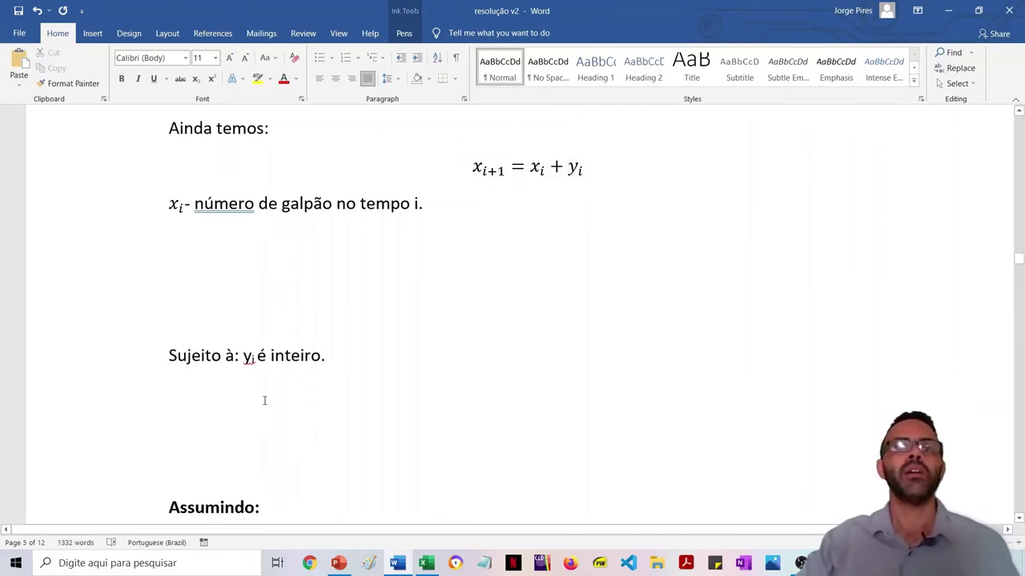
# Review the integer constraint on y, the assumptions, the decision variable and the scenario 1 table in the document.
pyautogui.hotkey('shift', 'Home')
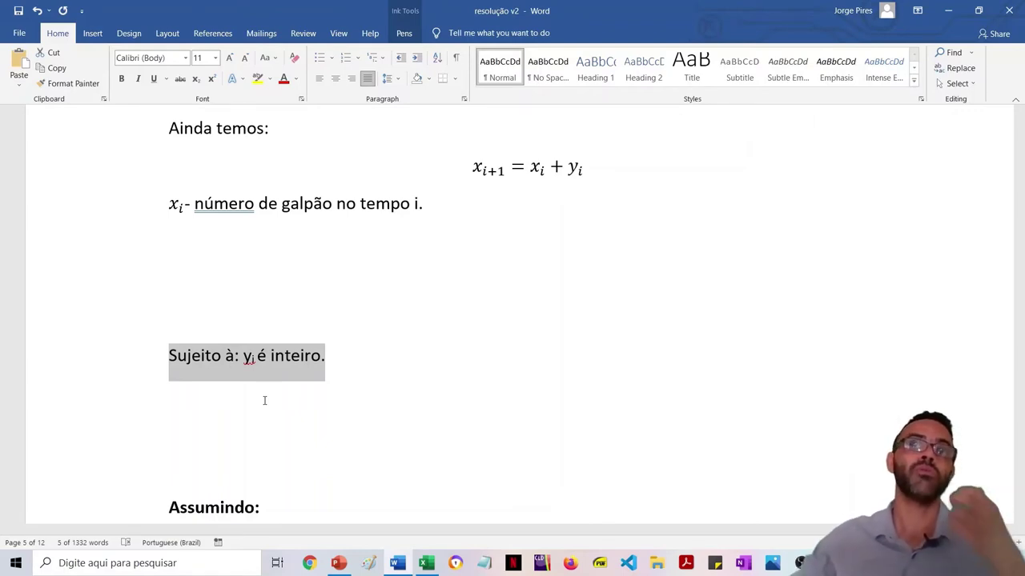
pyautogui.scroll(-4, 423, 406)
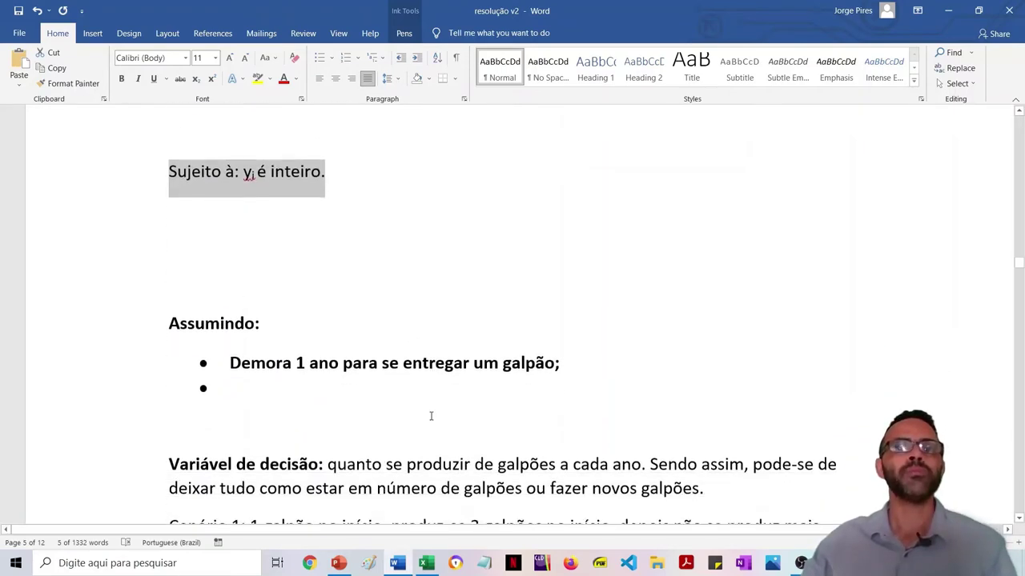
pyautogui.scroll(-7, 430, 397)
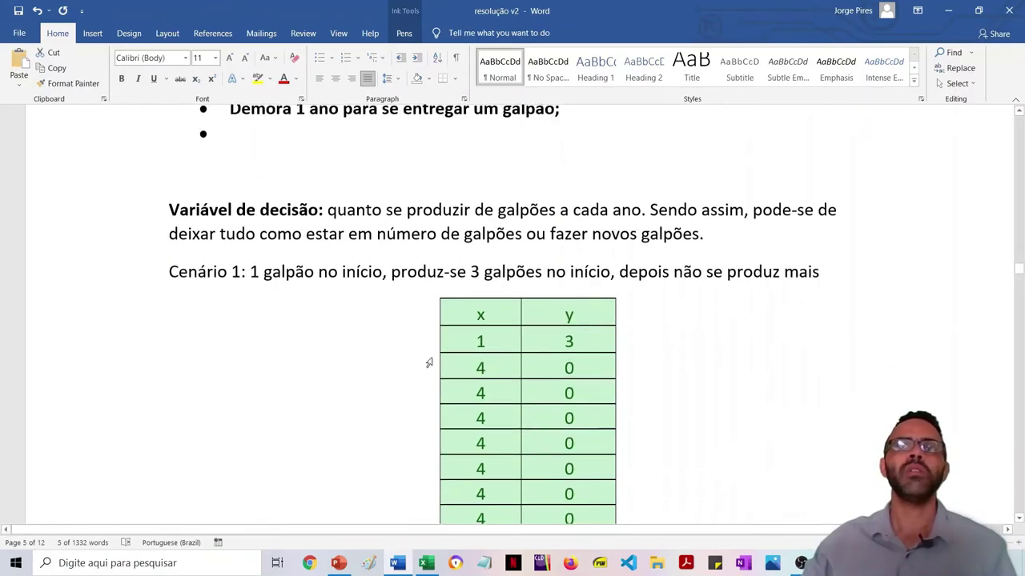
pyautogui.scroll(4, 430, 299)
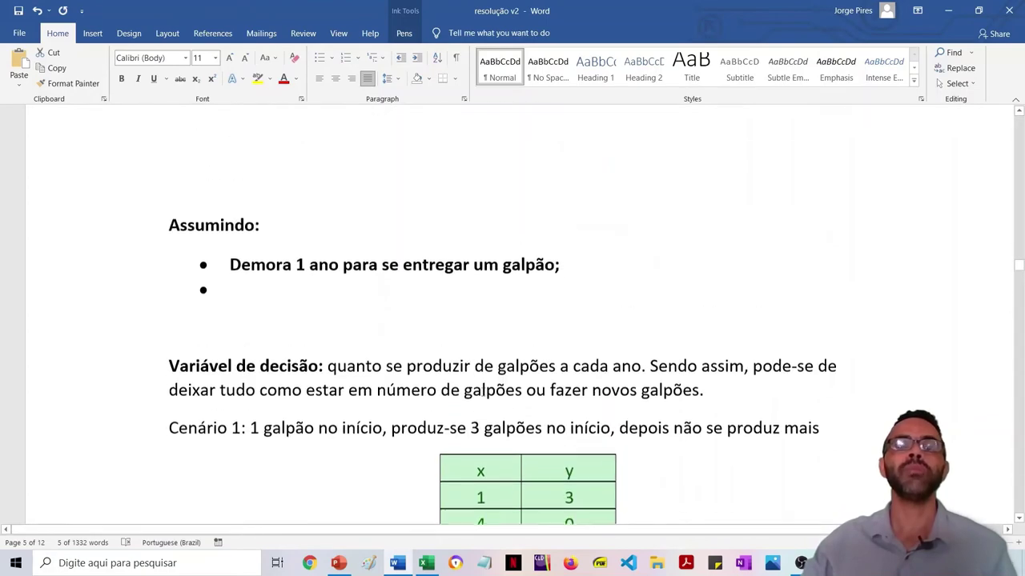
pyautogui.scroll(1, 480, 394)
pyautogui.scroll(-4, 464, 436)
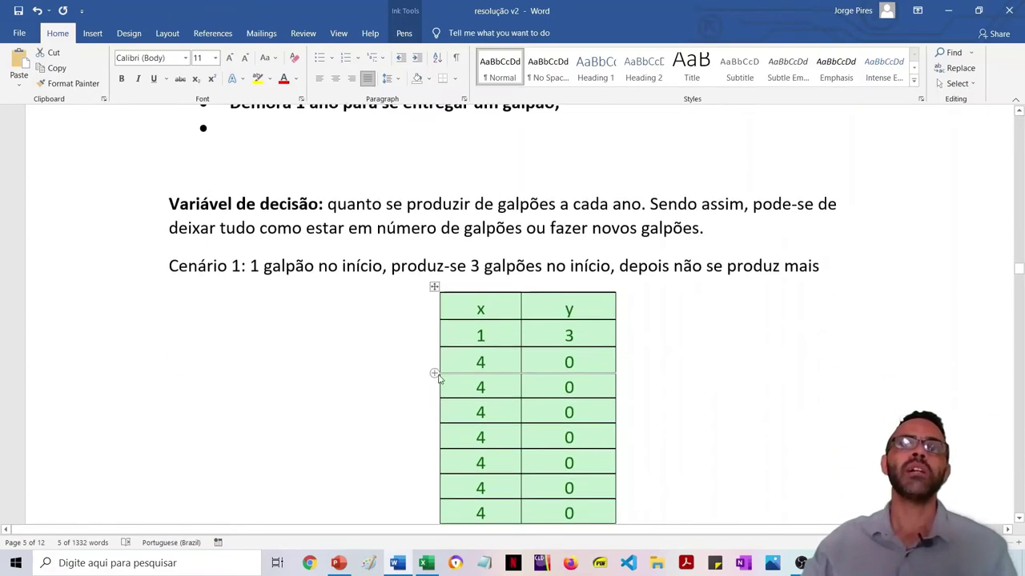
pyautogui.scroll(5, 457, 336)
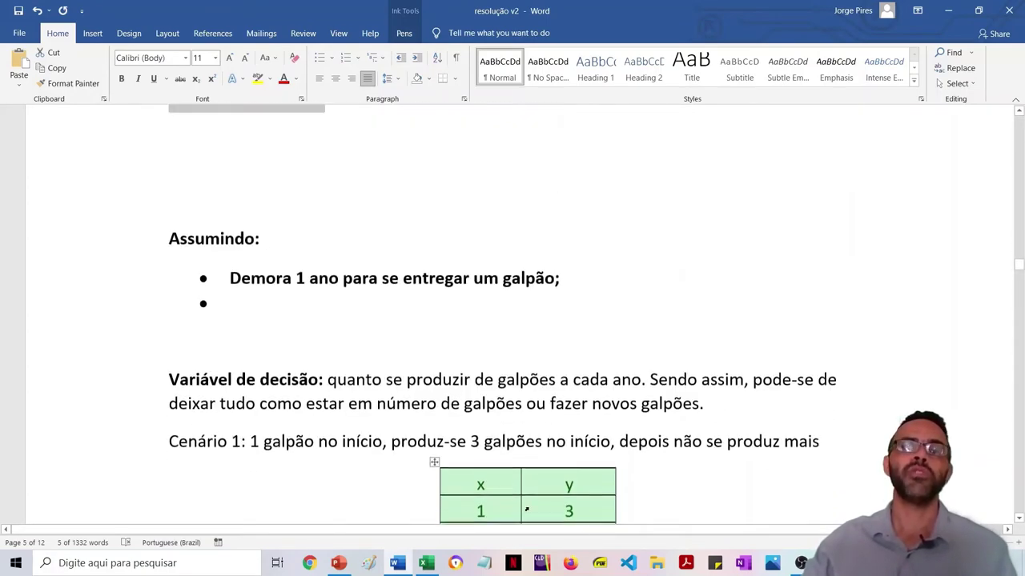
# Switch to the questão 2 workbook in Excel and merge and center cells L6:N7 on Sheet2.
pyautogui.click(425, 564)
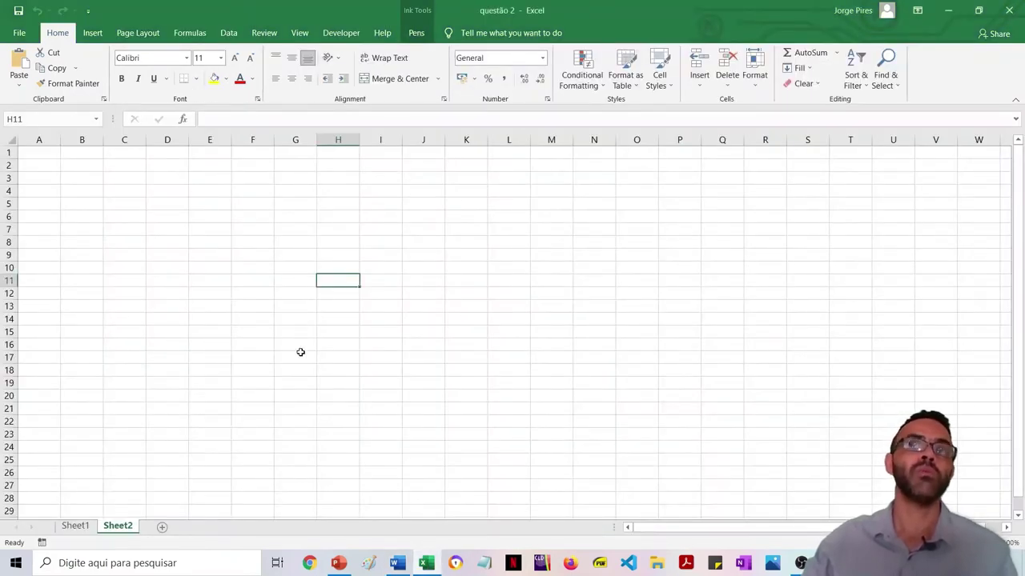
pyautogui.click(306, 290)
pyautogui.click(264, 280)
pyautogui.click(429, 243)
pyautogui.click(501, 241)
pyautogui.press('Up')
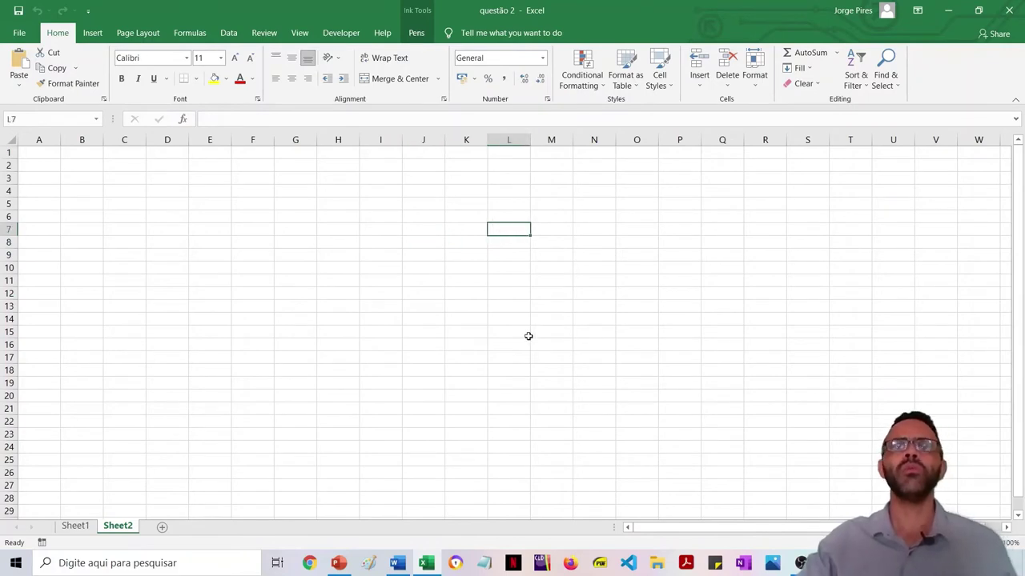
pyautogui.hotkey('shift', 'Right')
pyautogui.hotkey('shift', 'Right')
pyautogui.press('Up')
pyautogui.hotkey('shift', 'Right')
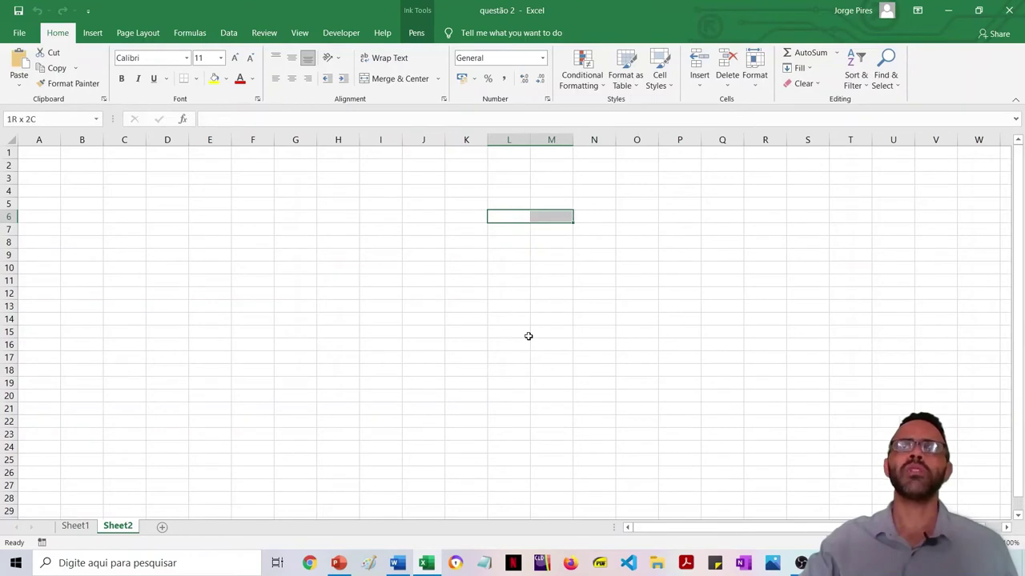
pyautogui.hotkey('shift', 'Right')
pyautogui.hotkey('shift', 'Down')
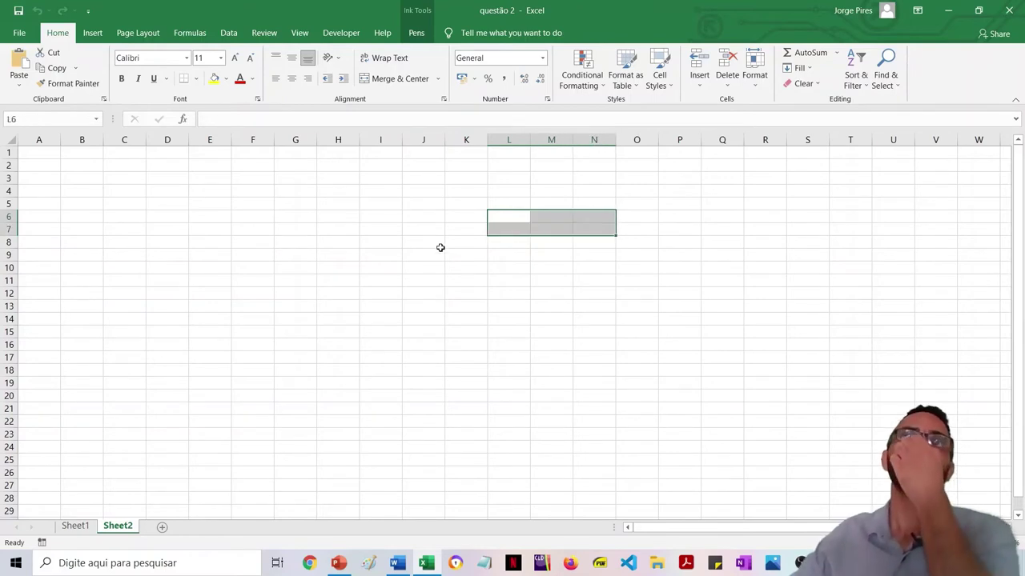
pyautogui.click(395, 80)
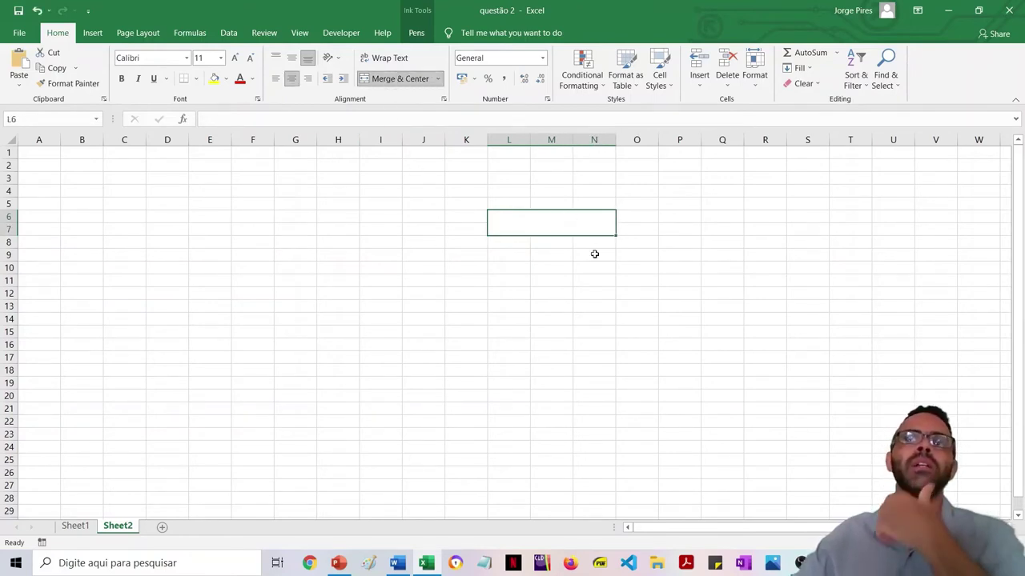
# Enter the heading "Custos" in the merged cell and apply the gray cell style with bold white text.
pyautogui.write('Custos')
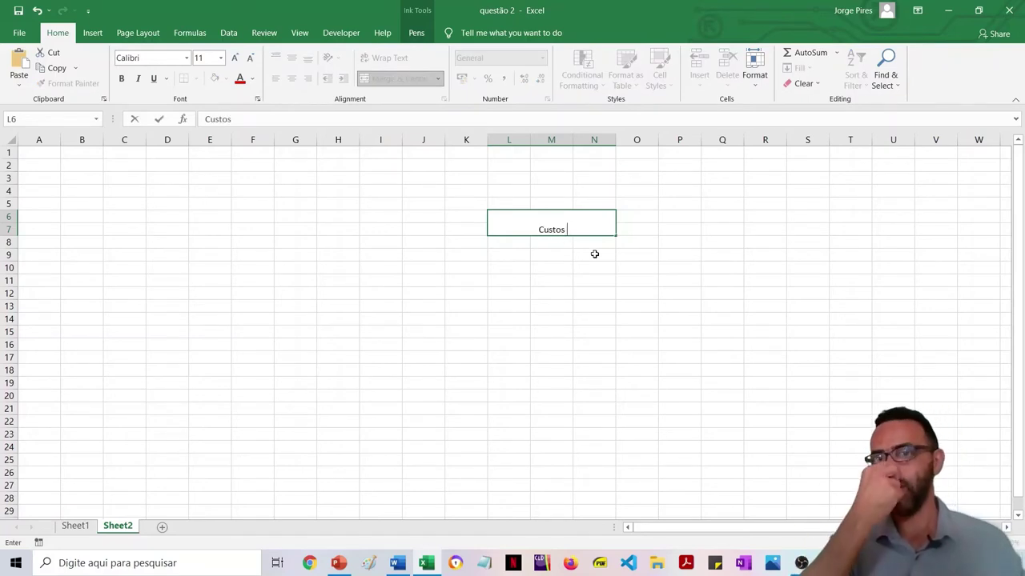
pyautogui.hotkey('ctrl', 'Return')
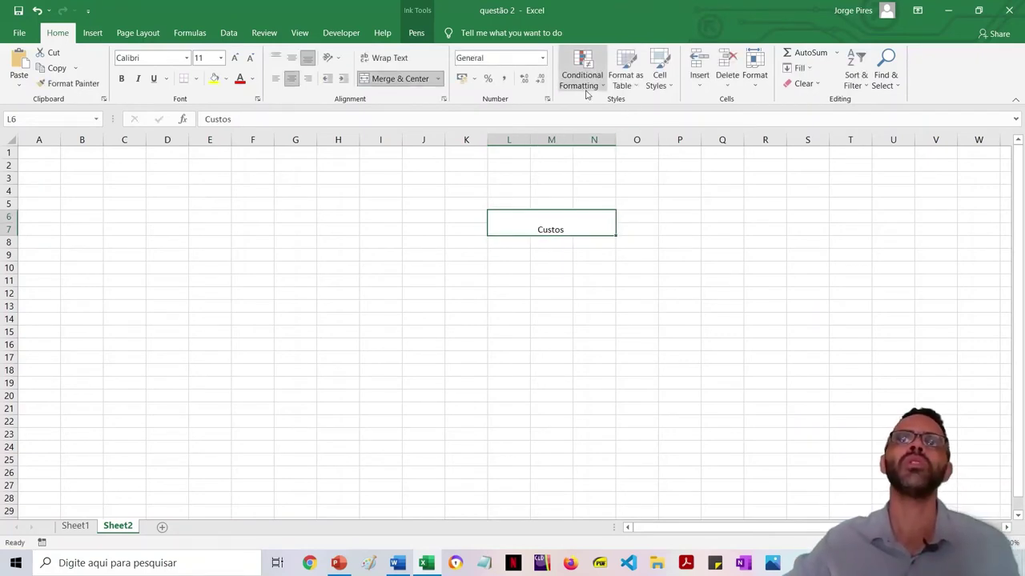
pyautogui.click(401, 80)
pyautogui.click(401, 80)
pyautogui.click(660, 80)
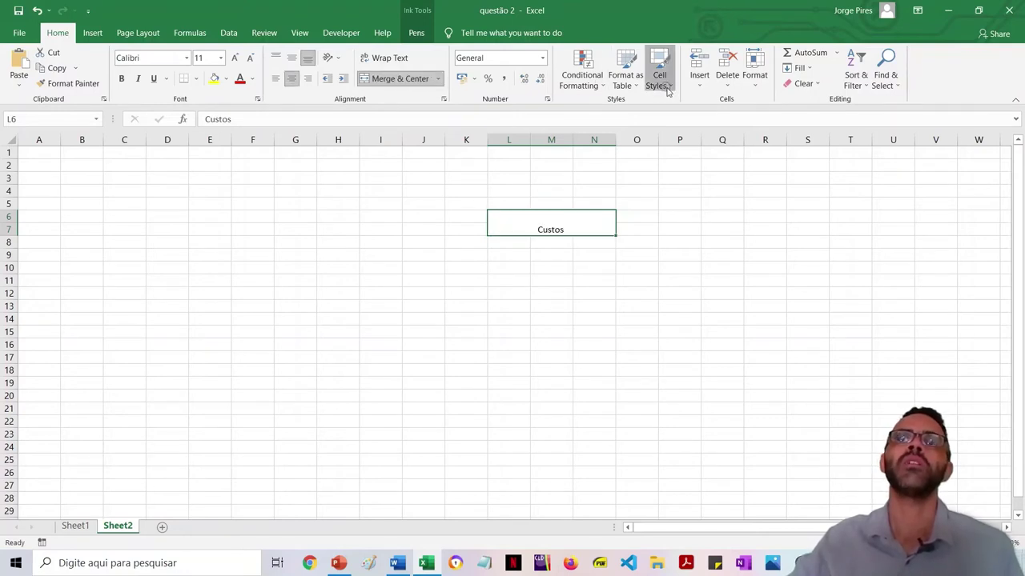
pyautogui.click(693, 151)
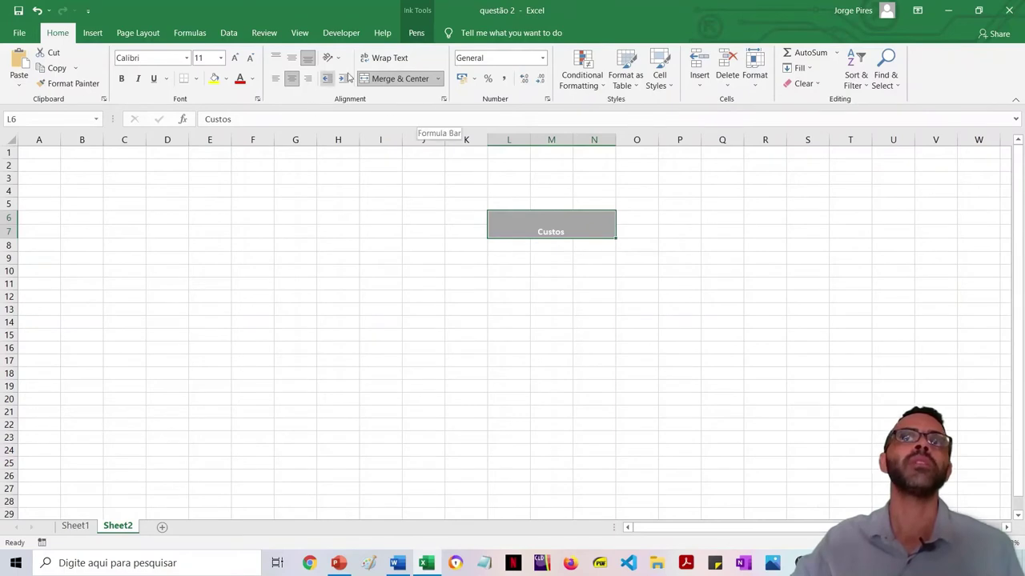
# Try a font size of 30 on the Custos heading.
pyautogui.click(214, 57)
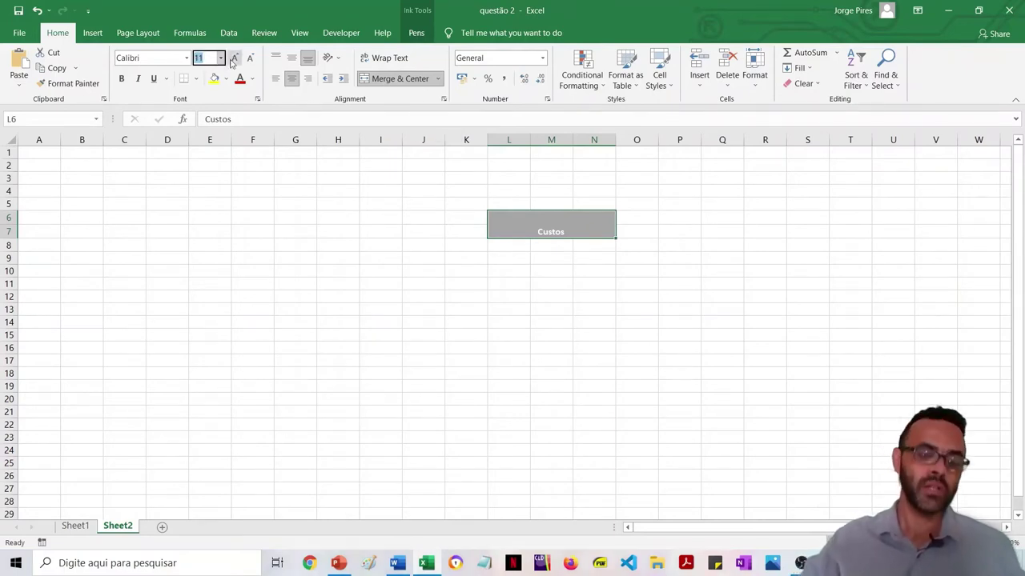
pyautogui.write('30')
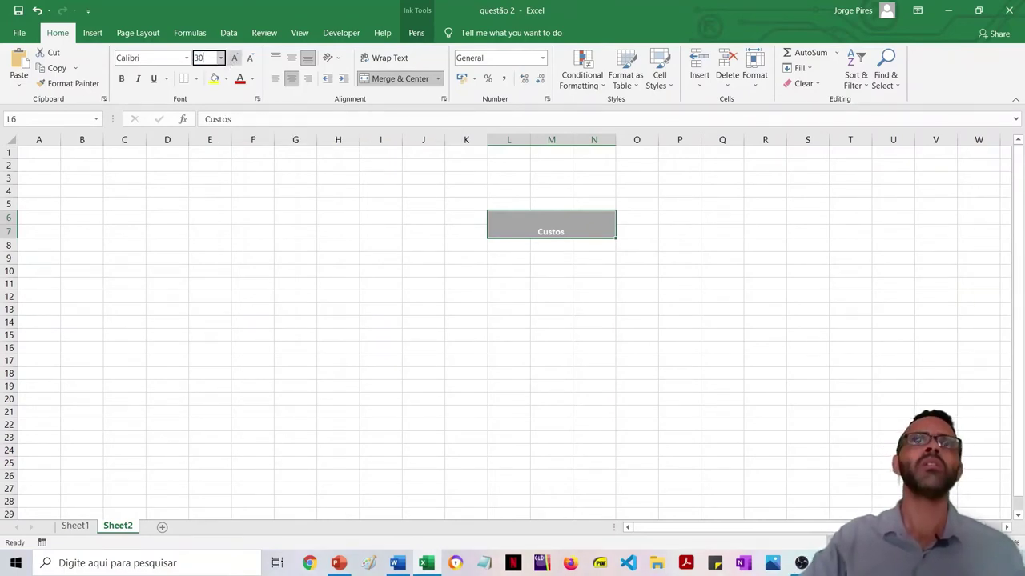
pyautogui.press('Return')
# Set the font size of the Custos heading to 20.
pyautogui.click(220, 59)
pyautogui.write('20')
pyautogui.press('Return')
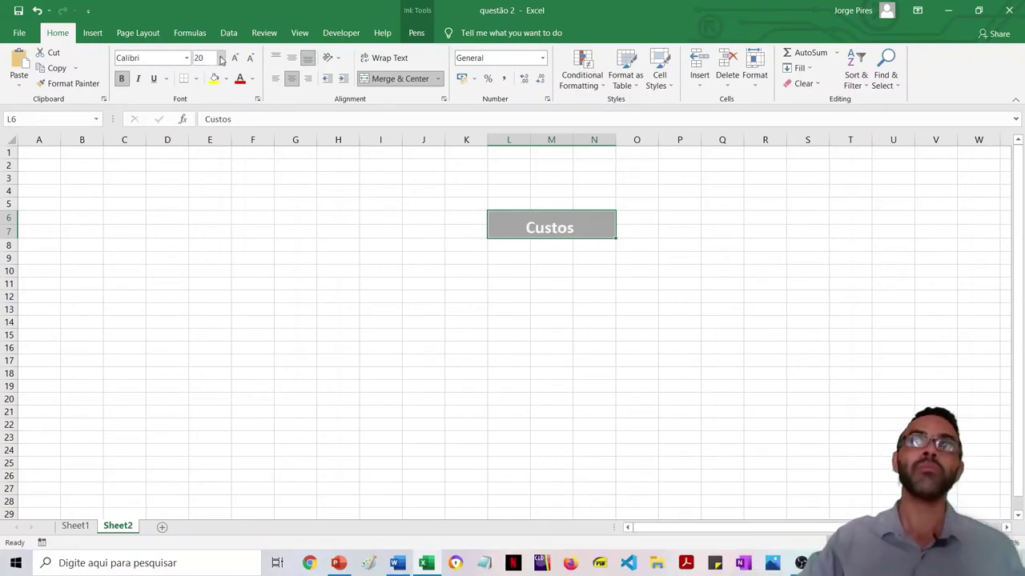
pyautogui.click(607, 297)
pyautogui.click(560, 228)
pyautogui.click(522, 249)
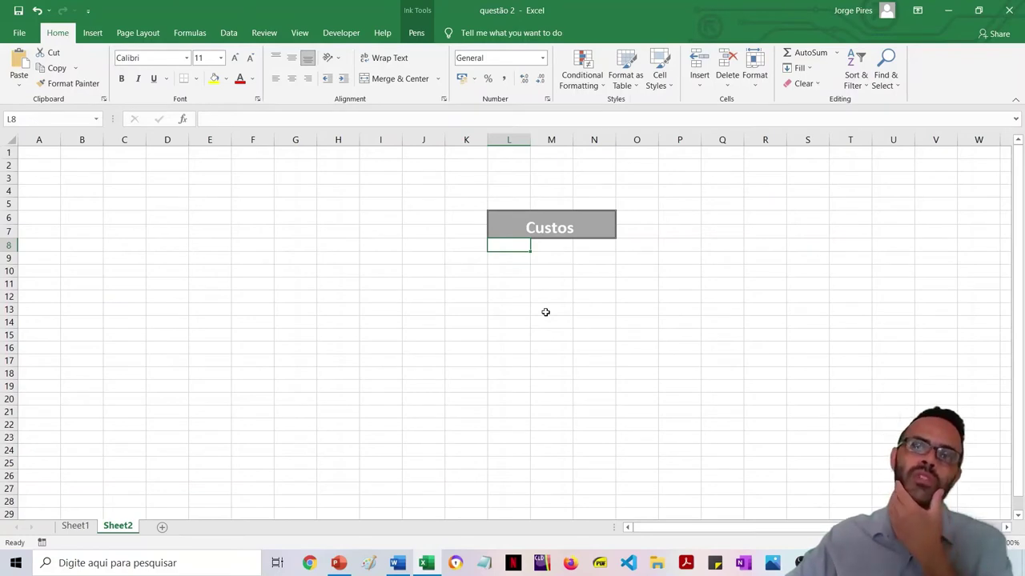
# Enter the label "y" in cell D16 and center it.
pyautogui.click(172, 348)
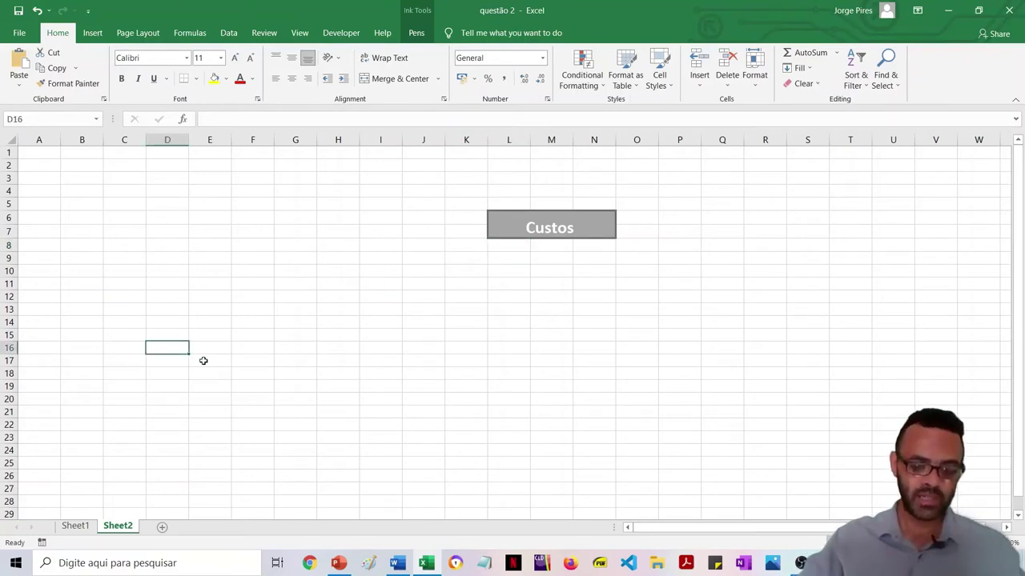
pyautogui.write('x')
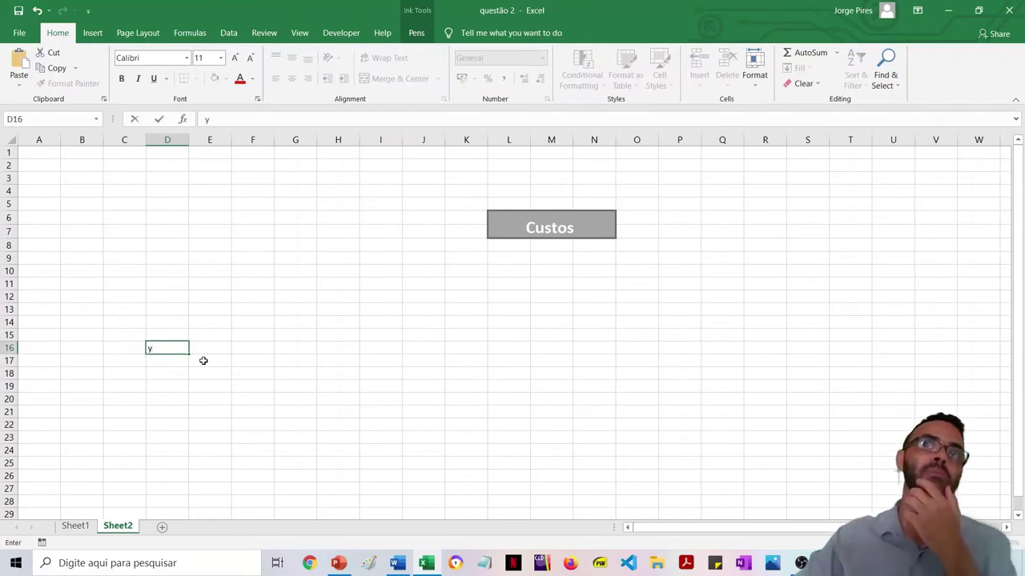
pyautogui.press('Right')
pyautogui.press('Left')
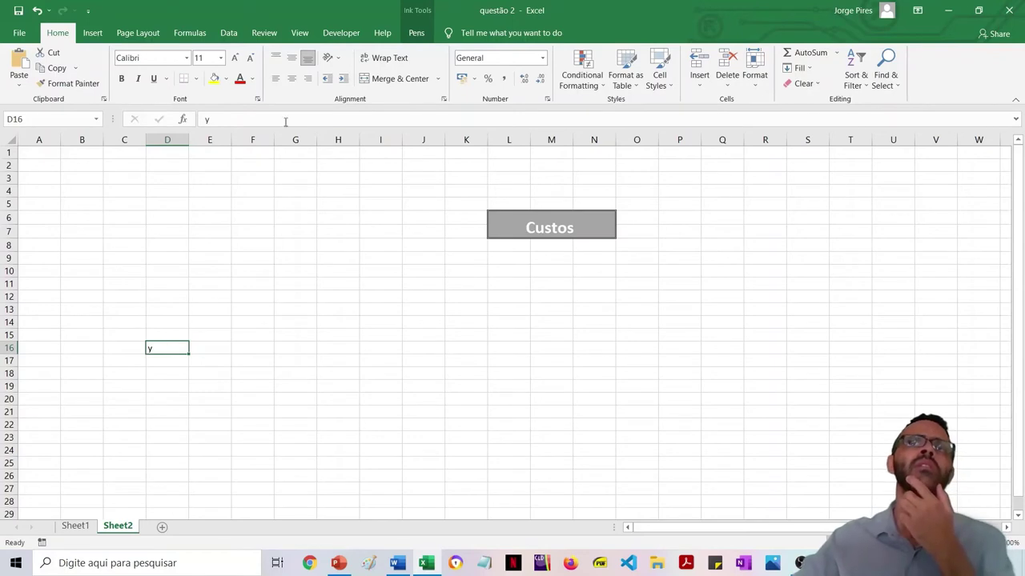
pyautogui.click(293, 384)
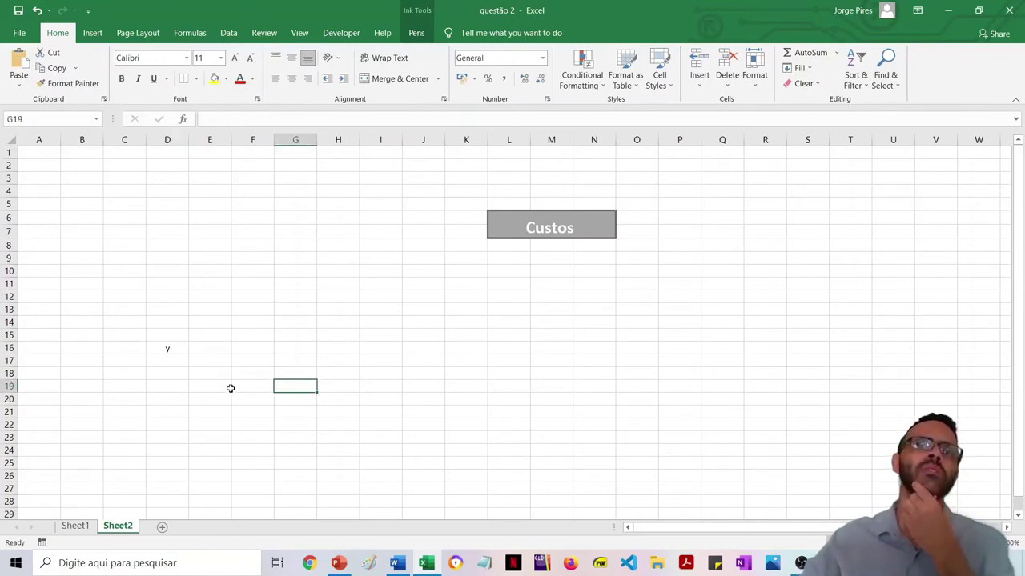
pyautogui.click(184, 364)
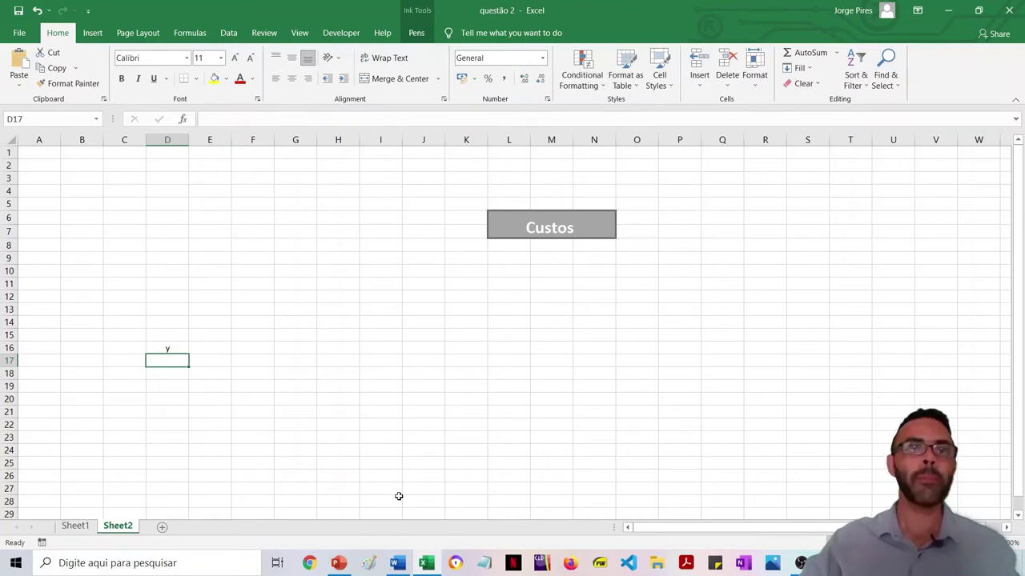
# Copy the y column with its header, H18:H30, from Sheet1 and return to Sheet2.
pyautogui.click(83, 527)
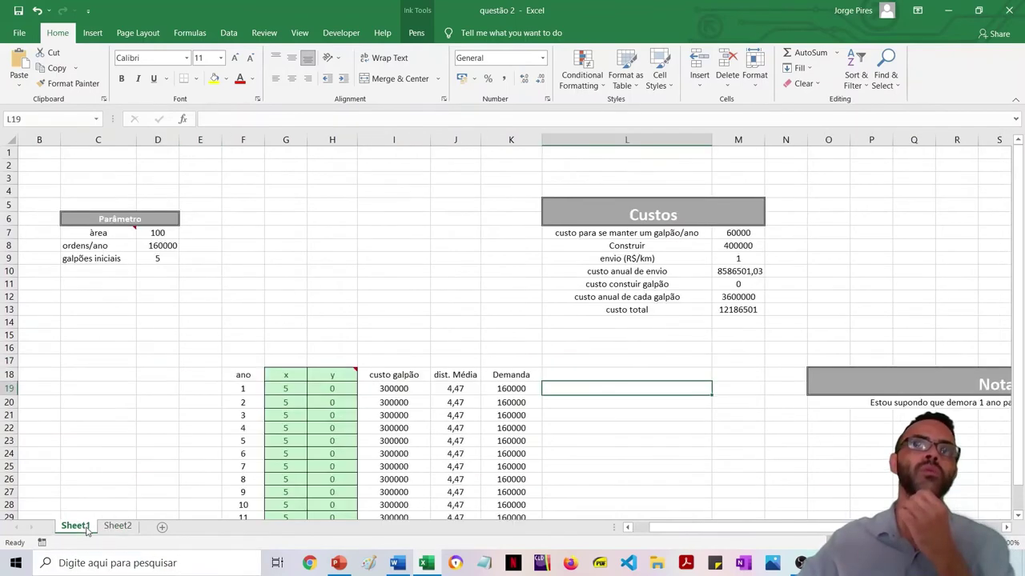
pyautogui.scroll(-2, 226, 418)
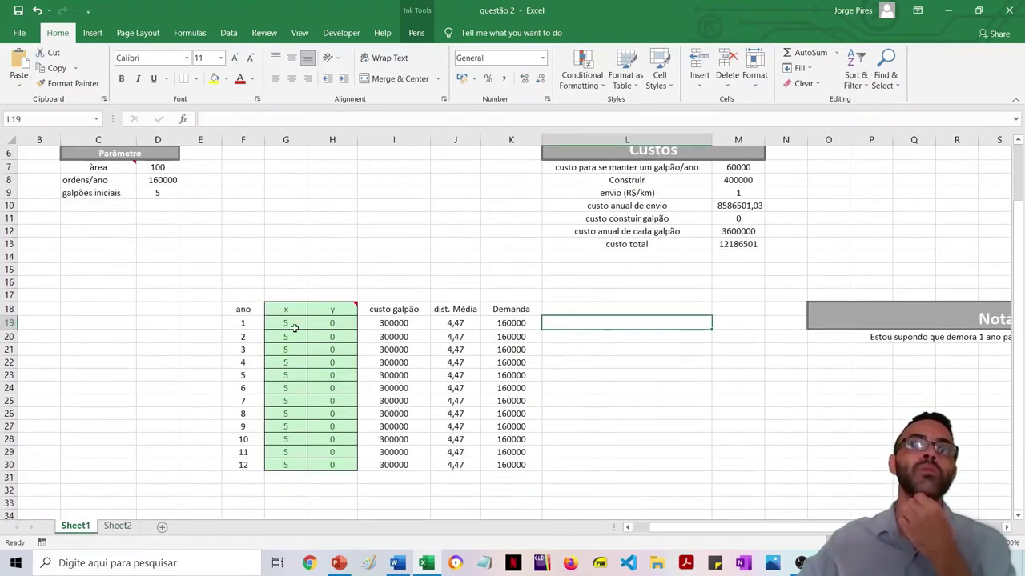
pyautogui.click(285, 321)
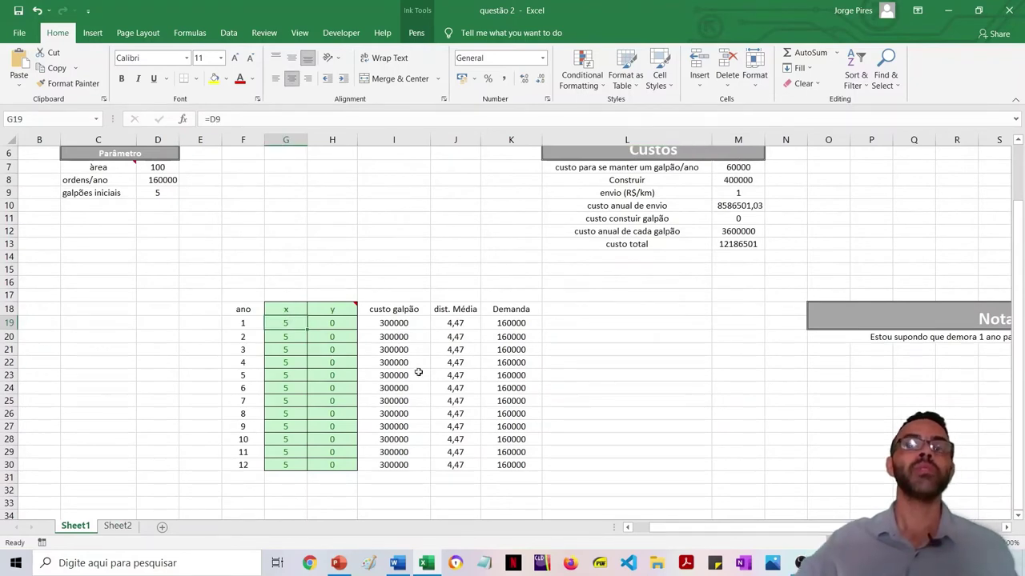
pyautogui.click(343, 312)
pyautogui.hotkey('shift', 'Down')
pyautogui.hotkey('shift', 'Down')
pyautogui.hotkey('shift', 'Down')
pyautogui.hotkey('shift', 'Down')
pyautogui.hotkey('shift', 'Down')
pyautogui.hotkey('shift', 'Down')
pyautogui.hotkey('shift', 'Down')
pyautogui.hotkey('shift', 'Down')
pyautogui.hotkey('shift', 'Down')
pyautogui.hotkey('shift', 'Down')
pyautogui.hotkey('shift', 'Down')
pyautogui.hotkey('shift', 'Down')
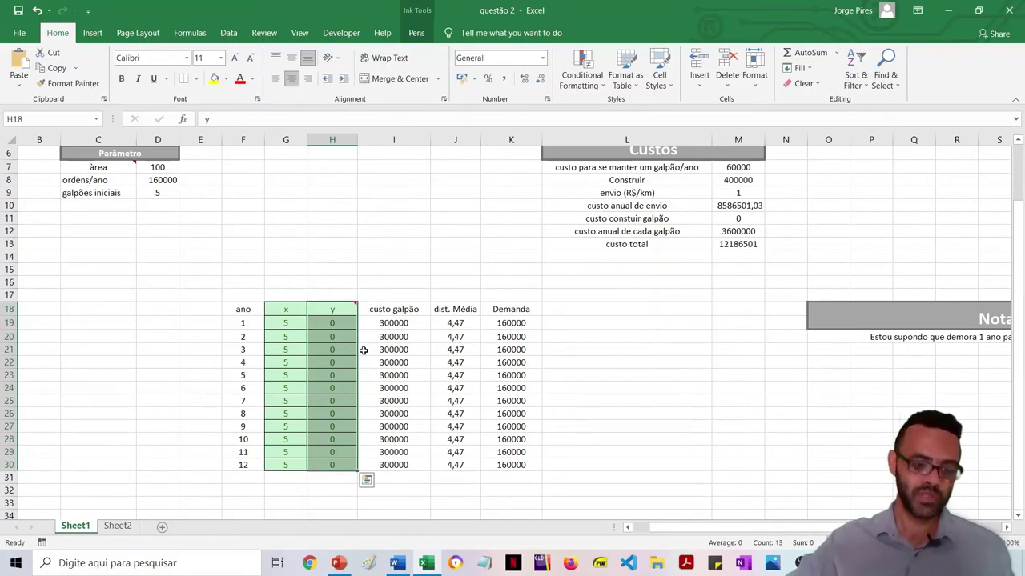
pyautogui.hotkey('ctrl', 'c')
pyautogui.click(118, 526)
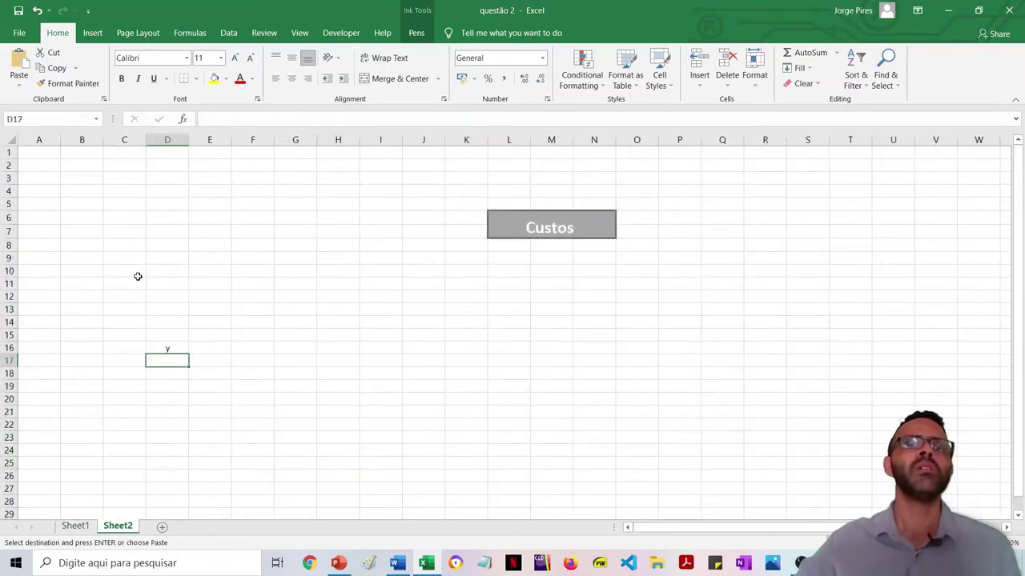
# Clear the label y from cell D16 on Sheet2.
pyautogui.click(180, 346)
pyautogui.press('Delete')
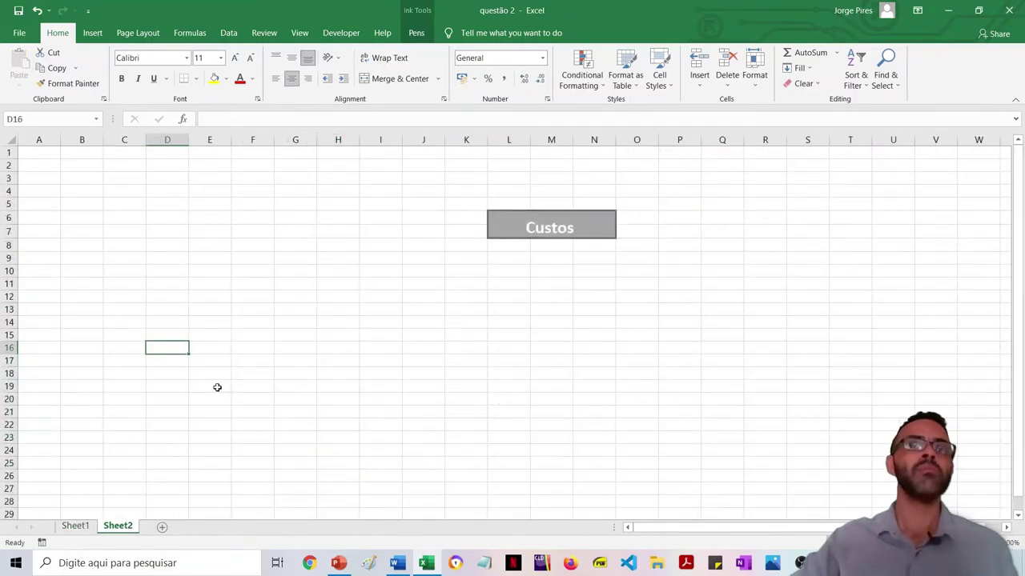
pyautogui.click(249, 448)
pyautogui.click(166, 351)
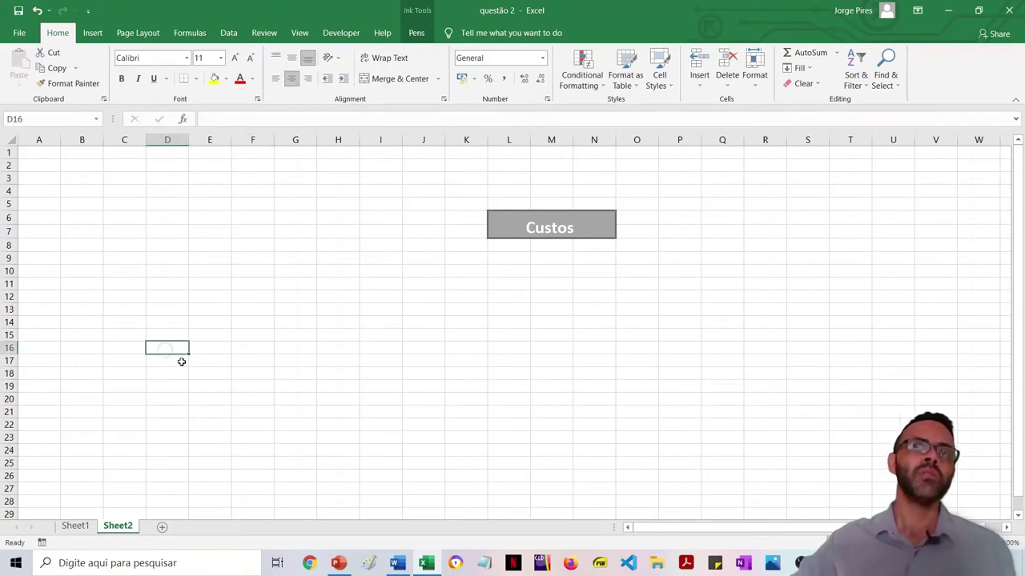
# Copy the range H18:H30 on Sheet1, covering the y header and its twelve yearly values.
pyautogui.click(75, 526)
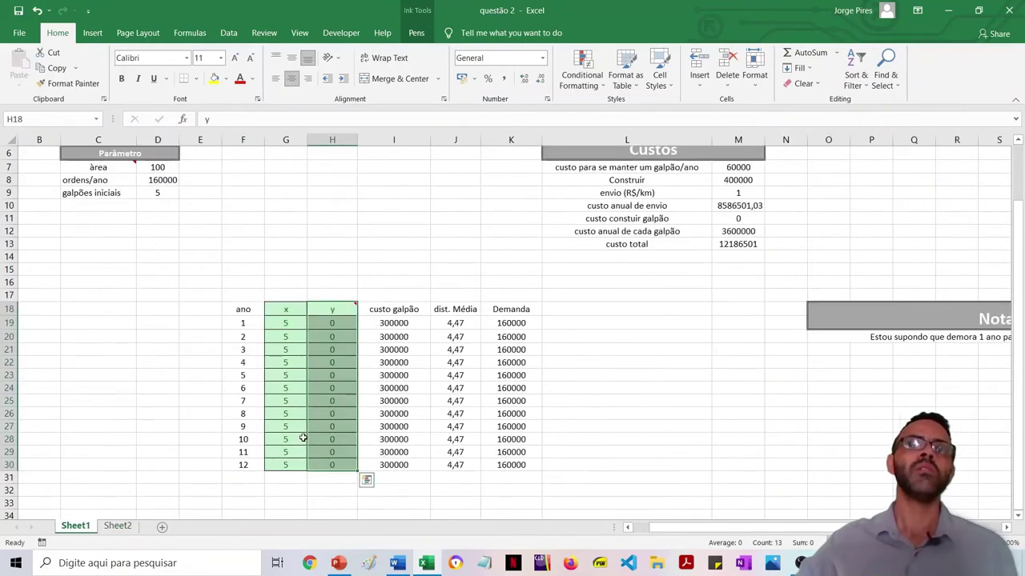
pyautogui.click(335, 313)
pyautogui.hotkey('shift', 'Down')
pyautogui.hotkey('shift', 'Down')
pyautogui.hotkey('shift', 'Down')
pyautogui.hotkey('shift', 'Down')
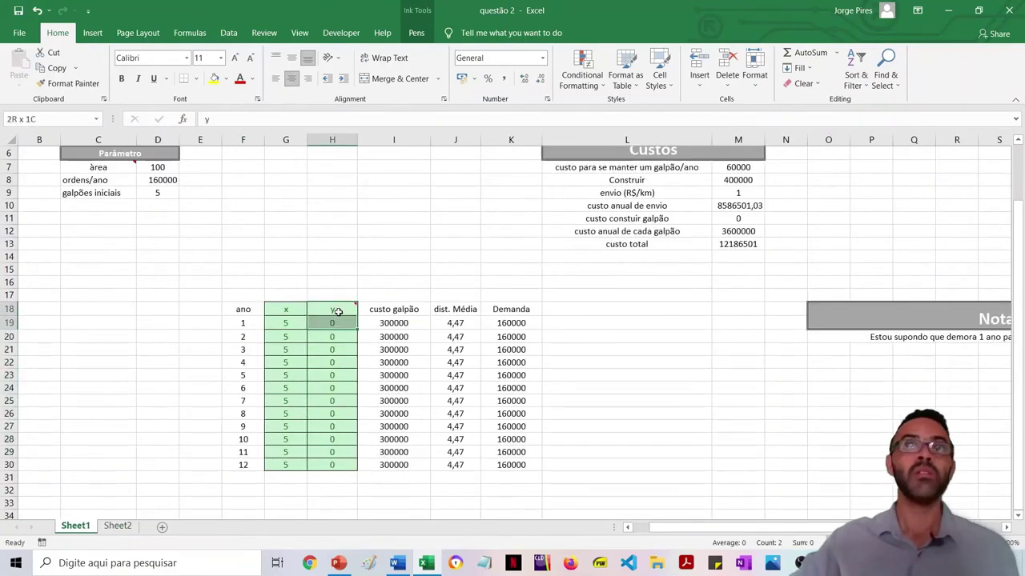
pyautogui.hotkey('shift', 'Down')
pyautogui.hotkey('shift', 'Down')
pyautogui.hotkey('shift', 'Down')
pyautogui.hotkey('shift', 'Down')
pyautogui.hotkey('shift', 'Down')
pyautogui.hotkey('shift', 'Down')
pyautogui.hotkey('shift', 'Down')
pyautogui.hotkey('shift', 'Down')
pyautogui.hotkey('ctrl', 'c')
# Paste the copied y column into Sheet2 starting at cell D13.
pyautogui.click(117, 525)
pyautogui.click(159, 286)
pyautogui.click(170, 308)
pyautogui.hotkey('ctrl', 'v')
pyautogui.click(246, 333)
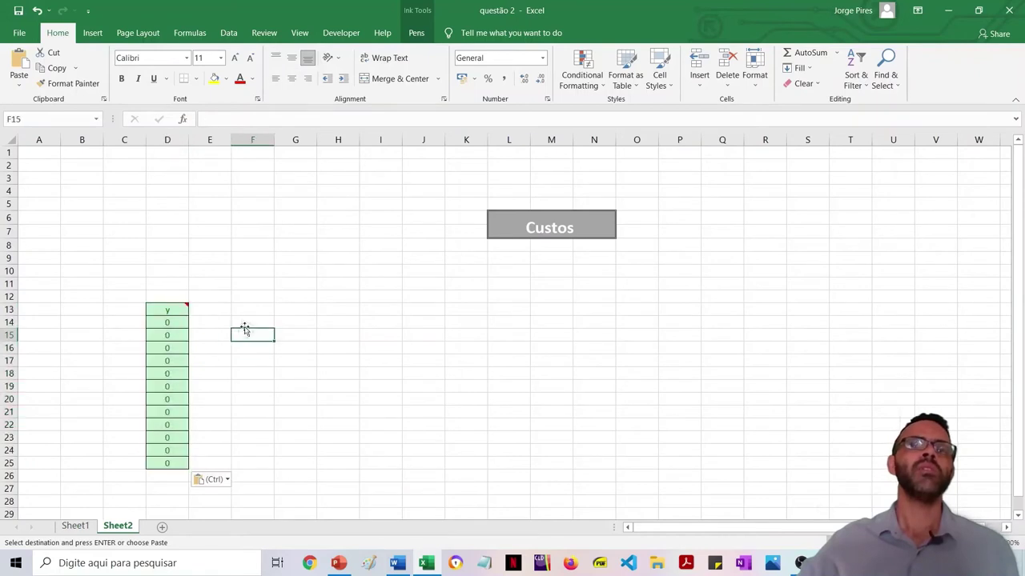
pyautogui.click(216, 312)
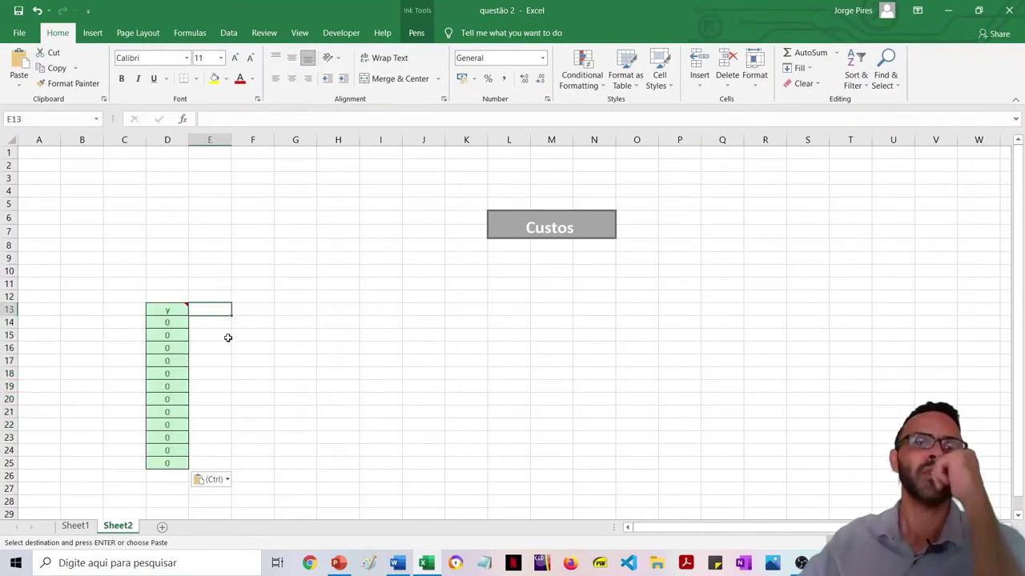
pyautogui.doubleClick(167, 333)
pyautogui.click(175, 347)
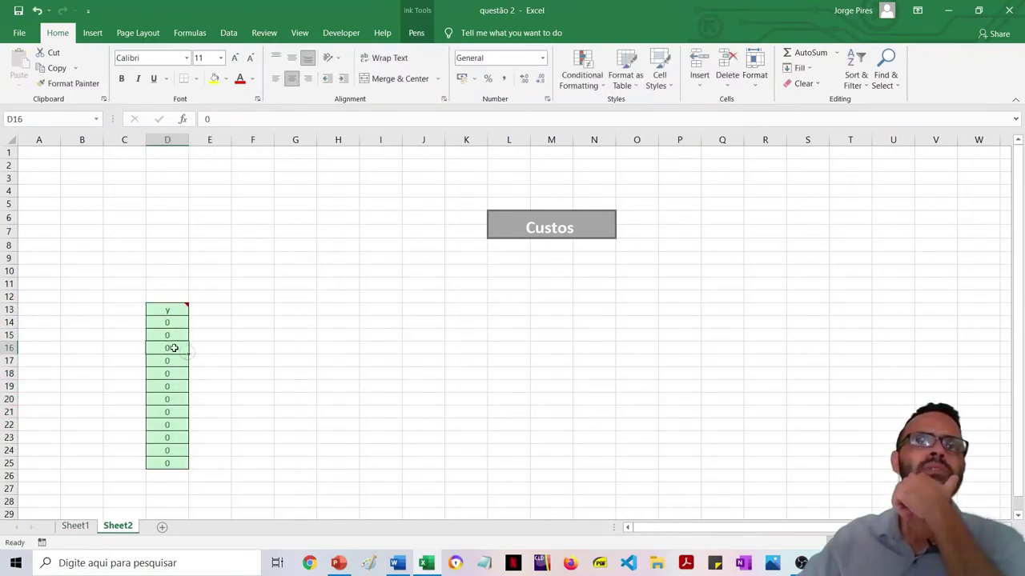
pyautogui.doubleClick(177, 347)
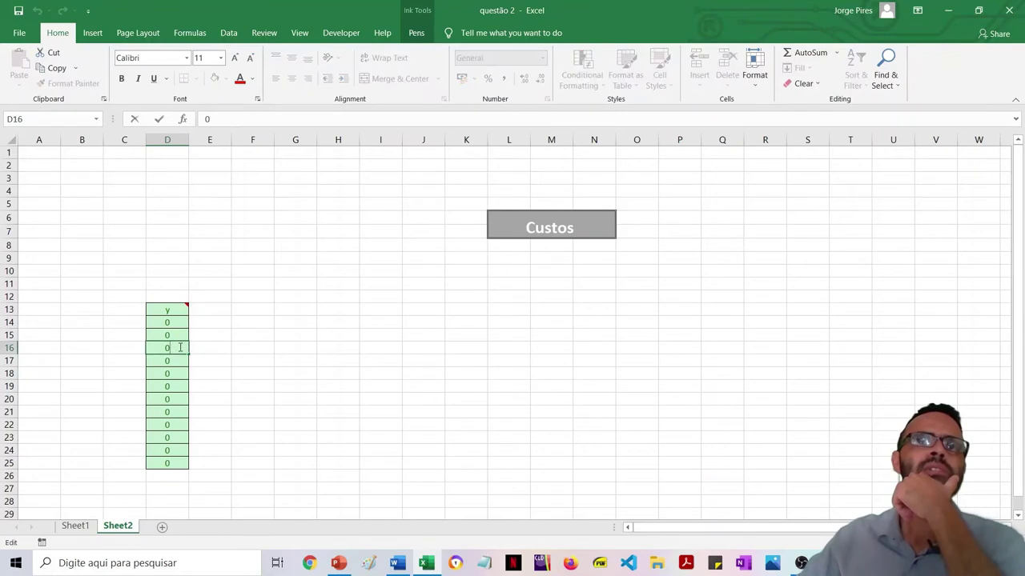
pyautogui.click(225, 356)
pyautogui.moveTo(185, 304)
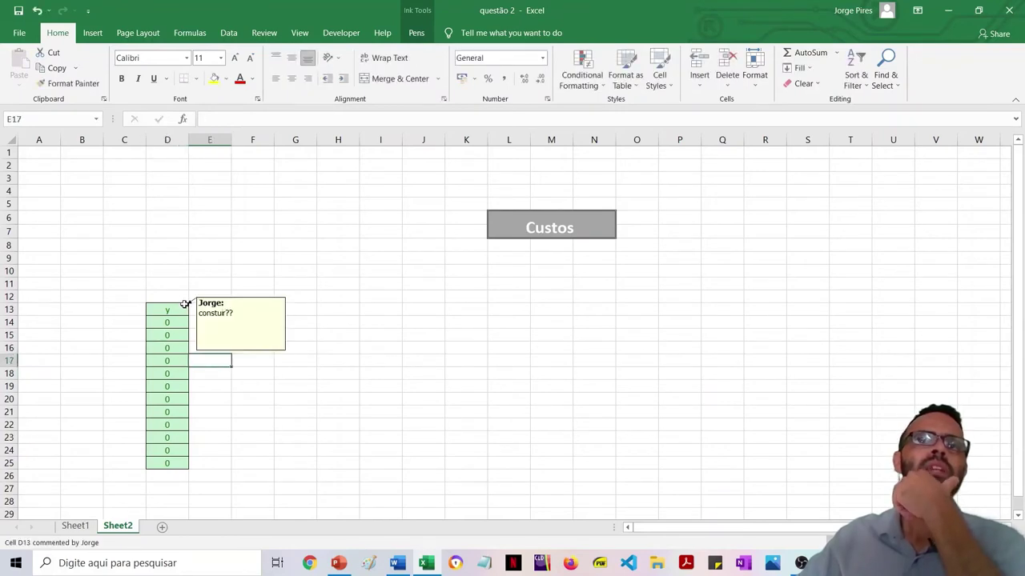
pyautogui.click(179, 324)
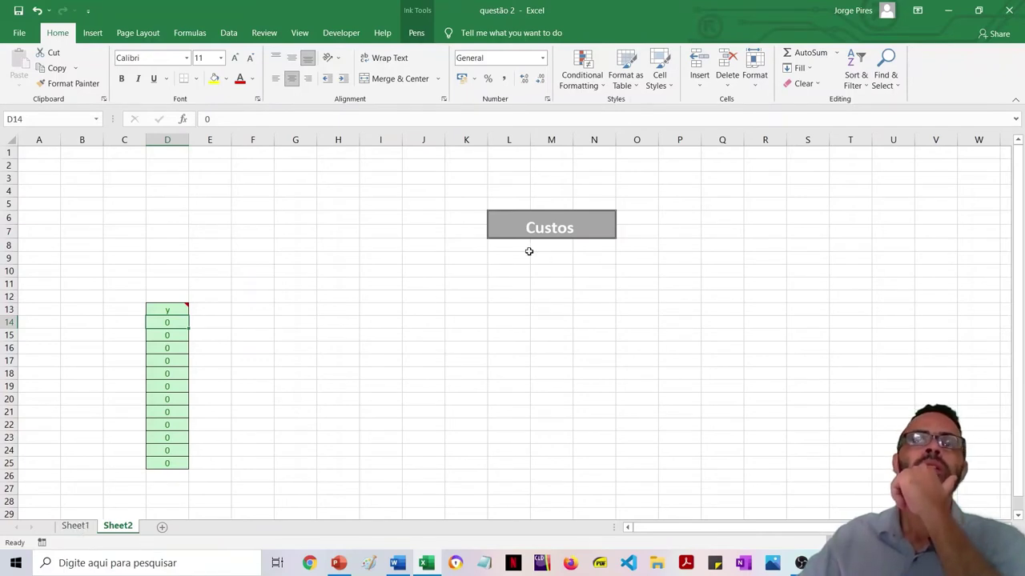
# Copy the Parâmetro table, C6:D9, from Sheet1.
pyautogui.click(89, 528)
pyautogui.scroll(2, 614, 228)
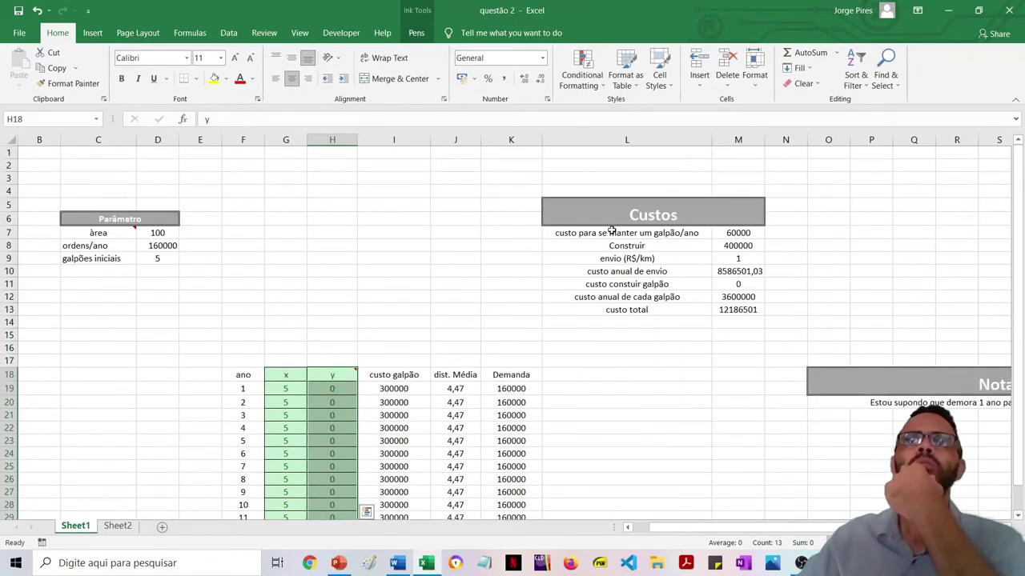
pyautogui.click(614, 220)
pyautogui.hotkey('shift', 'Down')
pyautogui.hotkey('shift', 'Down')
pyautogui.hotkey('shift', 'Down')
pyautogui.hotkey('shift', 'Down')
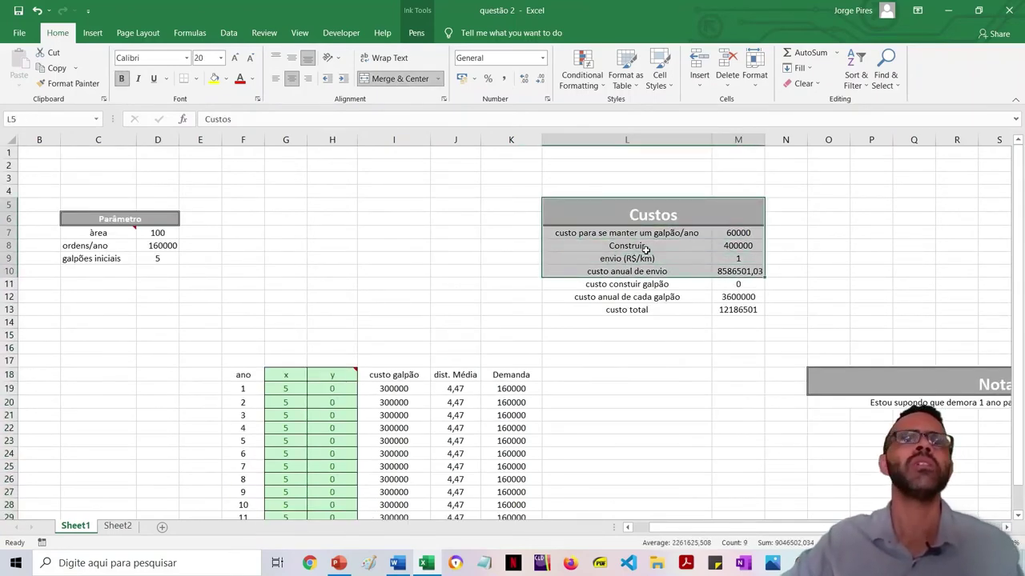
pyautogui.press('Left')
pyautogui.press('Left')
pyautogui.press('Left')
pyautogui.press('Left')
pyautogui.press('Left')
pyautogui.press('Left')
pyautogui.press('Left')
pyautogui.press('Left')
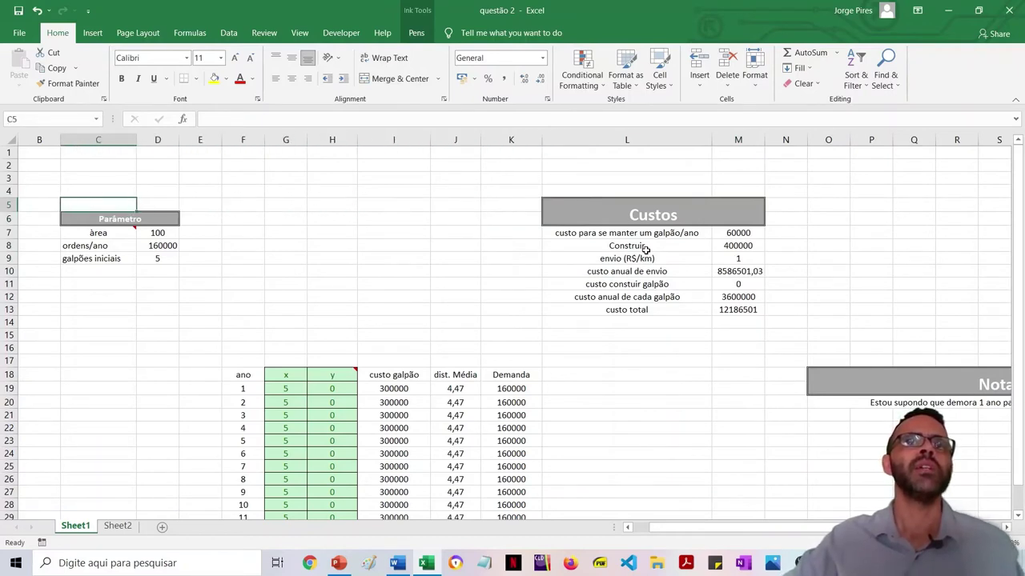
pyautogui.press('Down')
pyautogui.hotkey('shift', 'Down')
pyautogui.hotkey('shift', 'Down')
pyautogui.hotkey('shift', 'Down')
pyautogui.hotkey('ctrl', 'c')
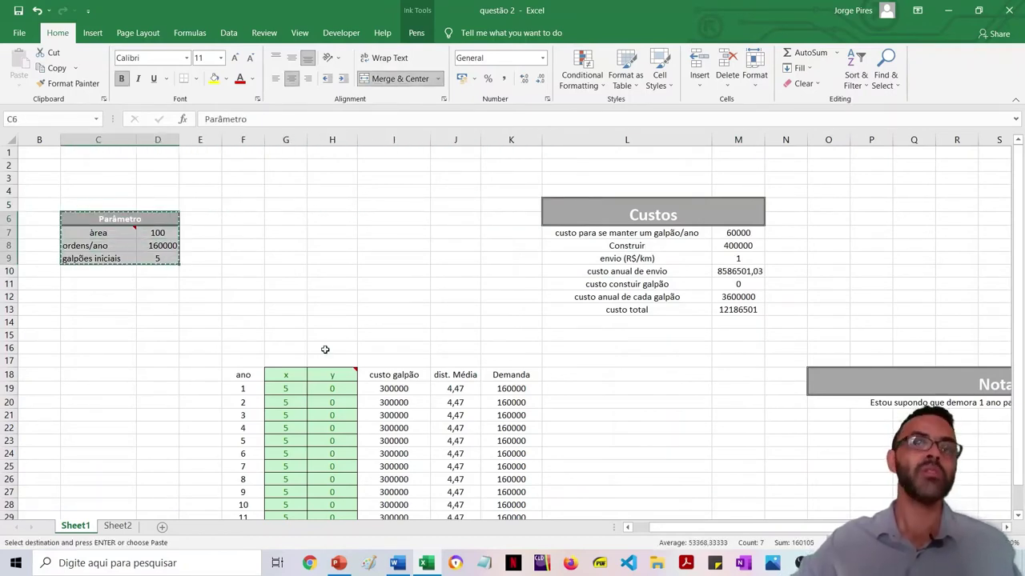
# Paste the copied Parâmetro table into Sheet2 starting at cell B4 and widen column B to fit its labels.
pyautogui.hotkey('ctrl', 'pagedown')
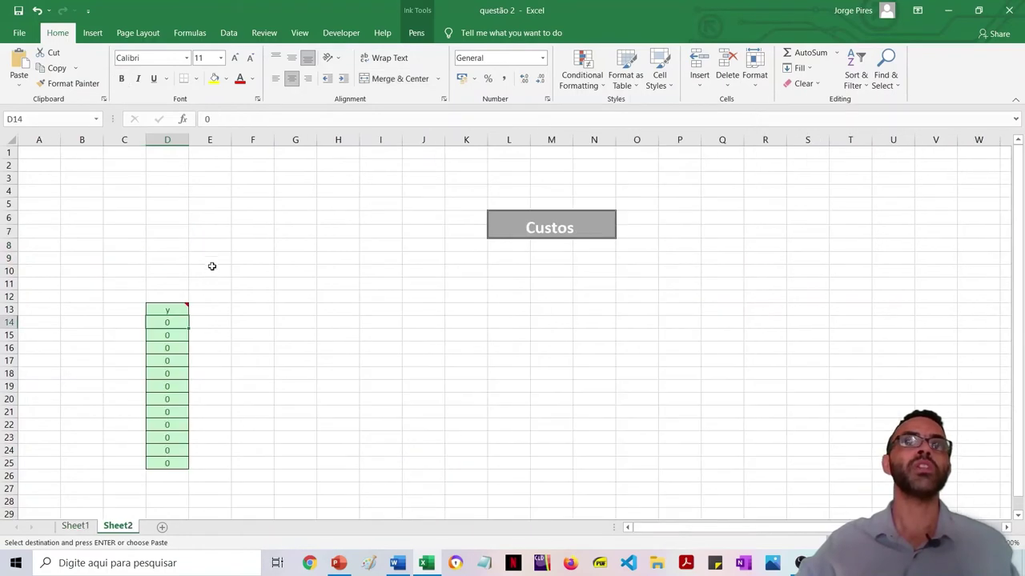
pyautogui.click(123, 189)
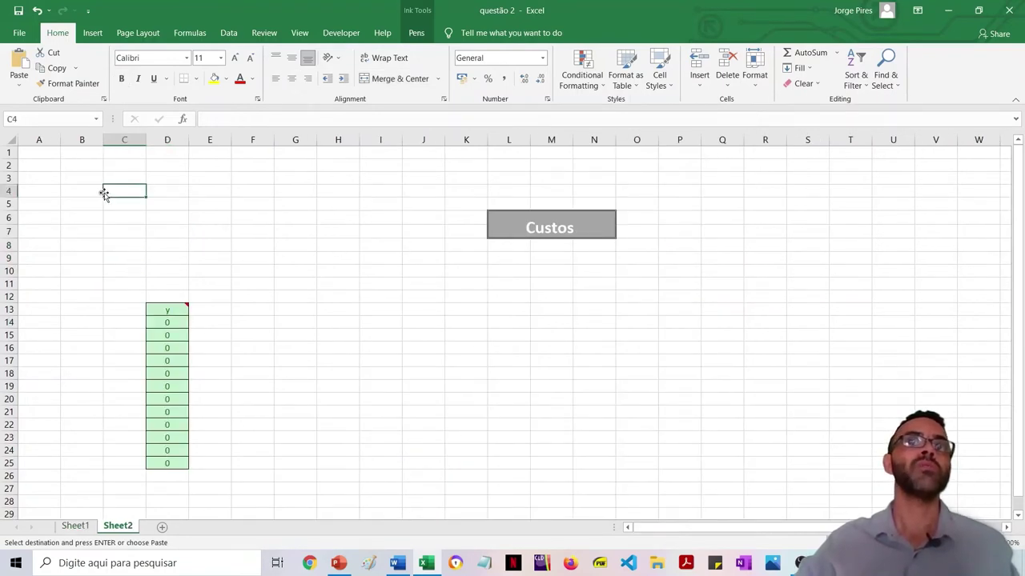
pyautogui.click(96, 193)
pyautogui.hotkey('ctrl', 'v')
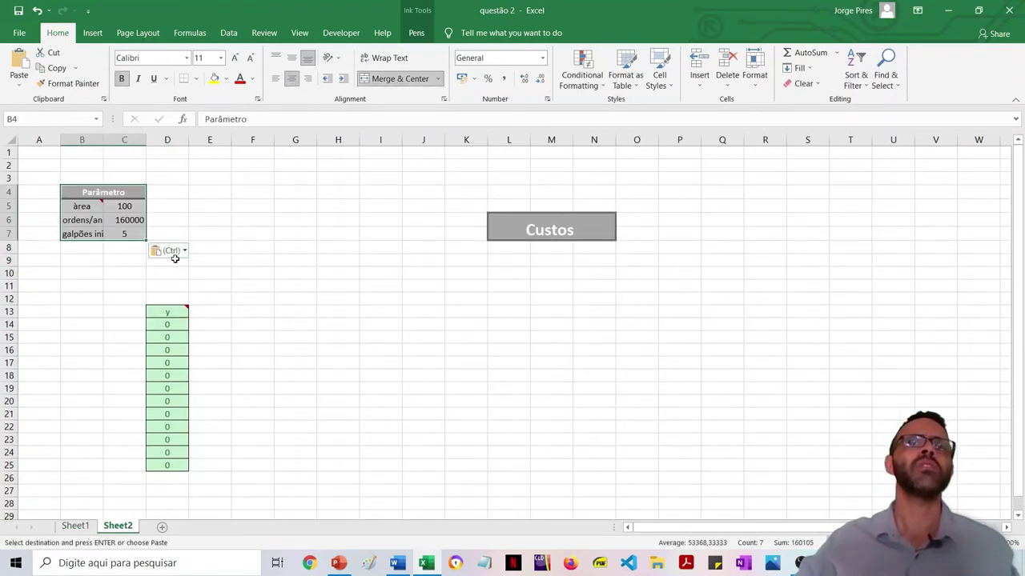
pyautogui.click(210, 232)
pyautogui.moveTo(103, 140); pyautogui.dragTo(138, 141)
# Center the parameter labels in B5:B7 horizontally.
pyautogui.click(120, 213)
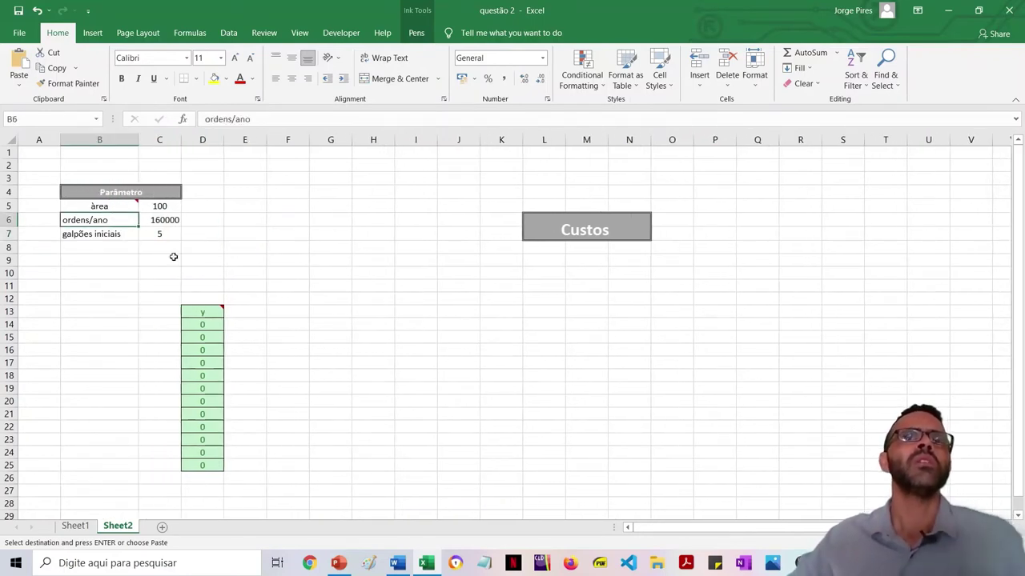
pyautogui.press('Up')
pyautogui.hotkey('shift', 'Down')
pyautogui.hotkey('shift', 'Down')
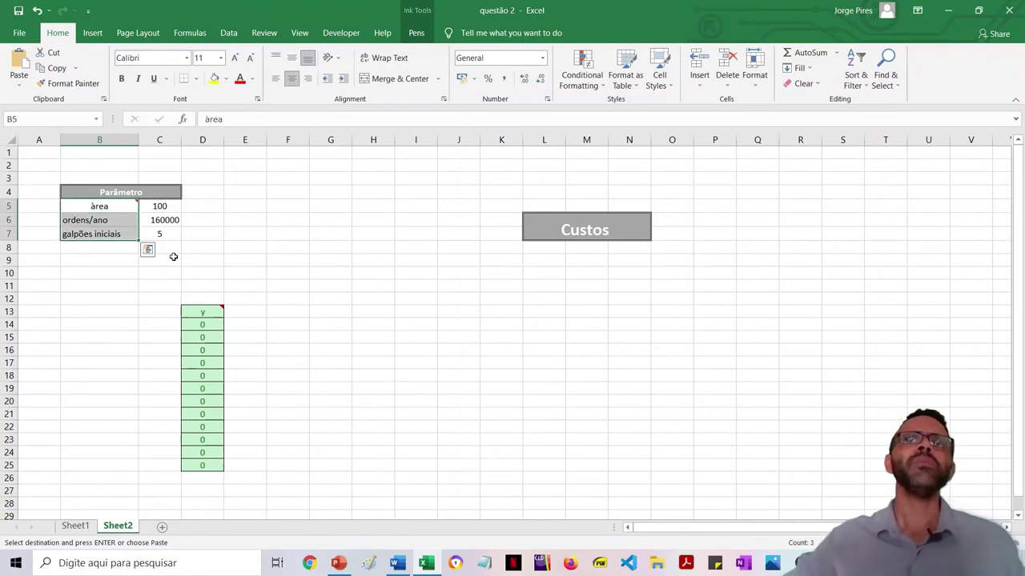
pyautogui.click(290, 79)
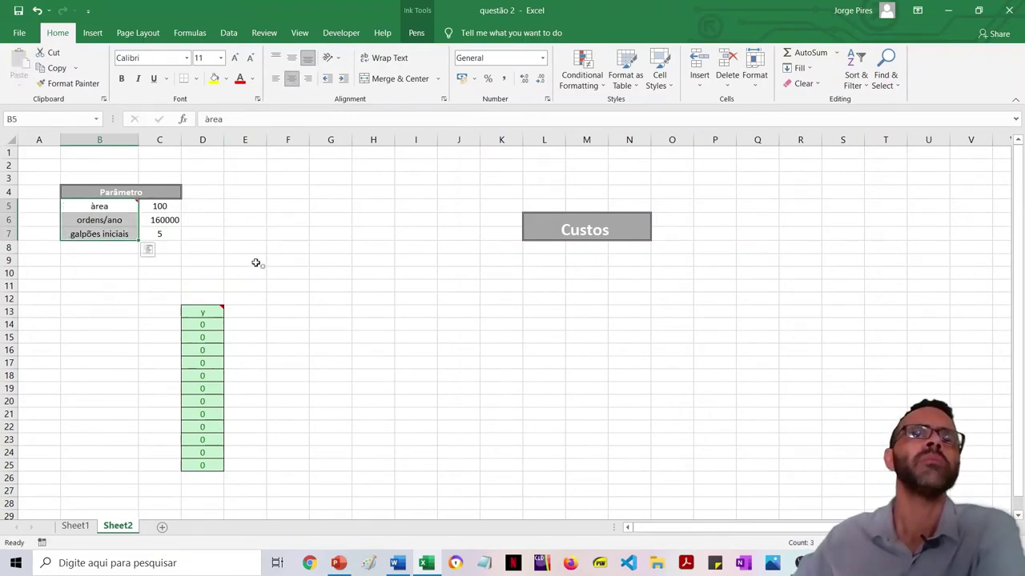
pyautogui.click(257, 261)
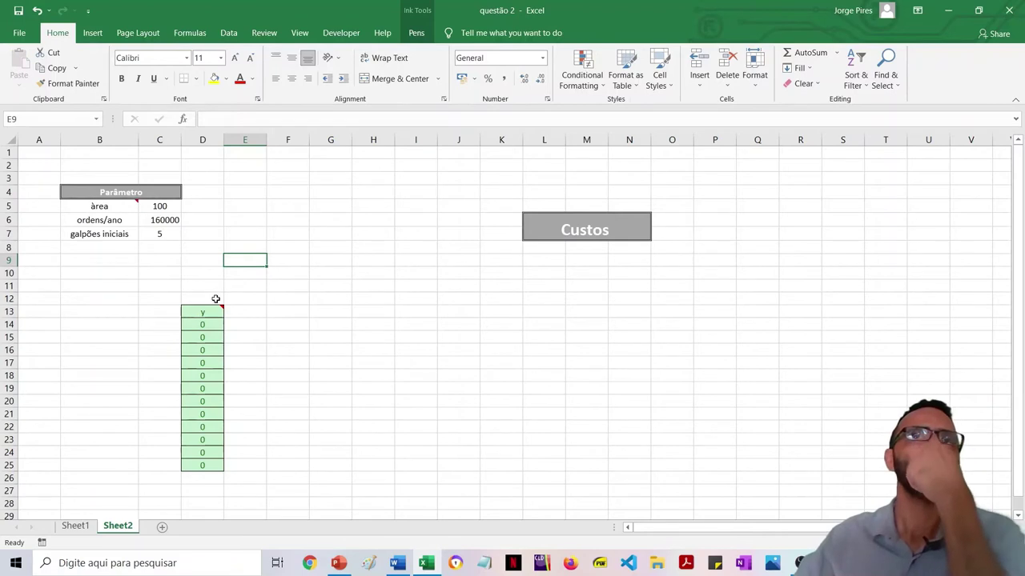
# Switch to the problema 1 presentation in PowerPoint, remove the ink annotations from the Problema 2 slide, and return to Excel.
pyautogui.click(130, 205)
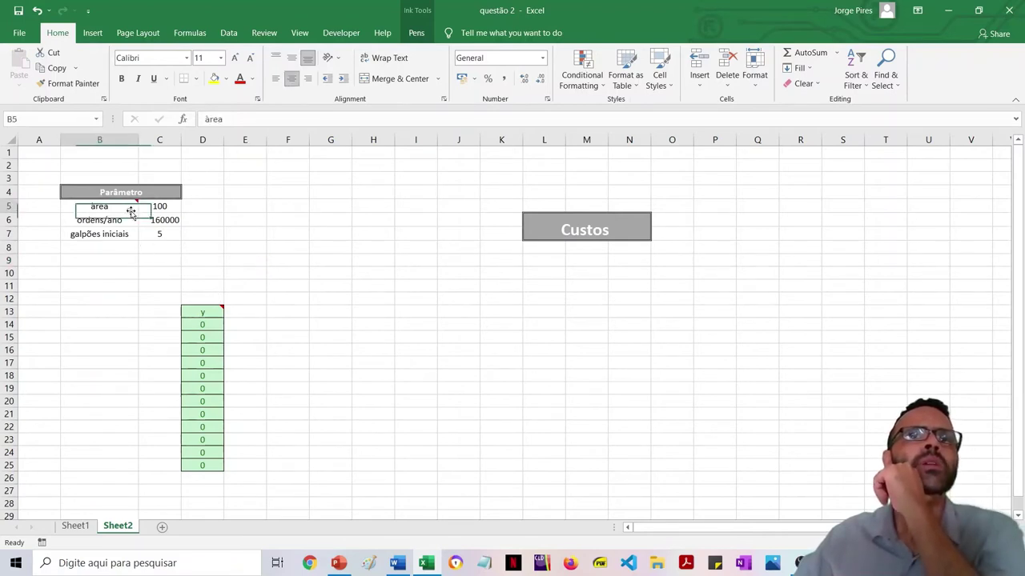
pyautogui.press('Right')
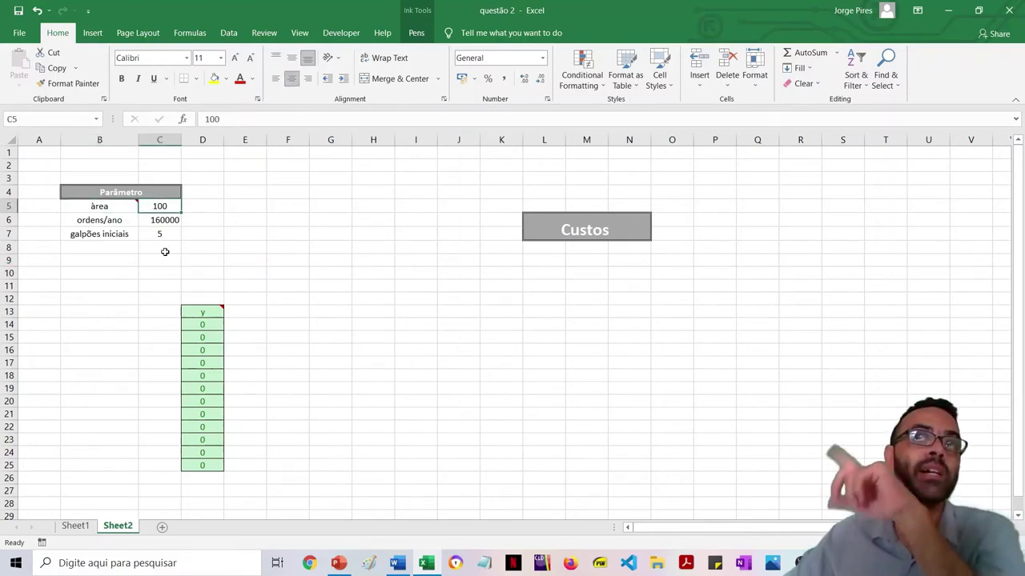
pyautogui.click(342, 561)
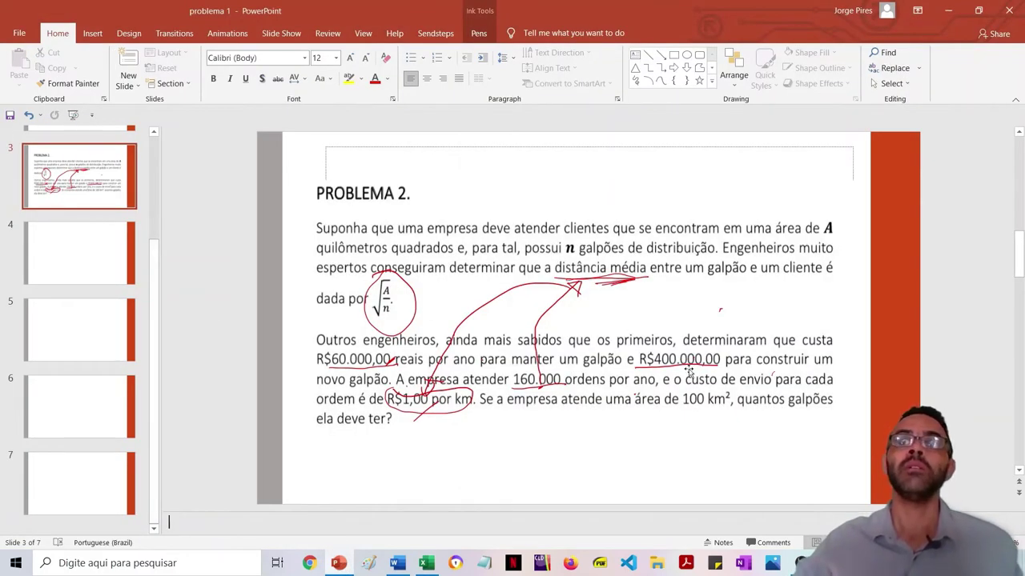
pyautogui.click(683, 375)
pyautogui.press('Delete')
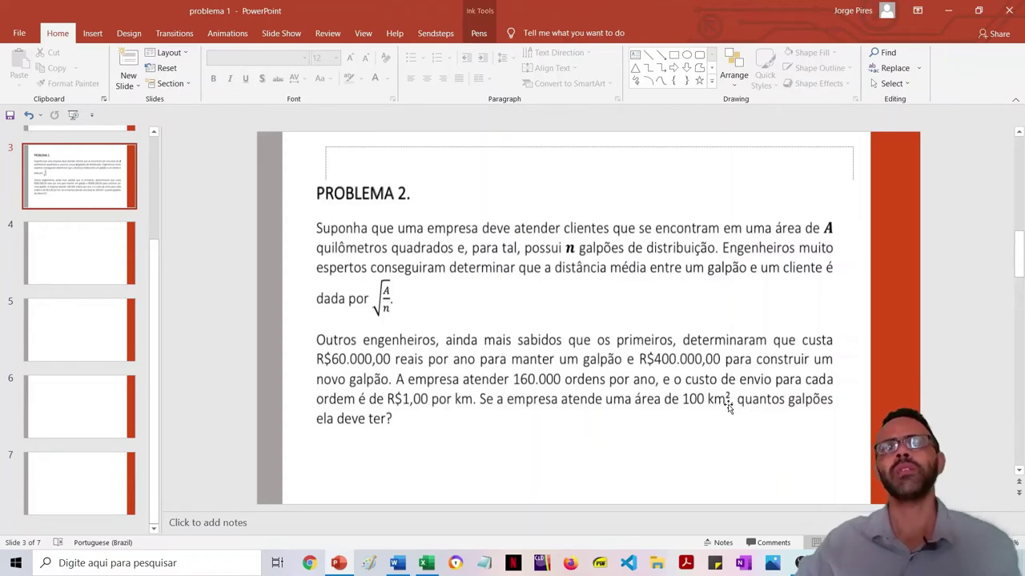
pyautogui.hotkey('alt', 'Tab')
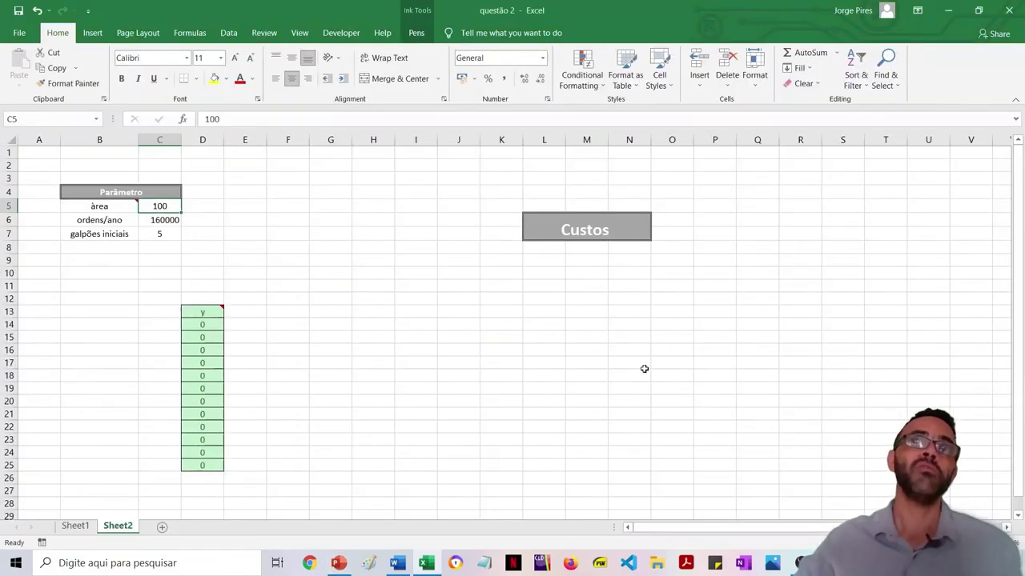
# Check the área and ordens/ano parameters in C5:C6 against the Problema 2 statement in PowerPoint, then return to Excel.
pyautogui.click(201, 294)
pyautogui.click(171, 206)
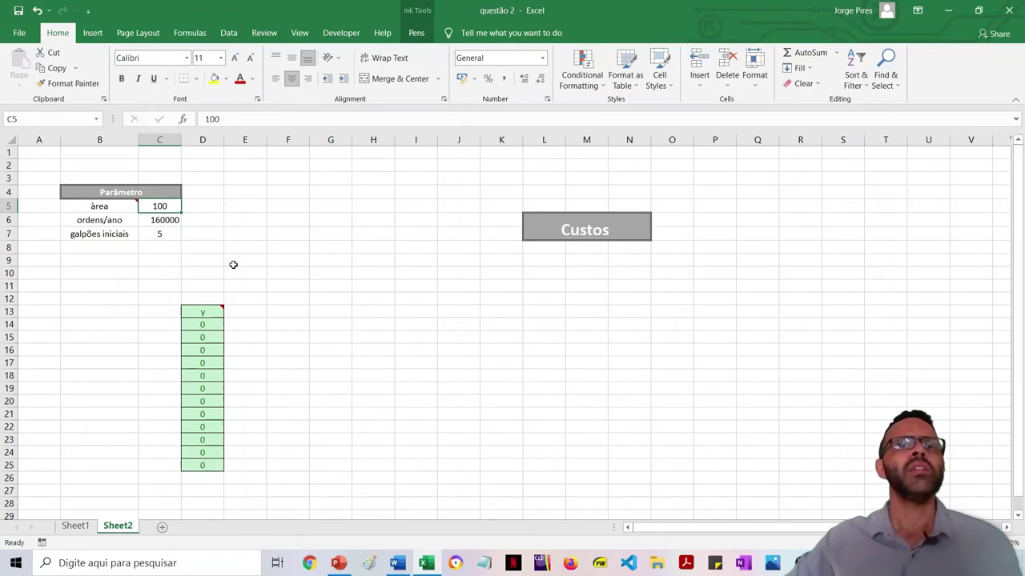
pyautogui.press('Down')
pyautogui.press('alt')
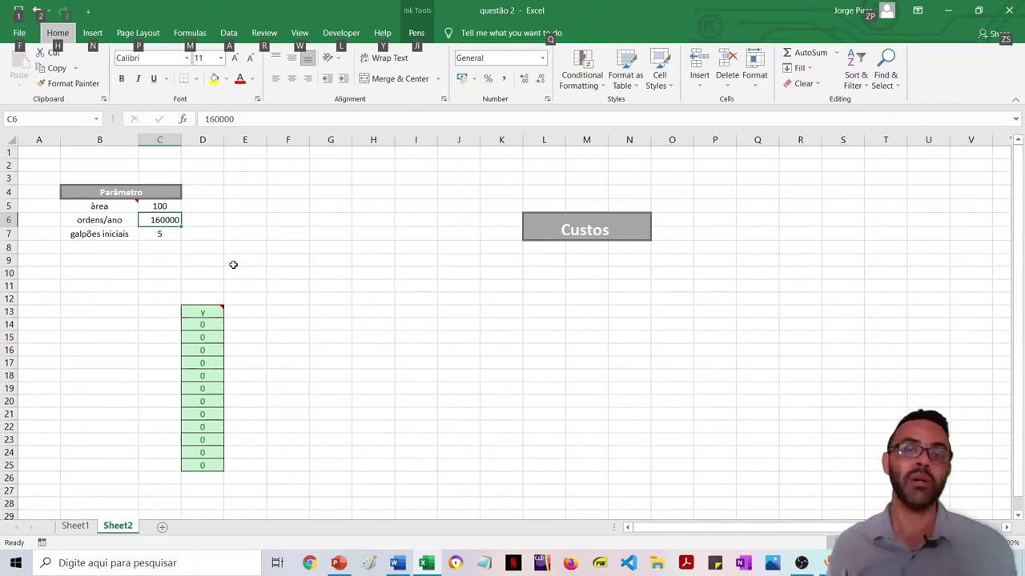
pyautogui.hotkey('alt', 'Tab')
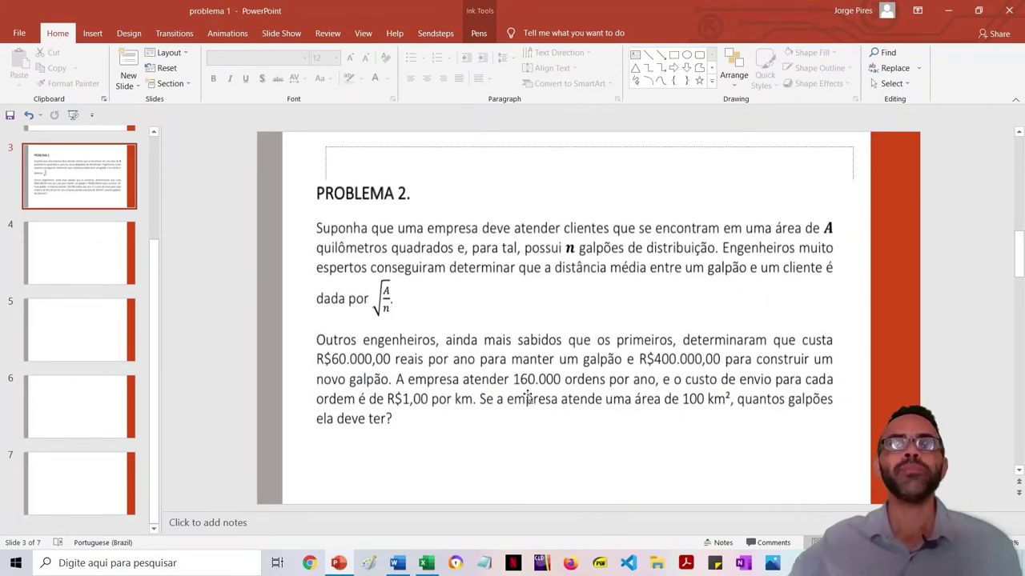
pyautogui.hotkey('alt', 'Tab')
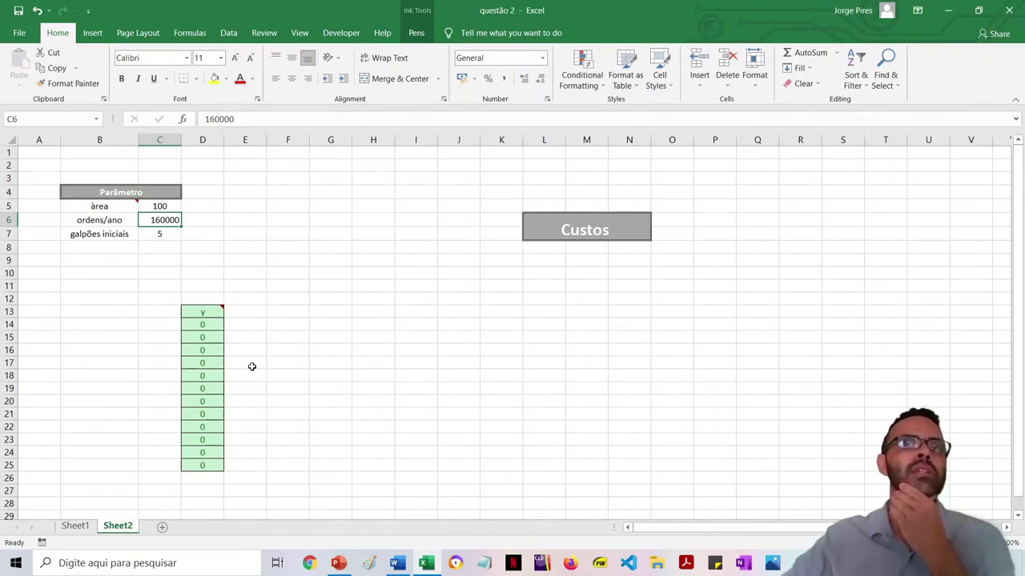
# Set galpões iniciais in C7 to 1 and review the Problema 2 statement in PowerPoint before returning to Excel.
pyautogui.press('Down')
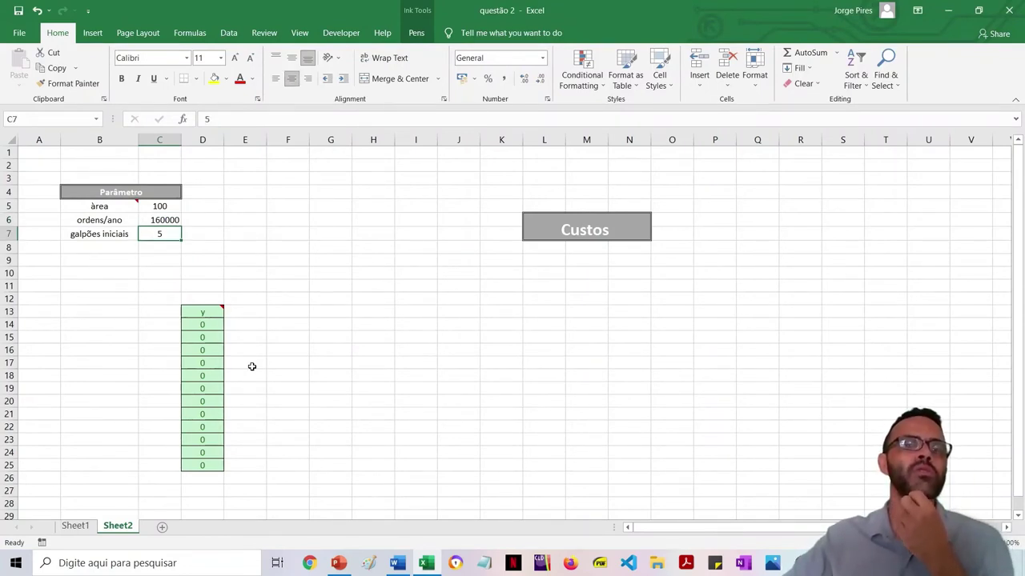
pyautogui.write('1')
pyautogui.press('Return')
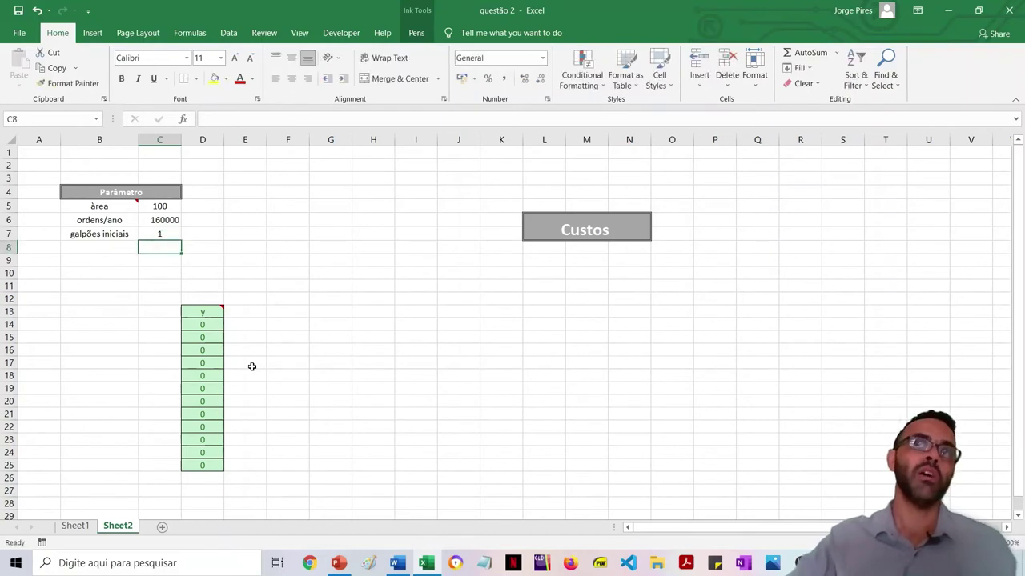
pyautogui.press('Up')
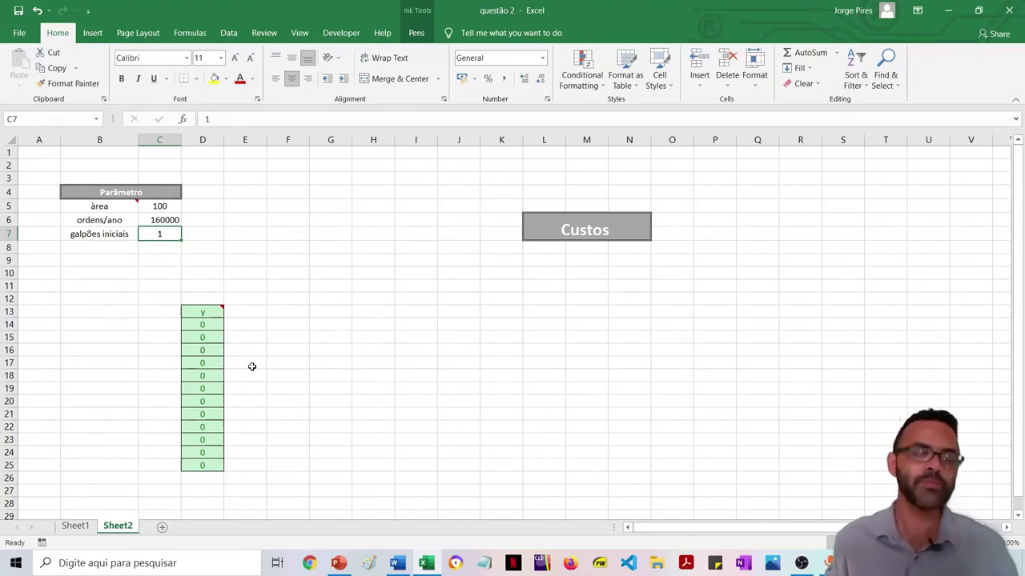
pyautogui.hotkey('alt', 'Tab')
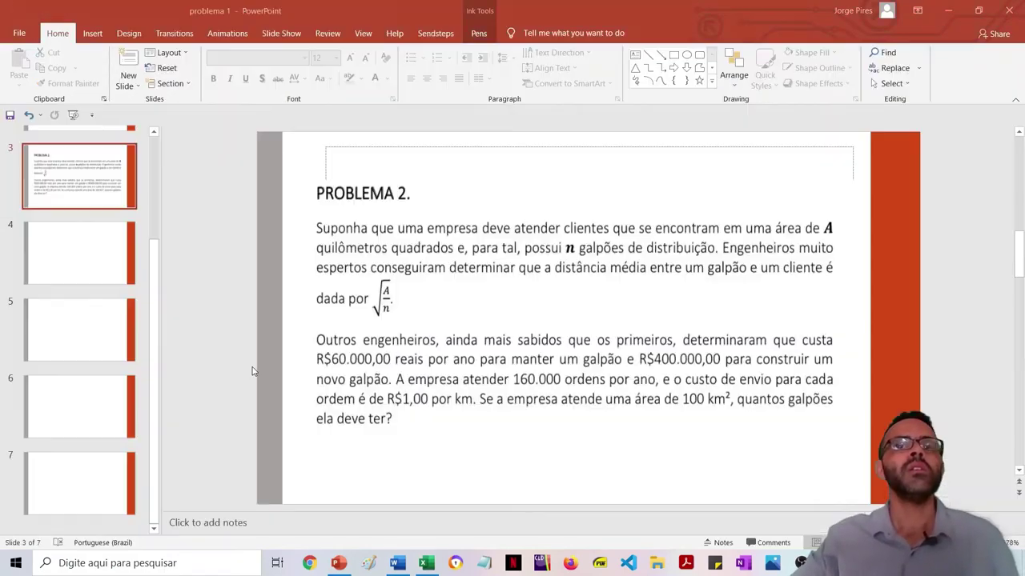
pyautogui.hotkey('alt', 'Tab')
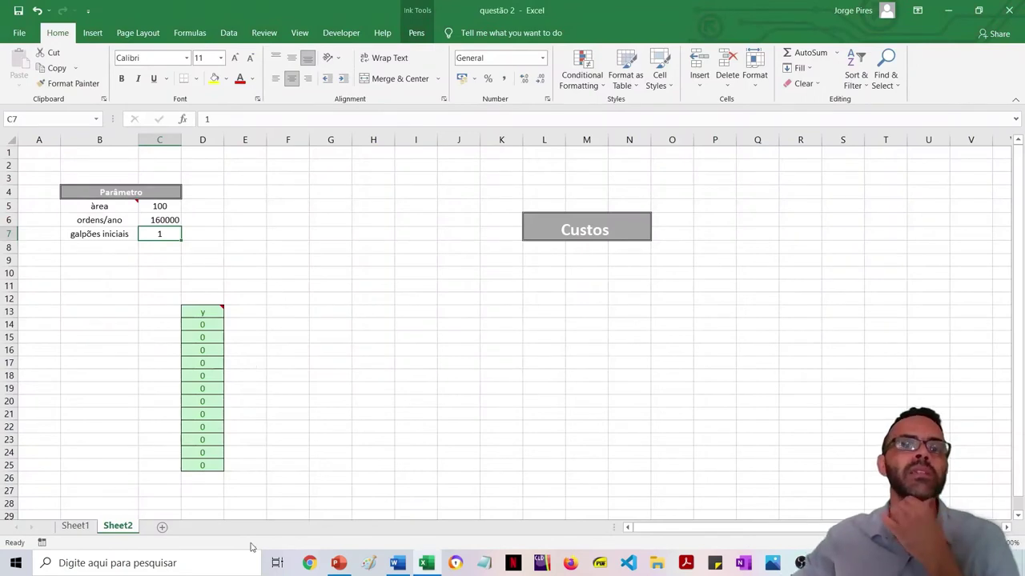
# Copy the x column with its header, G18:G30, from Sheet1 into Sheet2 starting at cell C13.
pyautogui.click(76, 528)
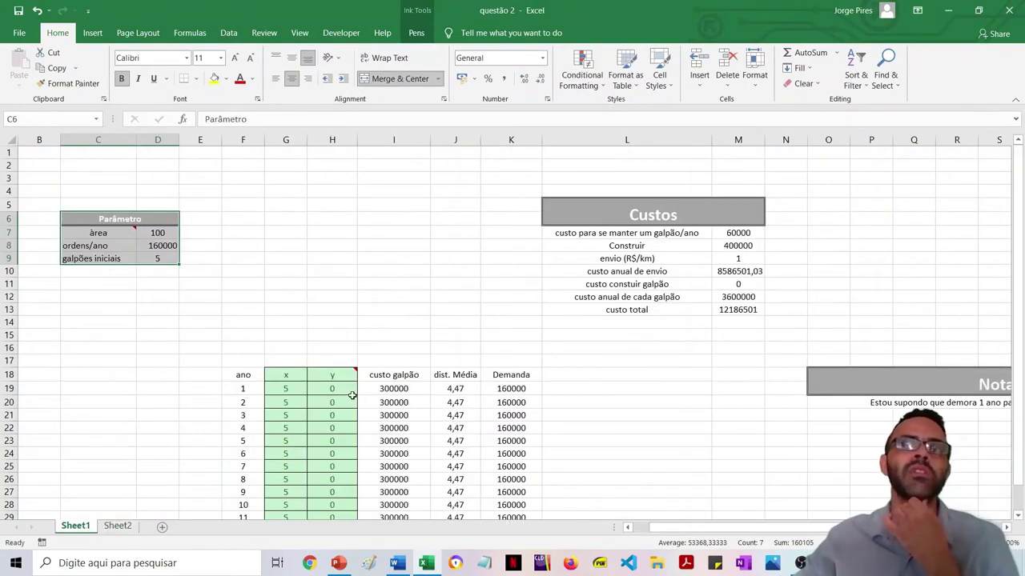
pyautogui.click(302, 389)
pyautogui.moveTo(286, 375); pyautogui.dragTo(286, 440)
pyautogui.hotkey('ctrl', 'c')
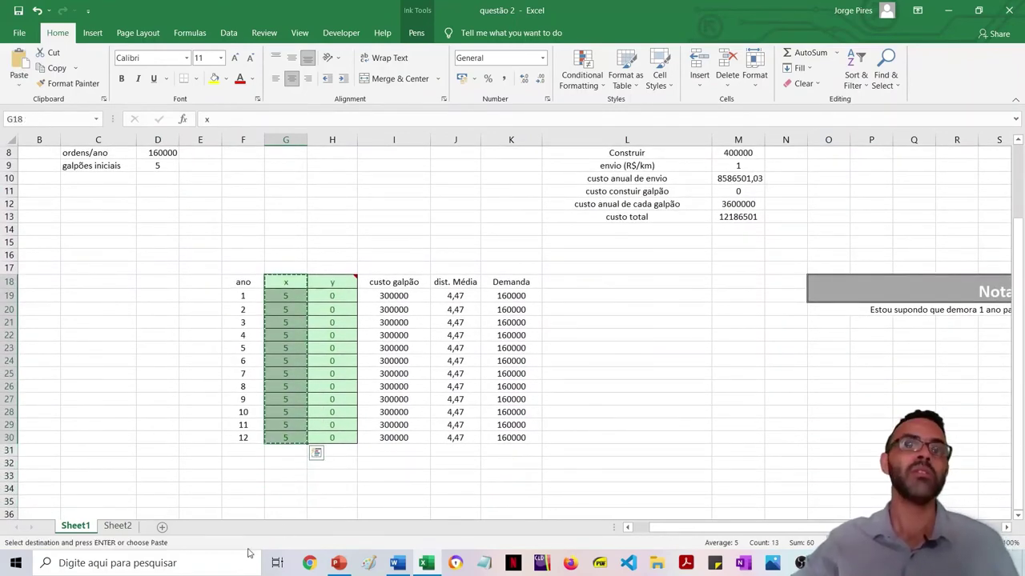
pyautogui.click(118, 526)
pyautogui.click(165, 311)
pyautogui.hotkey('ctrl', 'v')
pyautogui.click(283, 336)
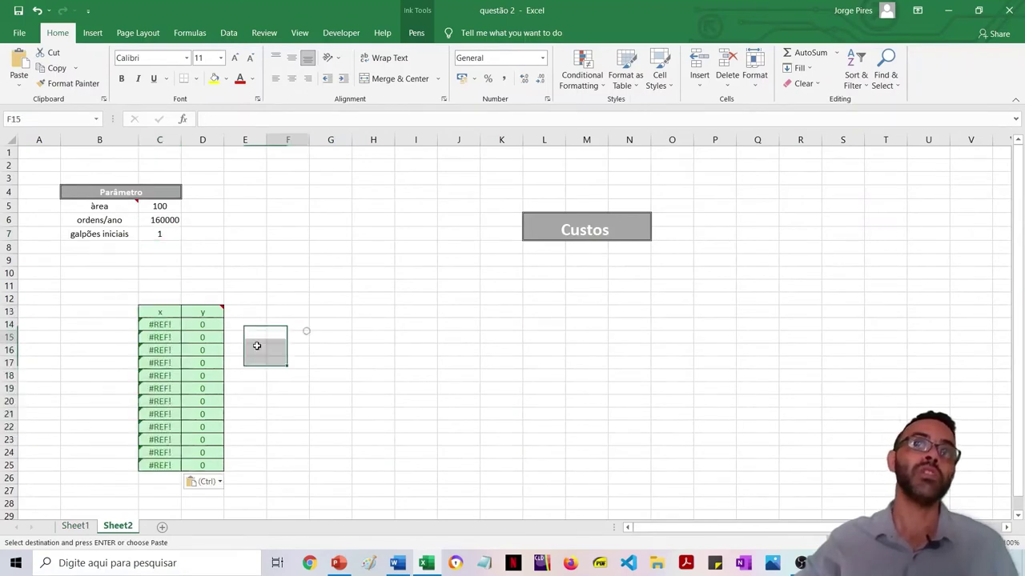
# Clear the broken #REF! formulas from the x column in C14:C25 of Sheet2.
pyautogui.click(169, 324)
pyautogui.hotkey('ctrl', 'Down')
pyautogui.doubleClick(169, 324)
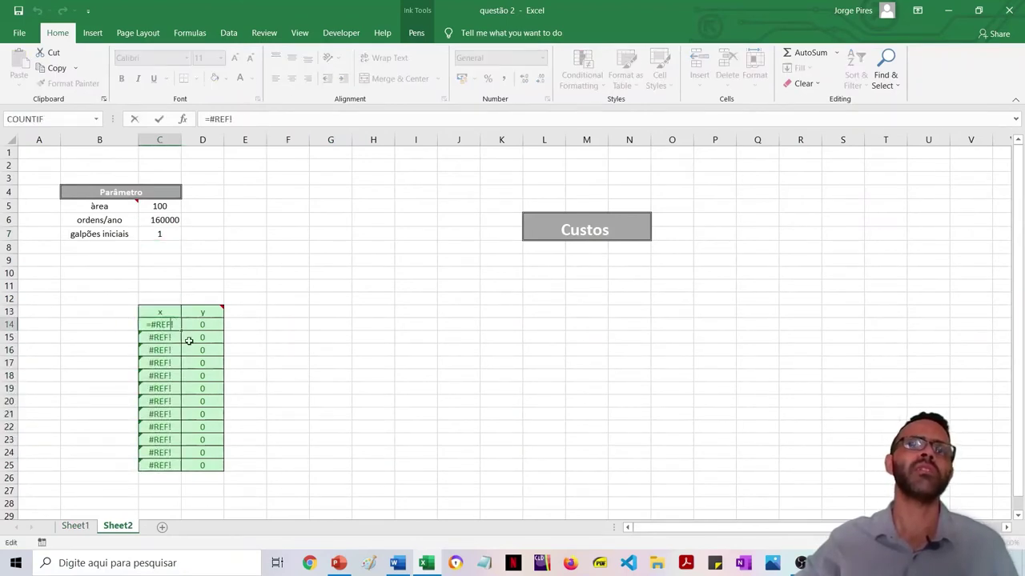
pyautogui.click(280, 336)
pyautogui.click(164, 327)
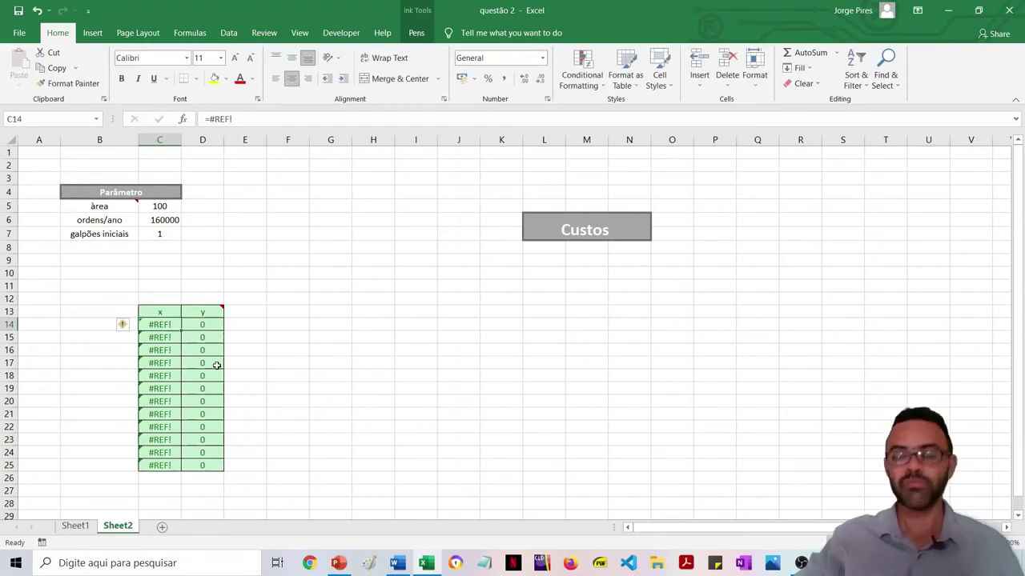
pyautogui.hotkey('shift', 'Down')
pyautogui.hotkey('shift', 'Down')
pyautogui.hotkey('shift', 'Down')
pyautogui.hotkey('shift', 'Down')
pyautogui.hotkey('shift', 'Down')
pyautogui.hotkey('shift', 'Down')
pyautogui.hotkey('shift', 'Down')
pyautogui.hotkey('shift', 'Down')
pyautogui.hotkey('shift', 'Down')
pyautogui.hotkey('shift', 'Down')
pyautogui.hotkey('shift', 'Down')
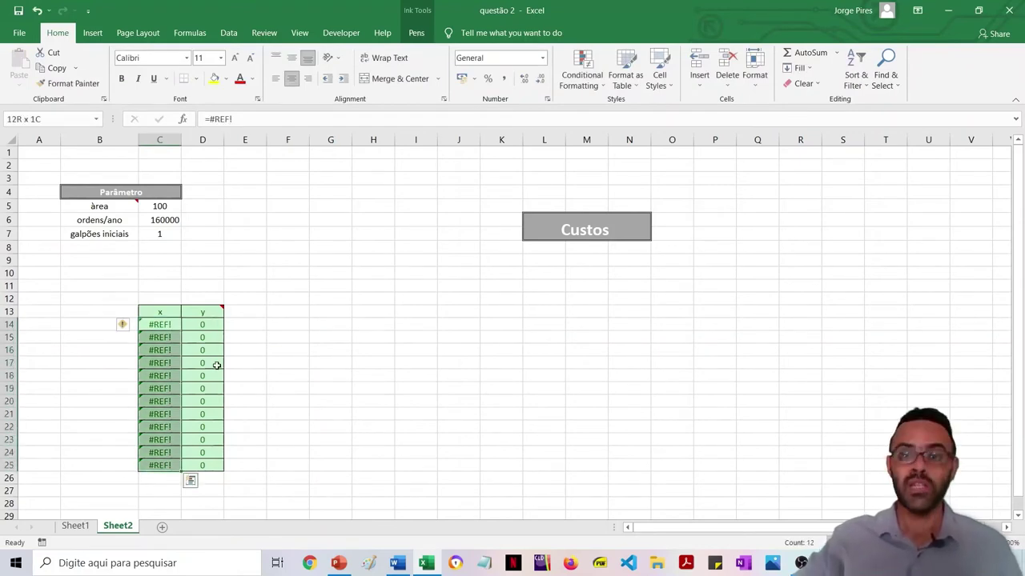
pyautogui.press('Delete')
pyautogui.press('Up')
pyautogui.press('Down')
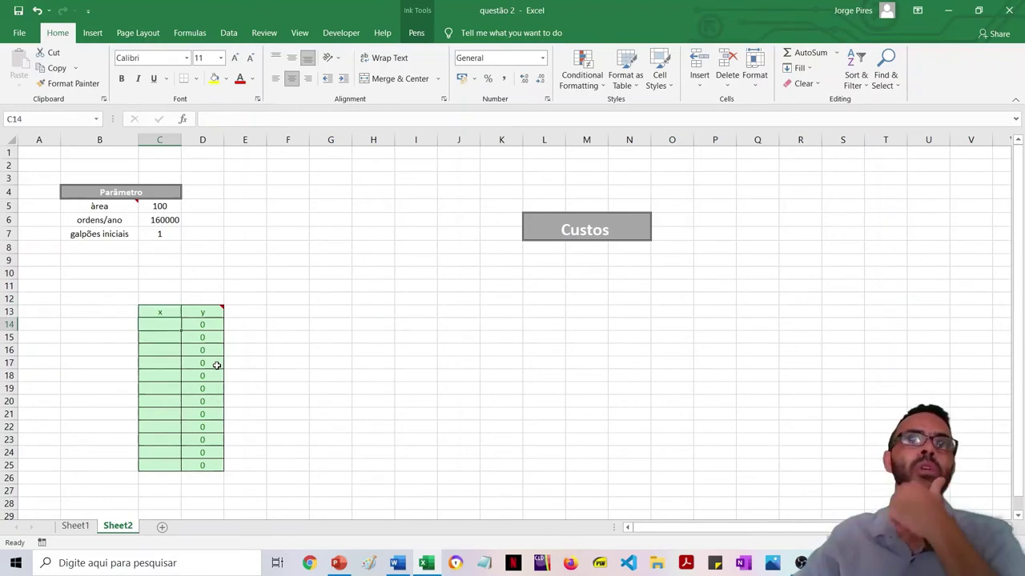
# Link the first x value in C14 to the galpões iniciais parameter with the formula =C7.
pyautogui.write('=')
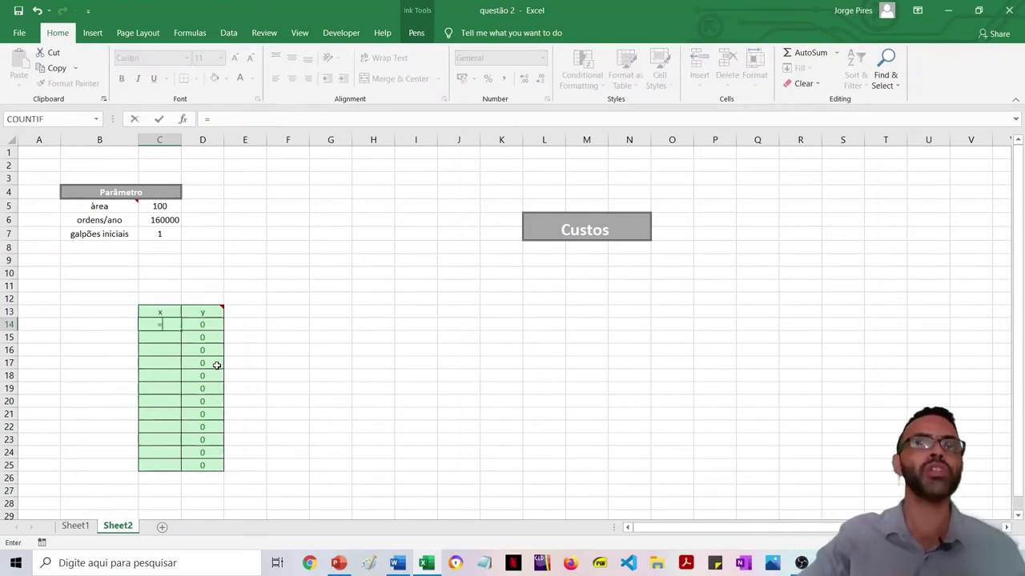
pyautogui.click(168, 232)
pyautogui.press('Return')
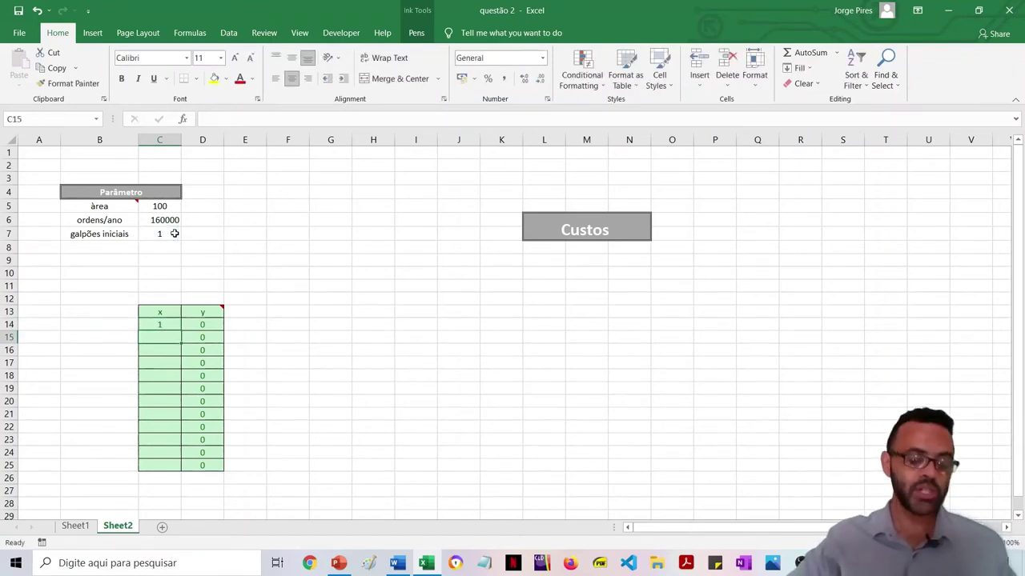
# Review the equation for the number of galpões in the resolução v2 Word document, then return to Excel.
pyautogui.hotkey('alt', 'Tab')
pyautogui.hotkey('alt', 'Tab')
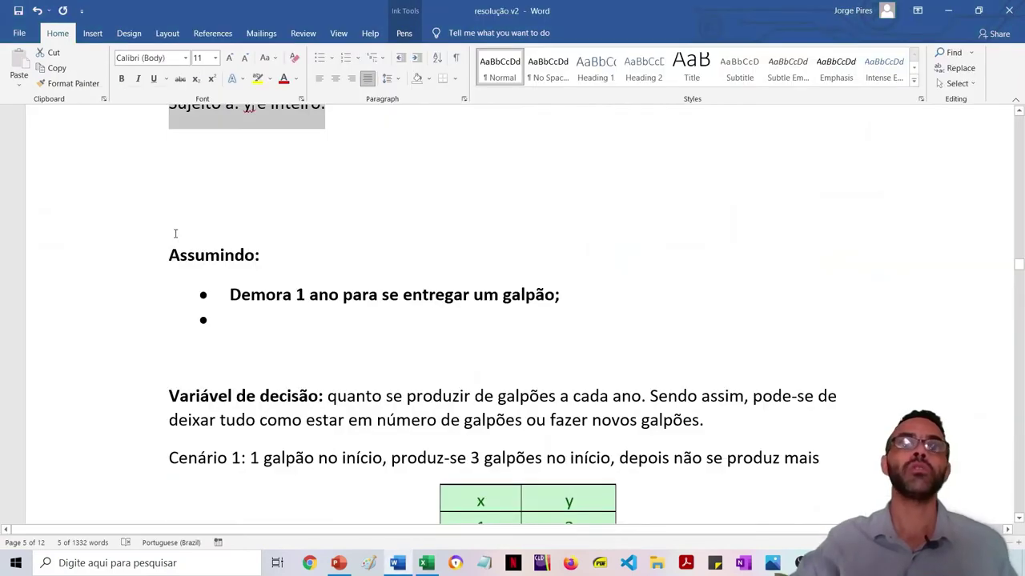
pyautogui.scroll(4, 505, 270)
pyautogui.scroll(3, 512, 320)
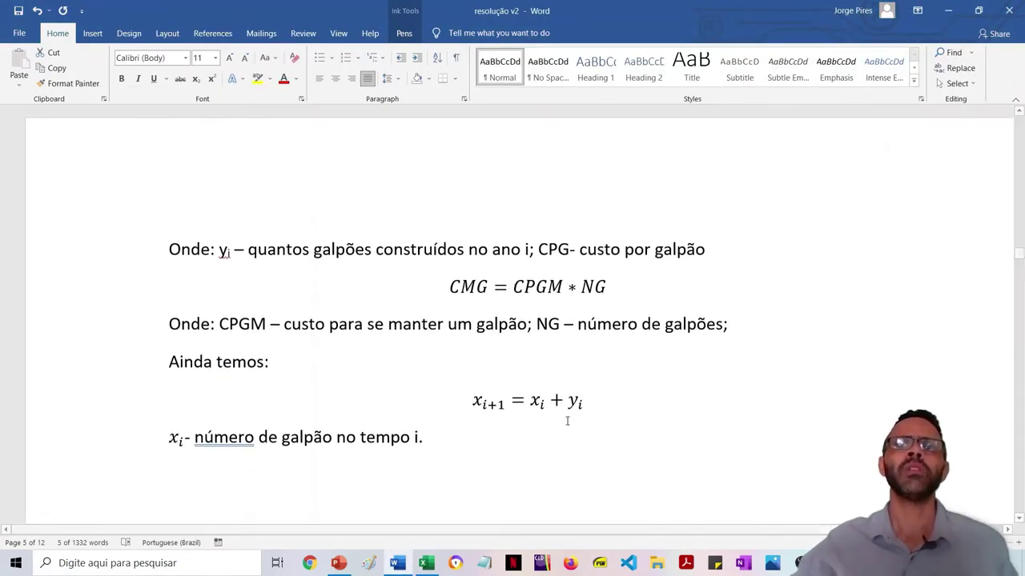
pyautogui.click(475, 402)
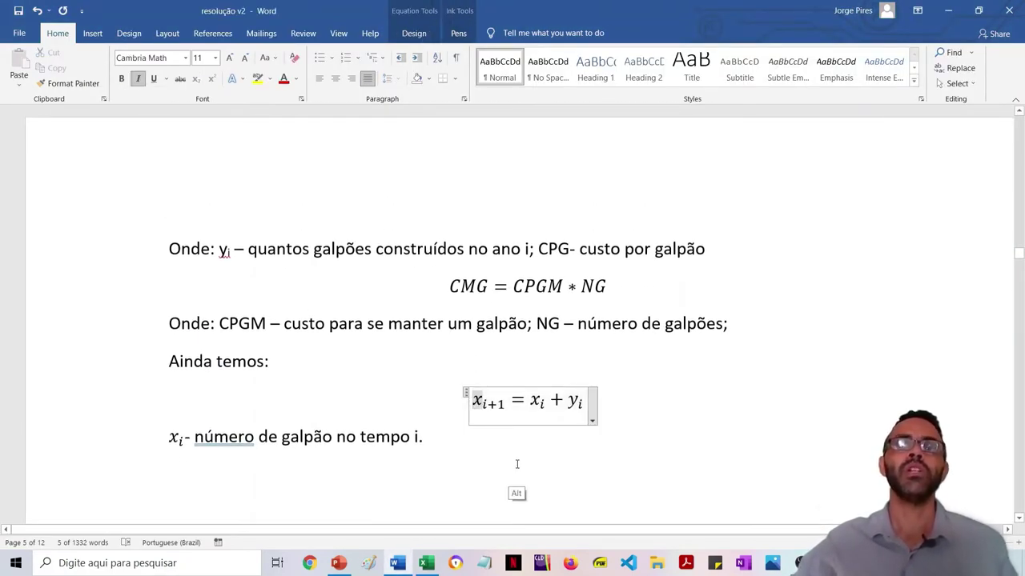
pyautogui.hotkey('alt', 'Tab')
# Enter =C14+D14 in C15 and fill the formula down the x column to C25.
pyautogui.click(170, 324)
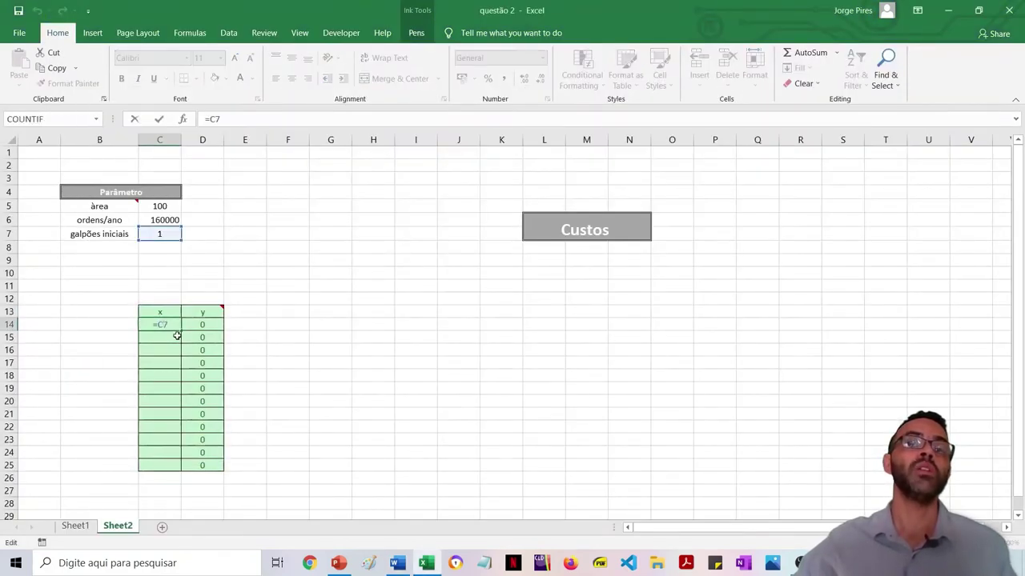
pyautogui.press('Return')
pyautogui.write('=')
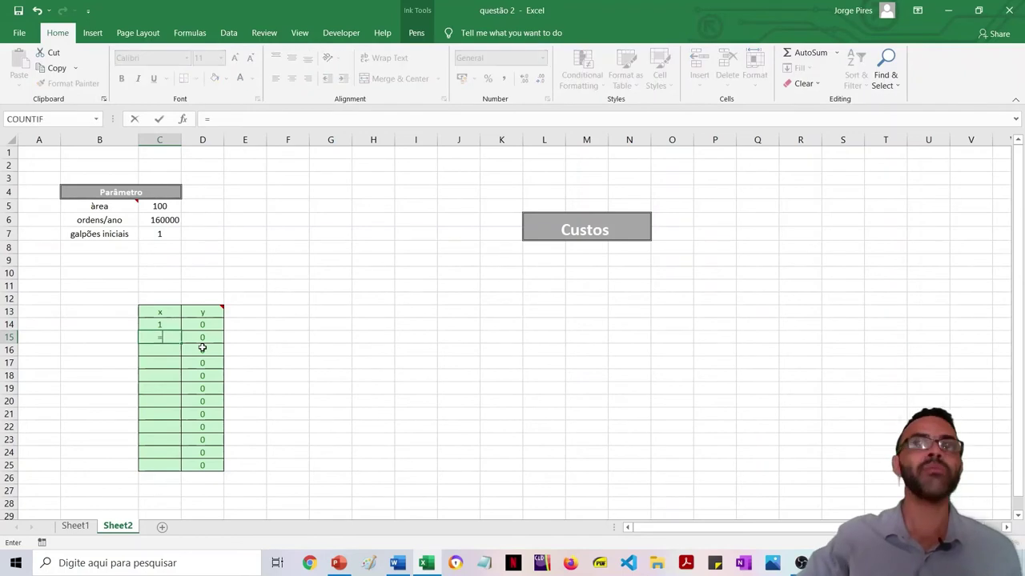
pyautogui.click(168, 324)
pyautogui.write('+')
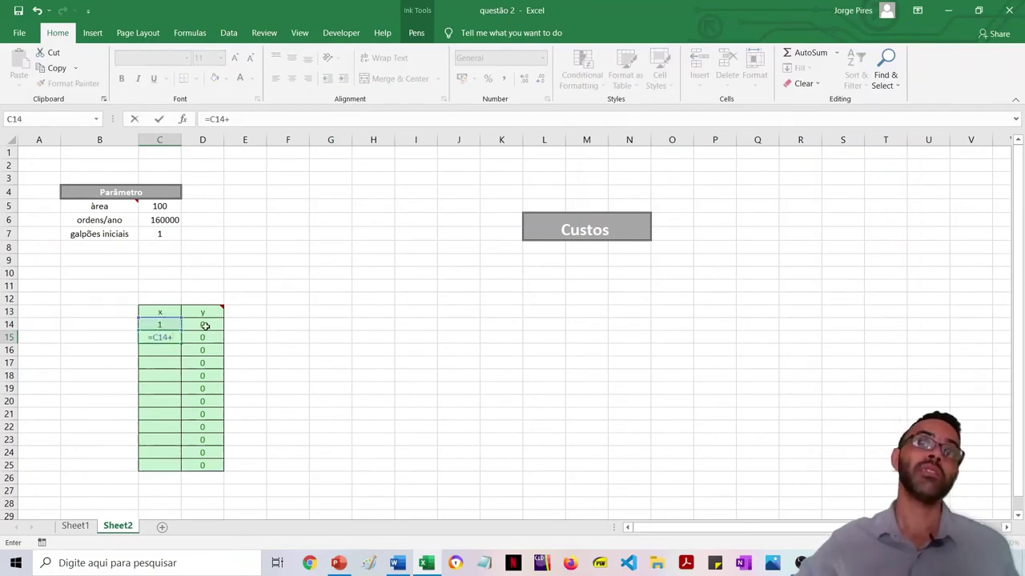
pyautogui.click(204, 325)
pyautogui.press('Return')
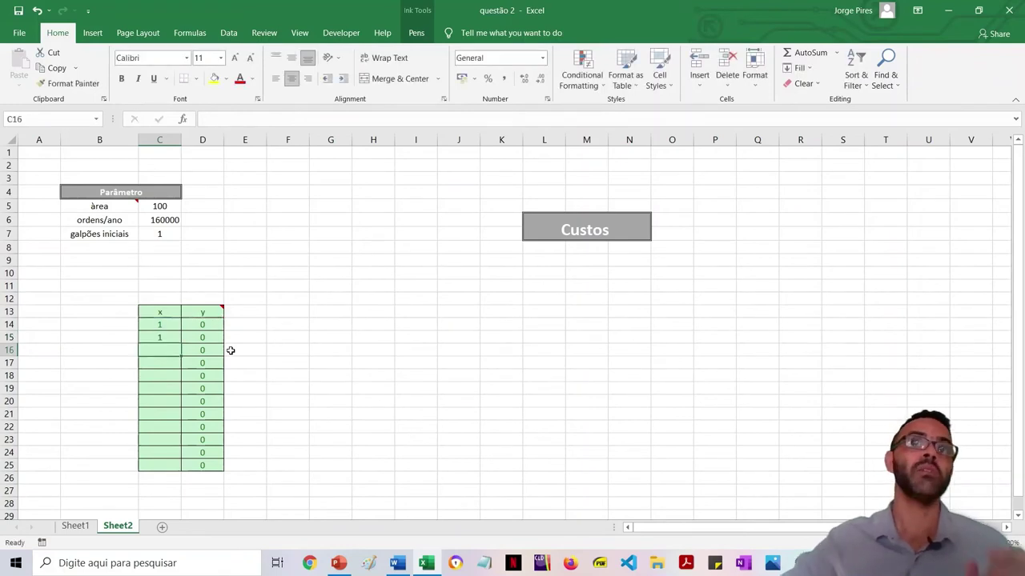
pyautogui.doubleClick(162, 336)
pyautogui.press('Escape')
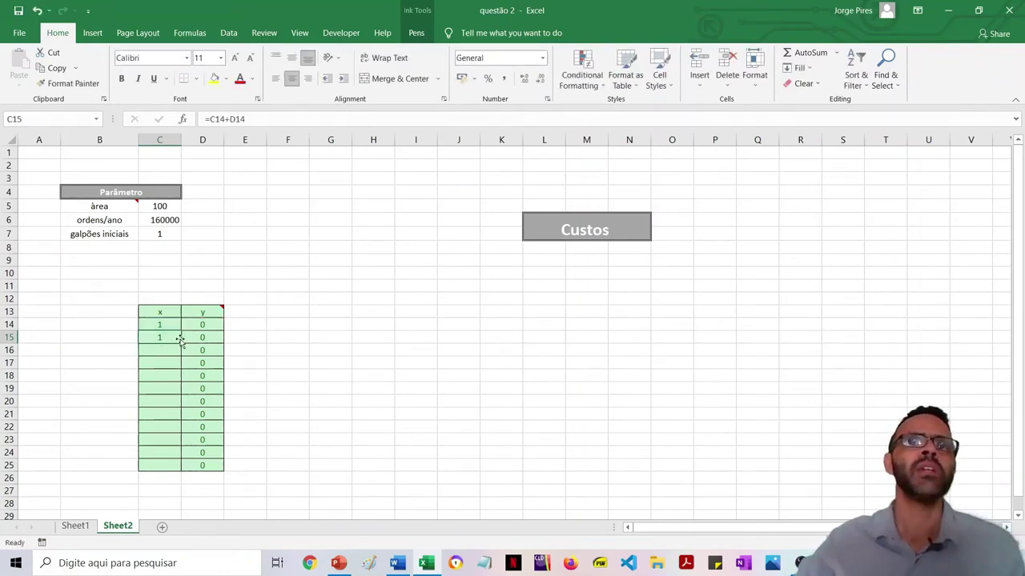
pyautogui.moveTo(181, 343); pyautogui.dragTo(193, 468)
pyautogui.click(220, 413)
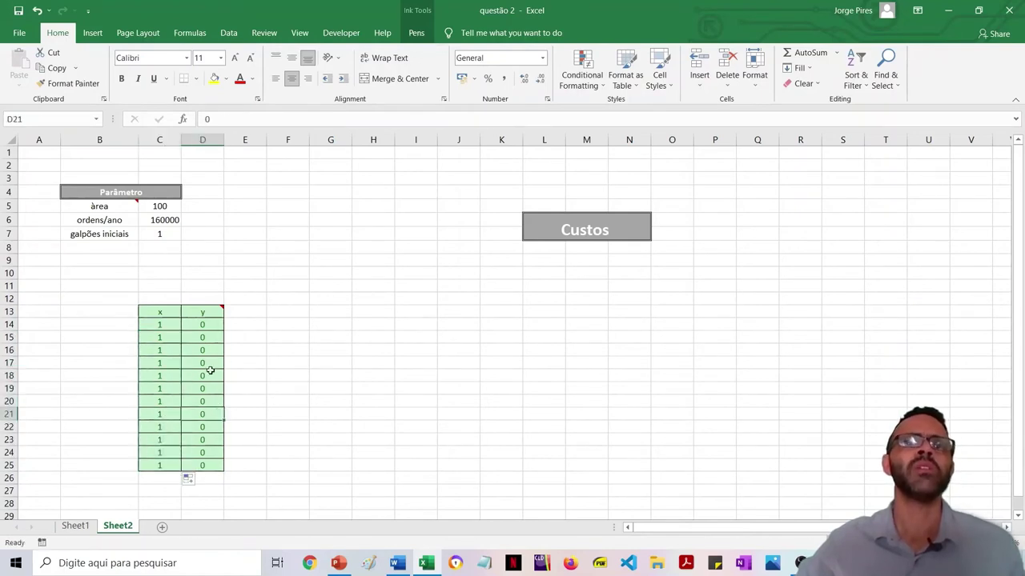
# Test the x column formulas by entering a y value of 2 in D19, then undo the entry.
pyautogui.click(213, 339)
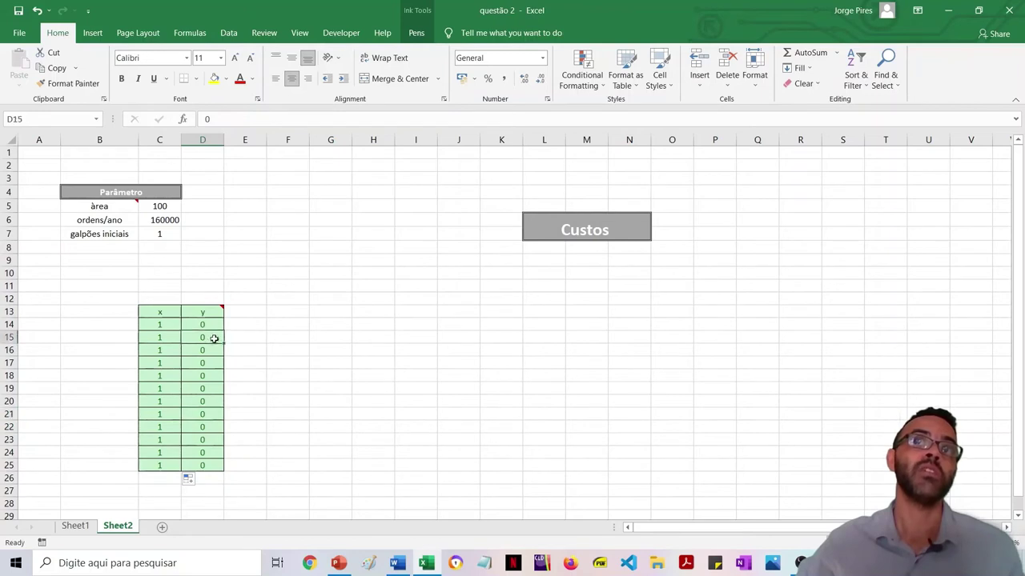
pyautogui.click(213, 388)
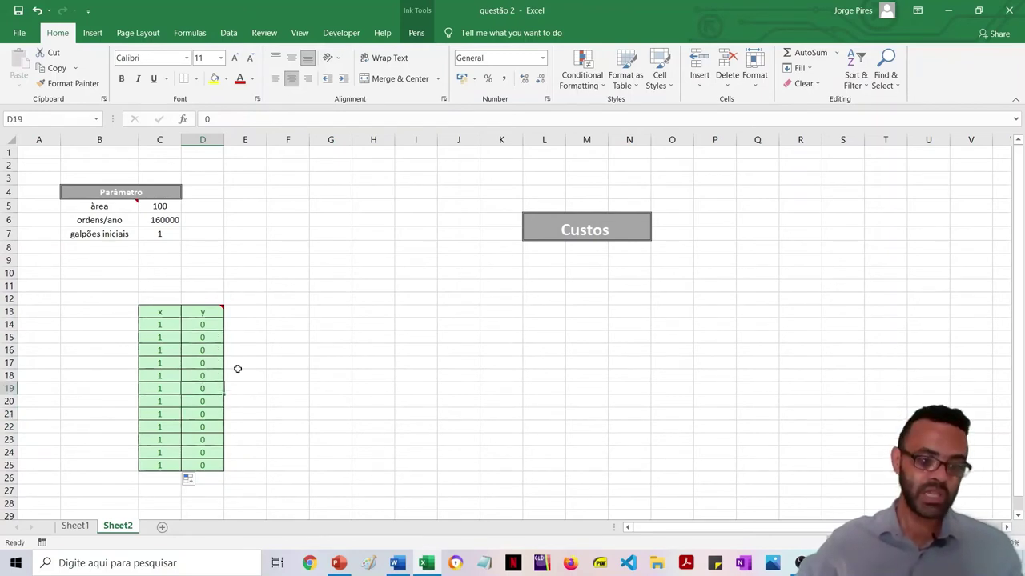
pyautogui.write('2')
pyautogui.press('Return')
pyautogui.press('Up')
pyautogui.press('Left')
pyautogui.press('Down')
pyautogui.press('Up')
pyautogui.press('Up')
pyautogui.press('Right')
pyautogui.press('Down')
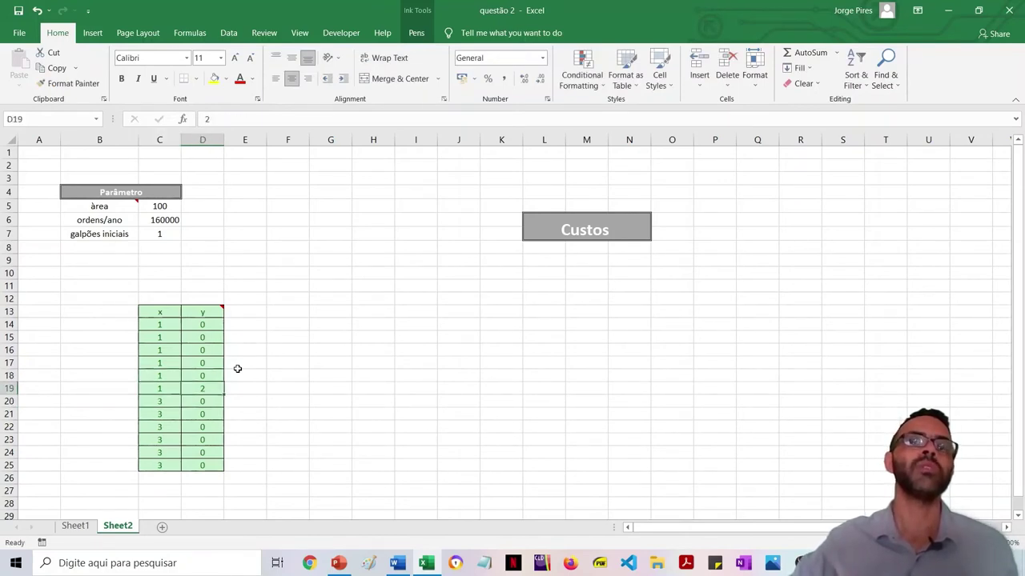
pyautogui.press('Up')
pyautogui.press('Up')
pyautogui.press('Up')
pyautogui.press('Up')
pyautogui.press('Up')
pyautogui.press('Up')
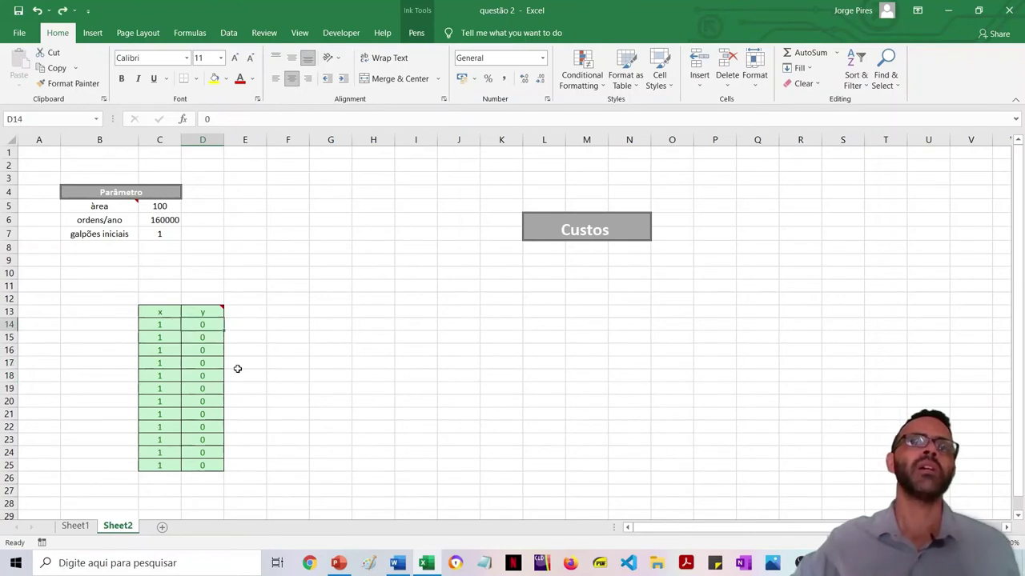
pyautogui.press('Left')
pyautogui.press('Left')
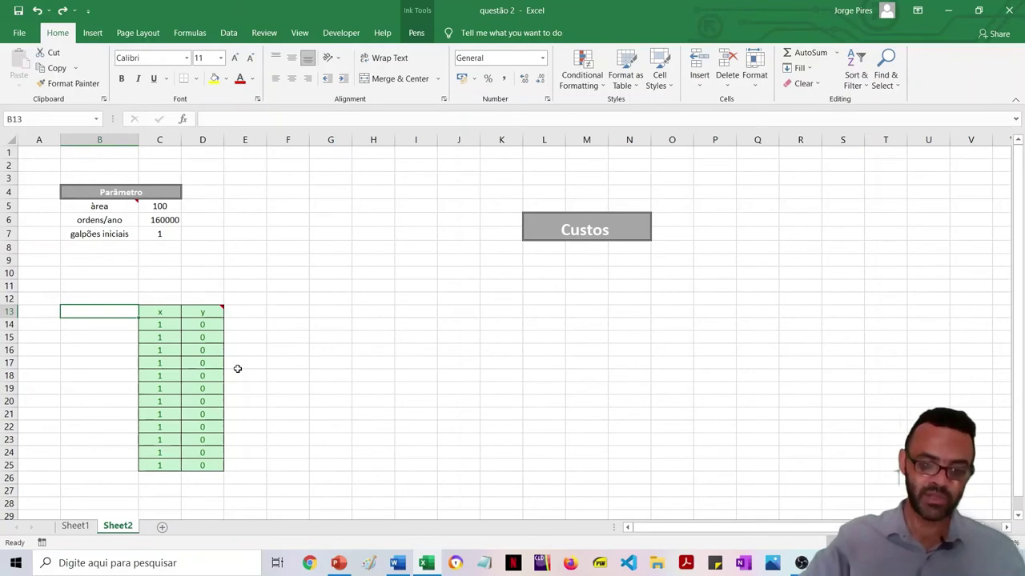
pyautogui.write('ano')
pyautogui.press('Return')
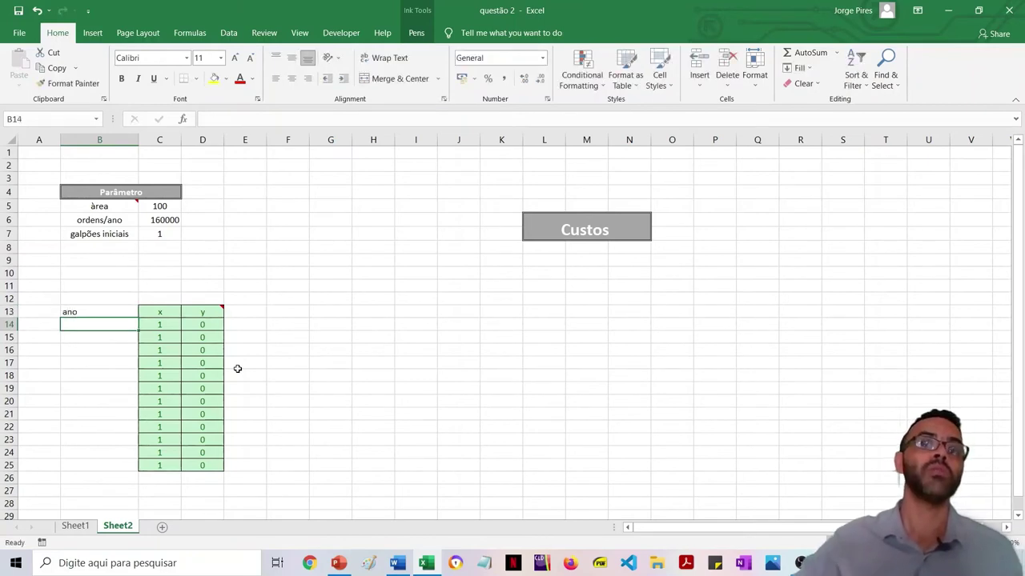
pyautogui.click(79, 528)
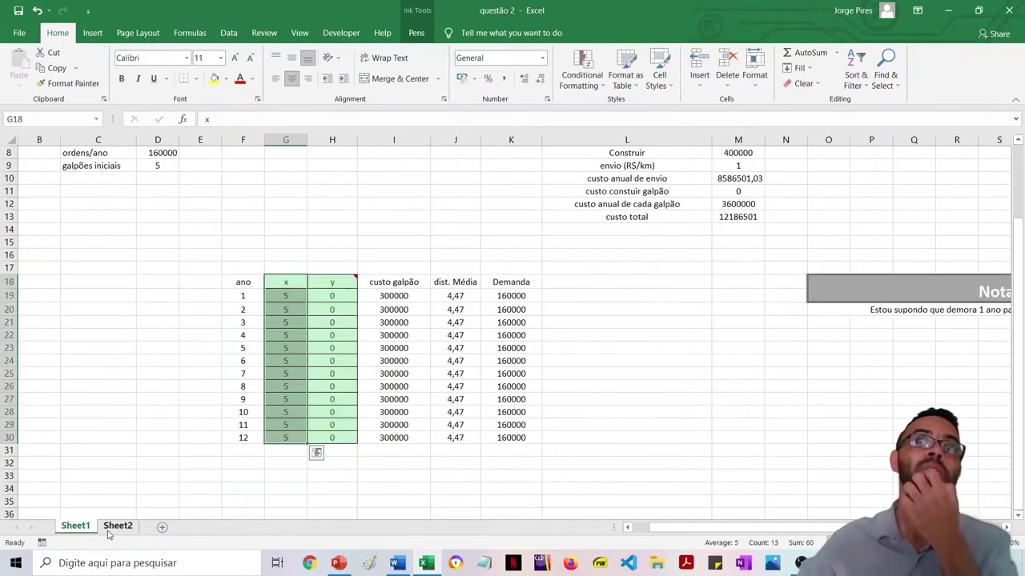
pyautogui.click(202, 297)
pyautogui.click(240, 284)
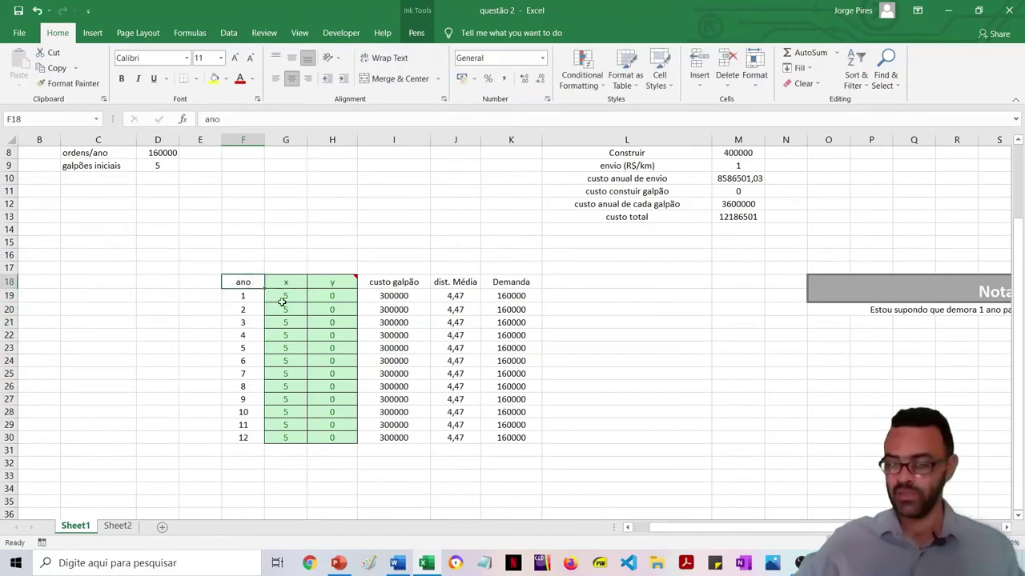
pyautogui.hotkey('shift', 'Down')
pyautogui.hotkey('shift', 'Down')
pyautogui.hotkey('shift', 'Down')
pyautogui.hotkey('shift', 'Down')
pyautogui.hotkey('shift', 'Down')
pyautogui.hotkey('shift', 'Down')
pyautogui.hotkey('shift', 'Down')
pyautogui.hotkey('shift', 'Down')
pyautogui.hotkey('shift', 'Down')
pyautogui.hotkey('shift', 'Down')
pyautogui.hotkey('shift', 'Down')
pyautogui.hotkey('shift', 'Down')
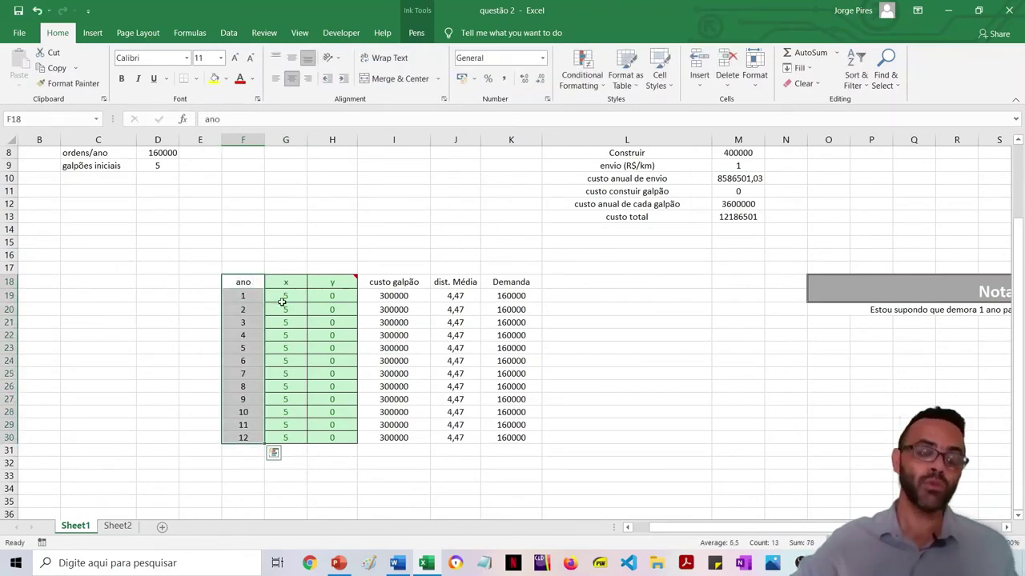
pyautogui.hotkey('ctrl', 'c')
pyautogui.click(118, 526)
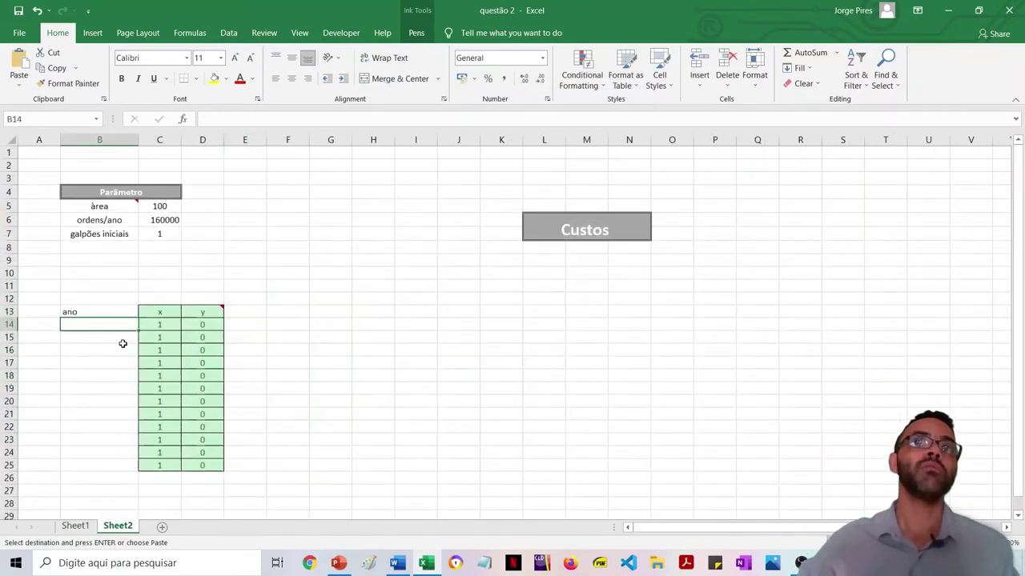
pyautogui.click(105, 311)
pyautogui.press('Delete')
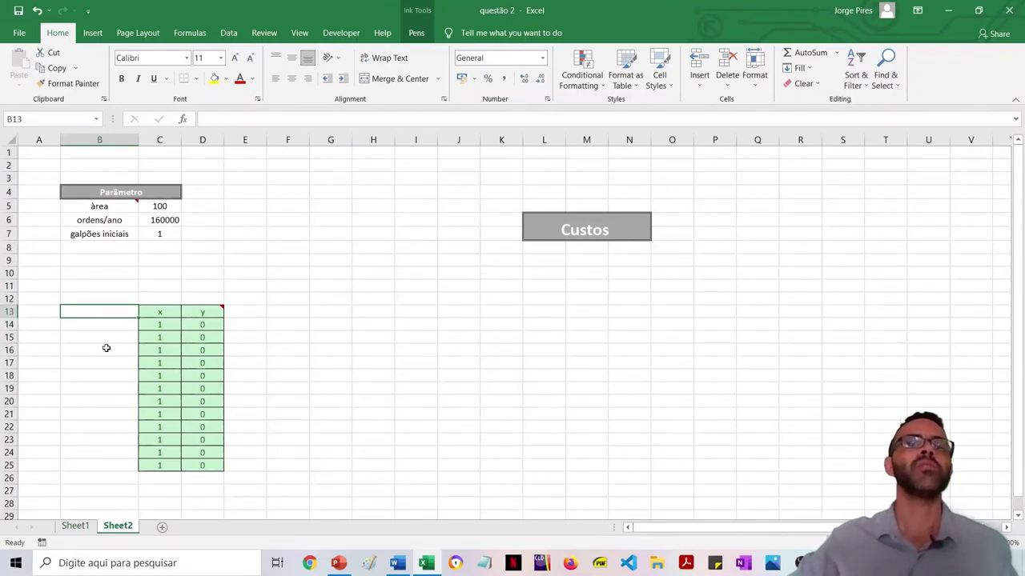
# Copy the ano column with its header, F18:F30, from Sheet1 into Sheet2 starting at cell B13.
pyautogui.click(76, 526)
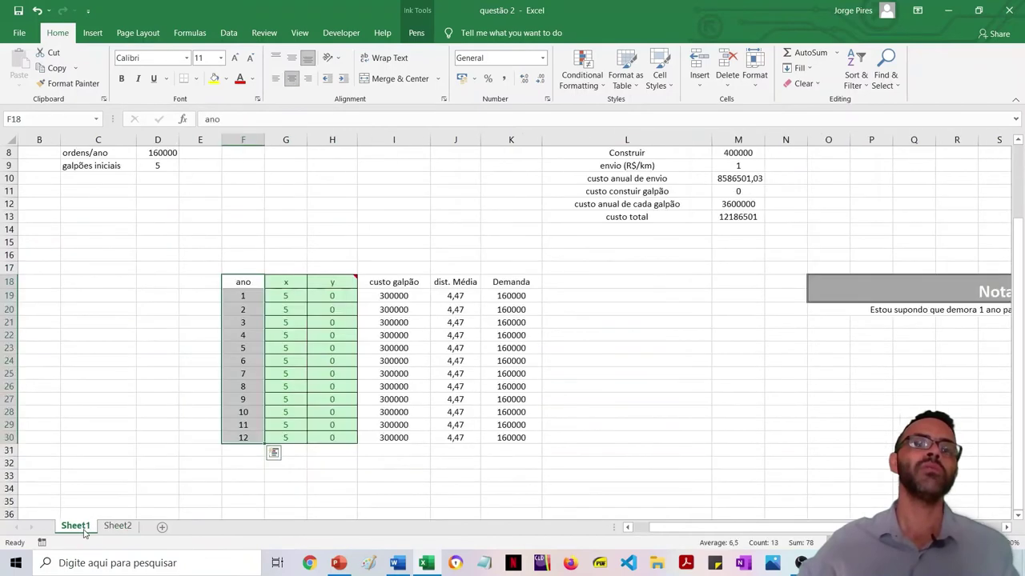
pyautogui.click(200, 348)
pyautogui.click(241, 282)
pyautogui.moveTo(259, 298); pyautogui.dragTo(260, 437)
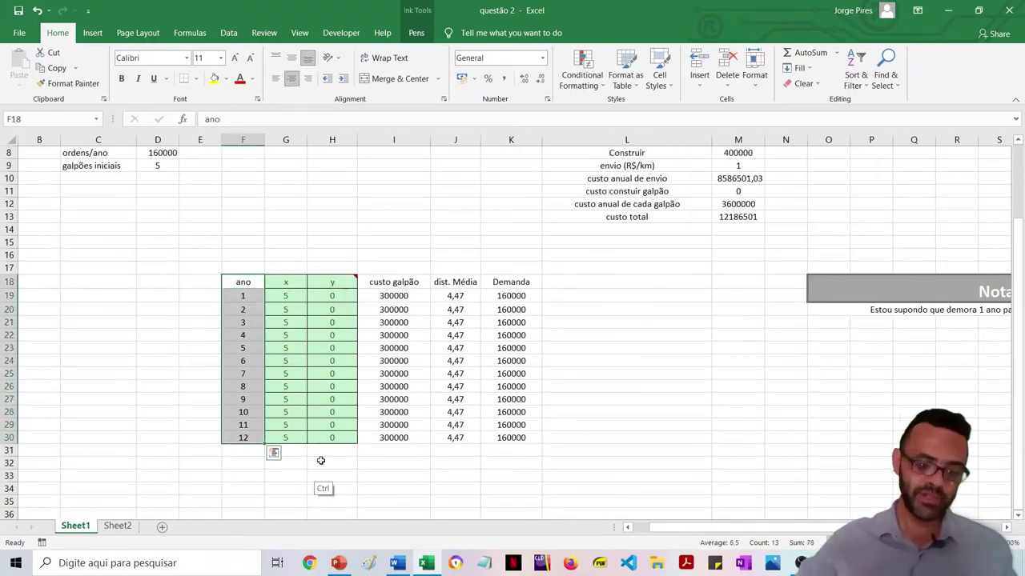
pyautogui.hotkey('ctrl', 'c')
pyautogui.click(118, 526)
pyautogui.click(107, 335)
pyautogui.click(113, 314)
pyautogui.hotkey('ctrl', 'v')
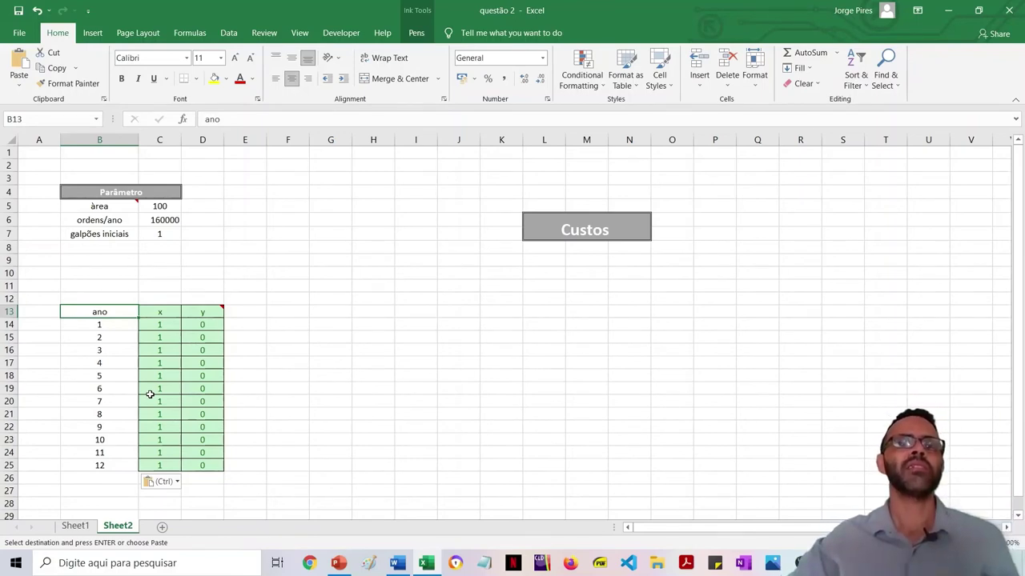
pyautogui.press('Right')
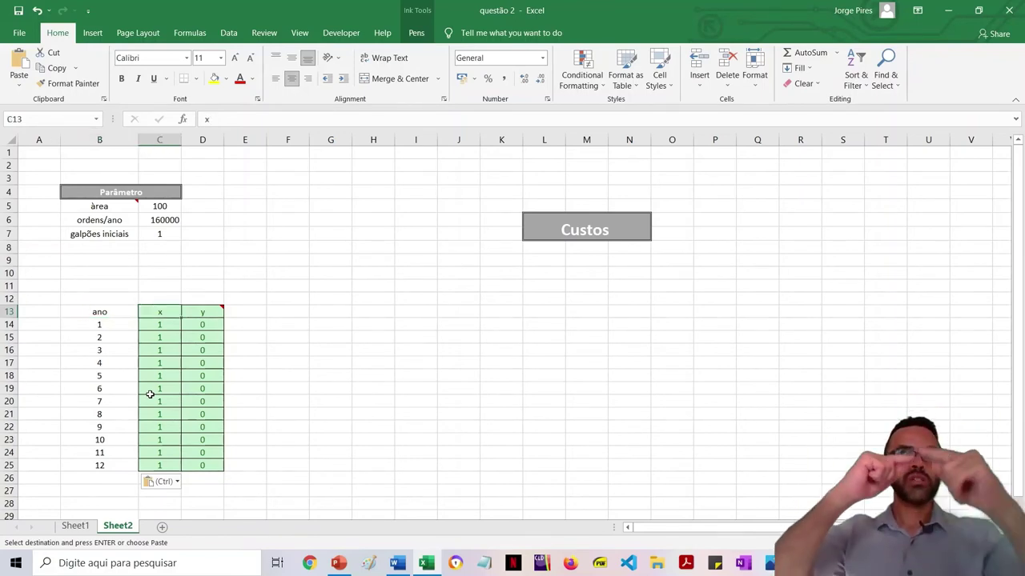
pyautogui.click(243, 313)
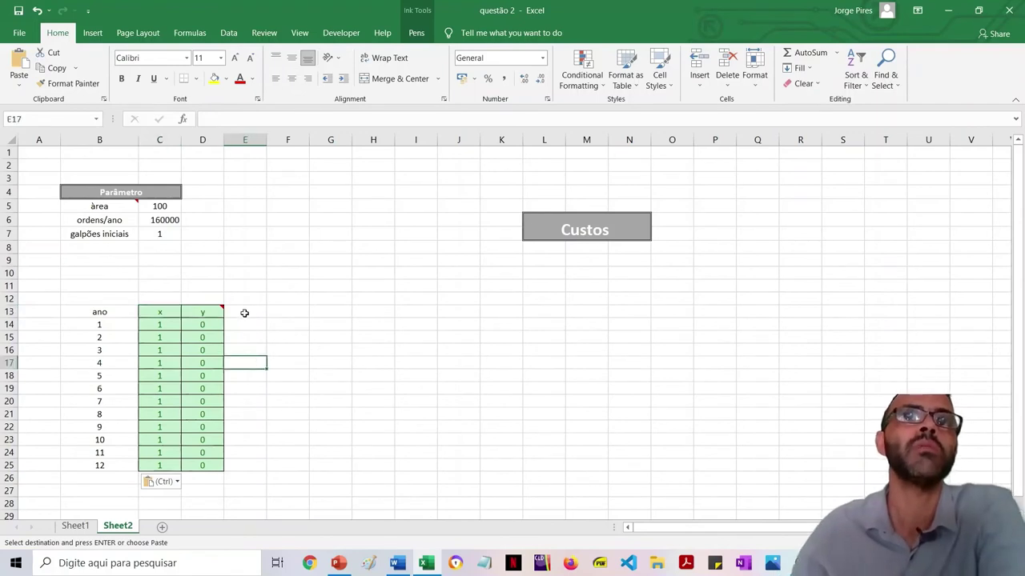
pyautogui.click(160, 337)
pyautogui.hotkey('ctrl', 'Down')
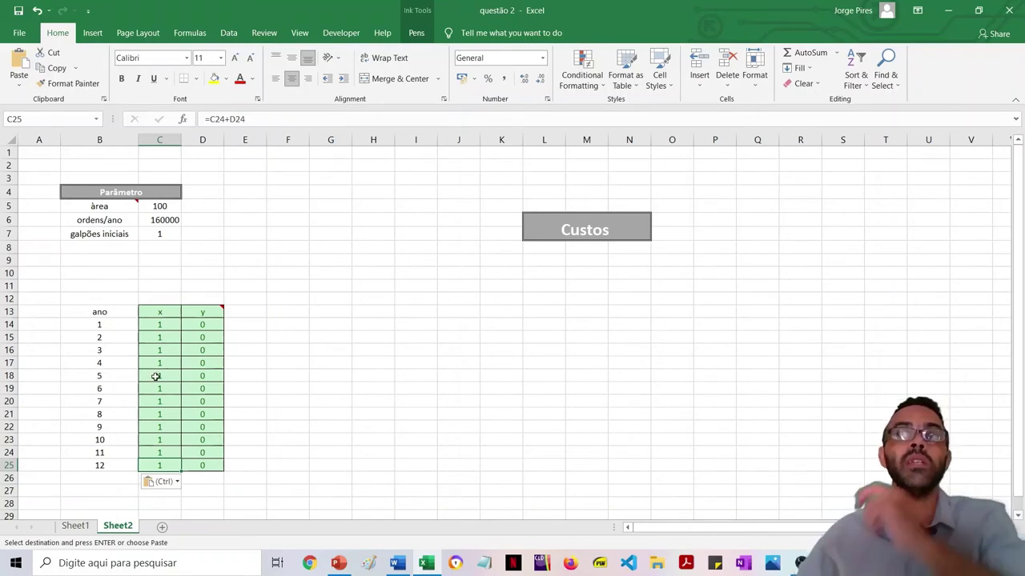
pyautogui.hotkey('alt', 'Tab')
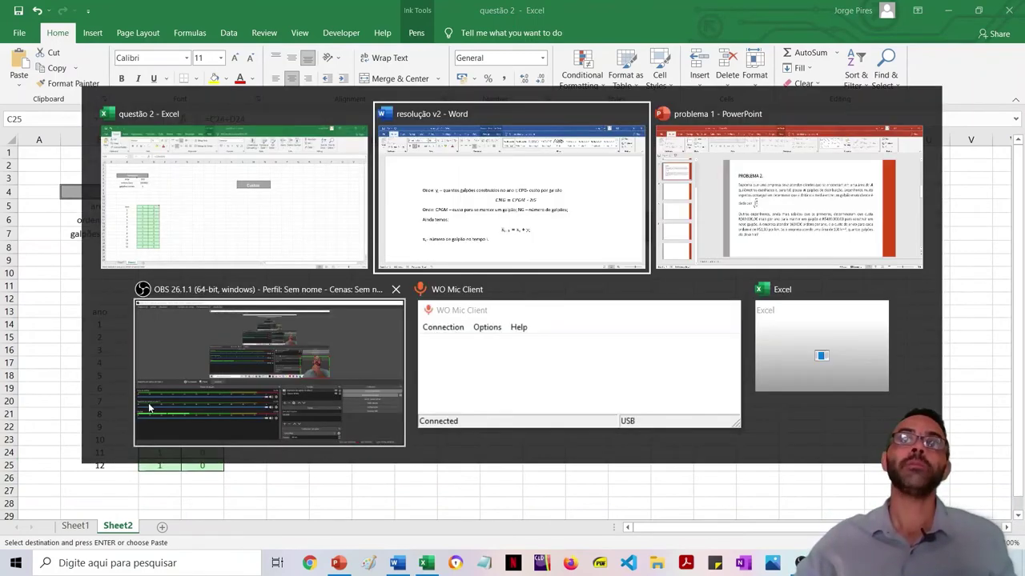
pyautogui.hotkey('alt', 'Tab')
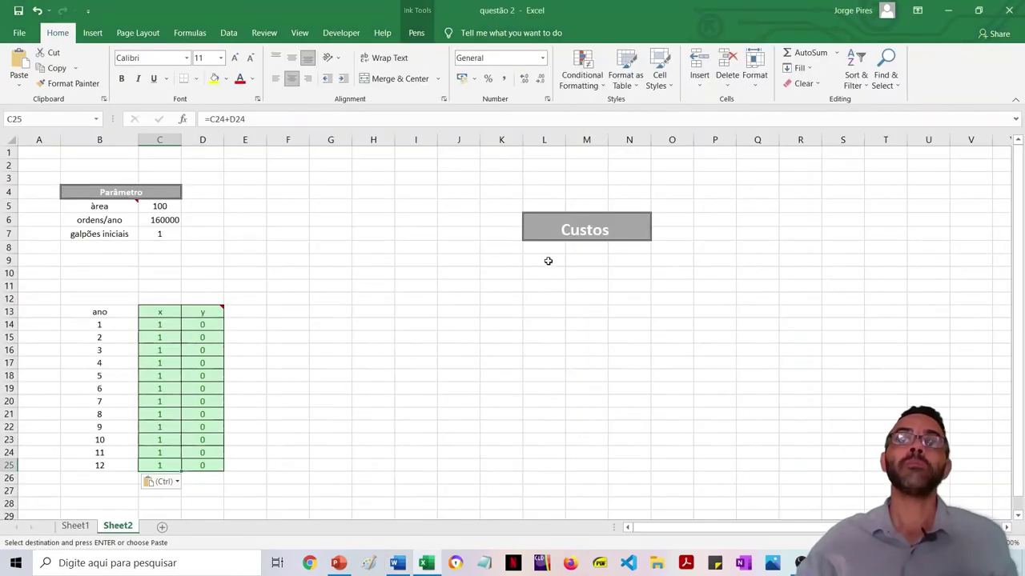
# Copy the cost rows L7:M9 (custo para se manter um galpão/ano, Construir, envio) from Sheet1 into Sheet2 starting at L8.
pyautogui.click(75, 526)
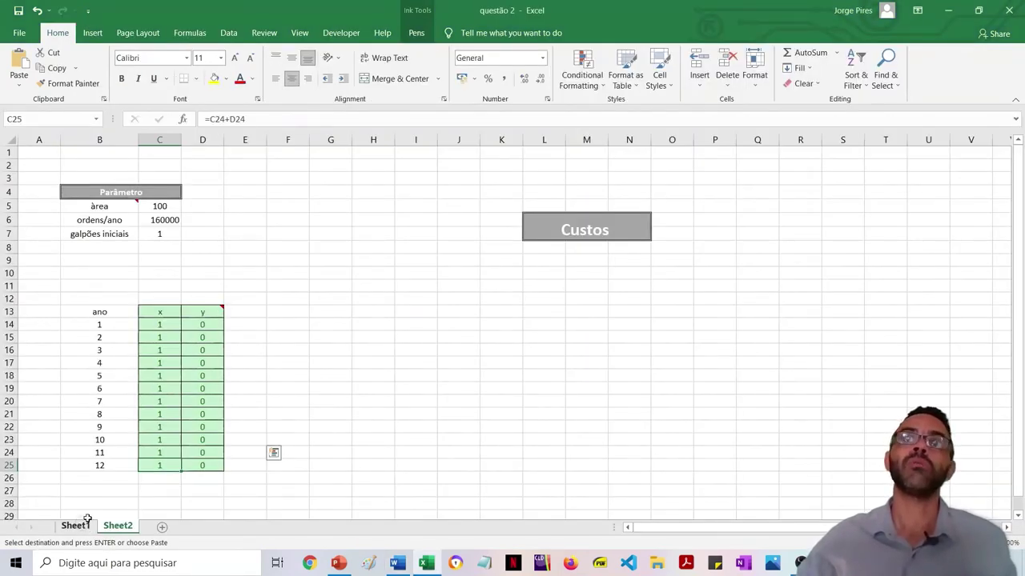
pyautogui.scroll(3, 627, 226)
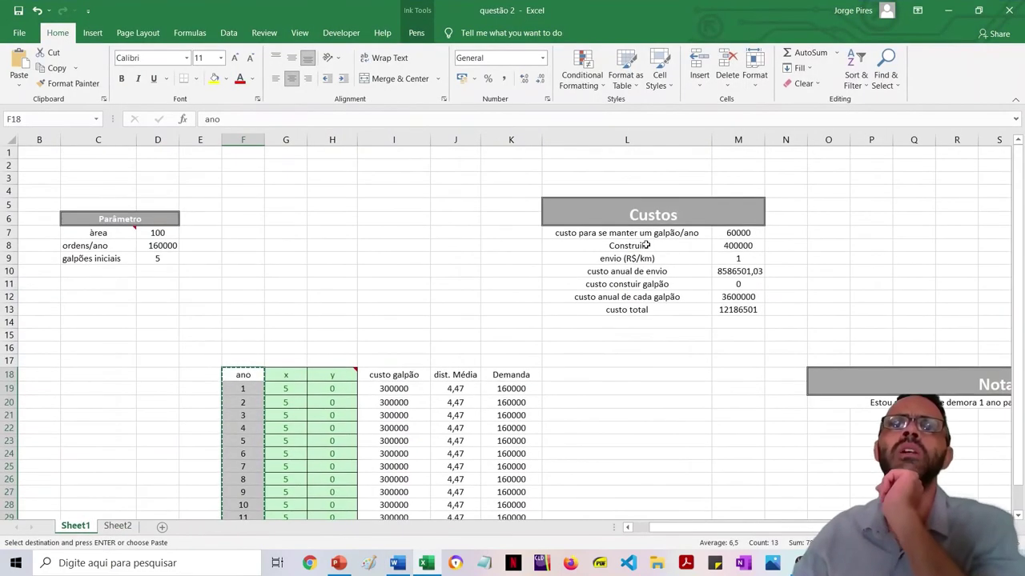
pyautogui.click(641, 233)
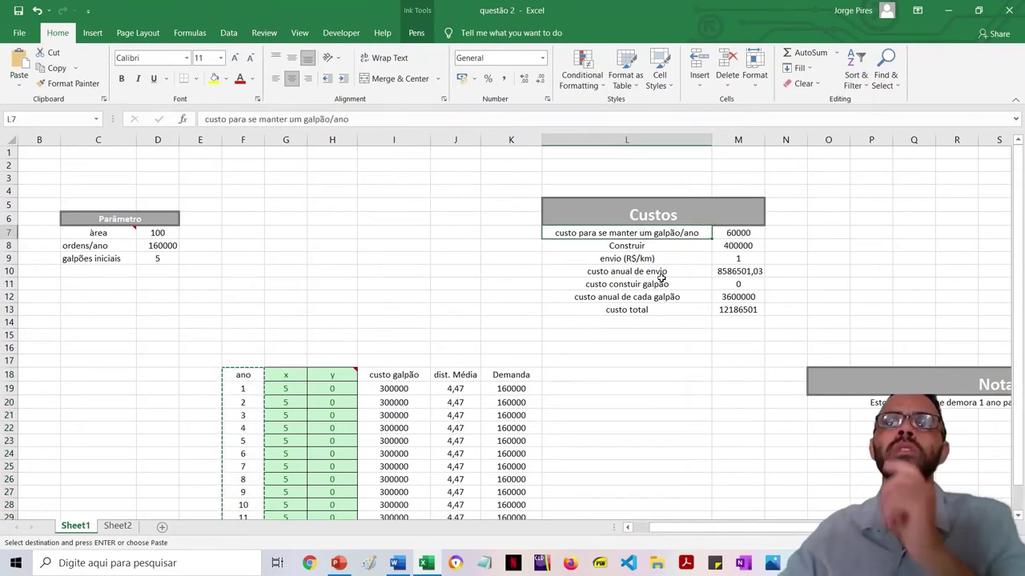
pyautogui.hotkey('shift', 'Right')
pyautogui.hotkey('shift', 'Down')
pyautogui.hotkey('shift', 'Down')
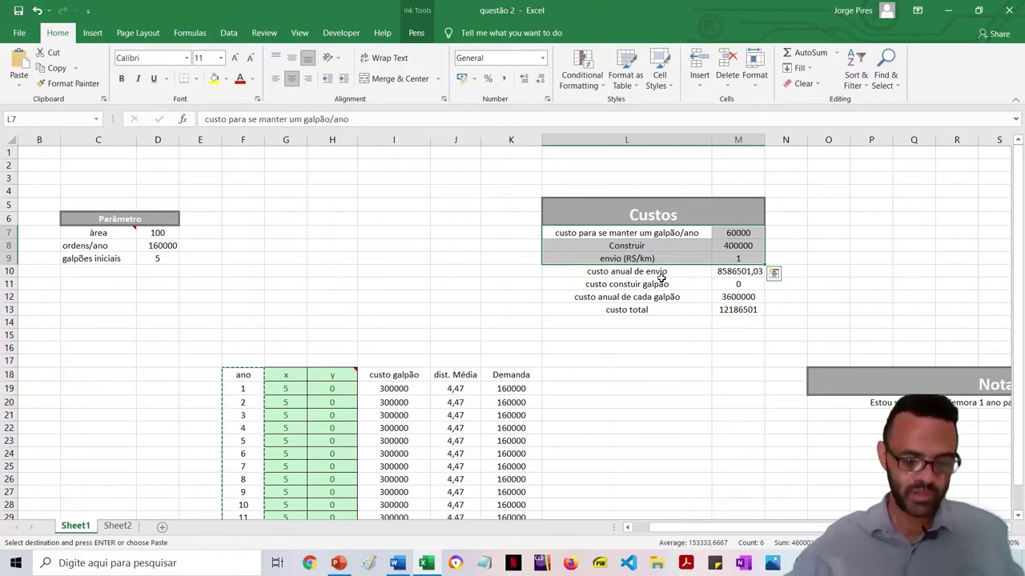
pyautogui.hotkey('ctrl', 'c')
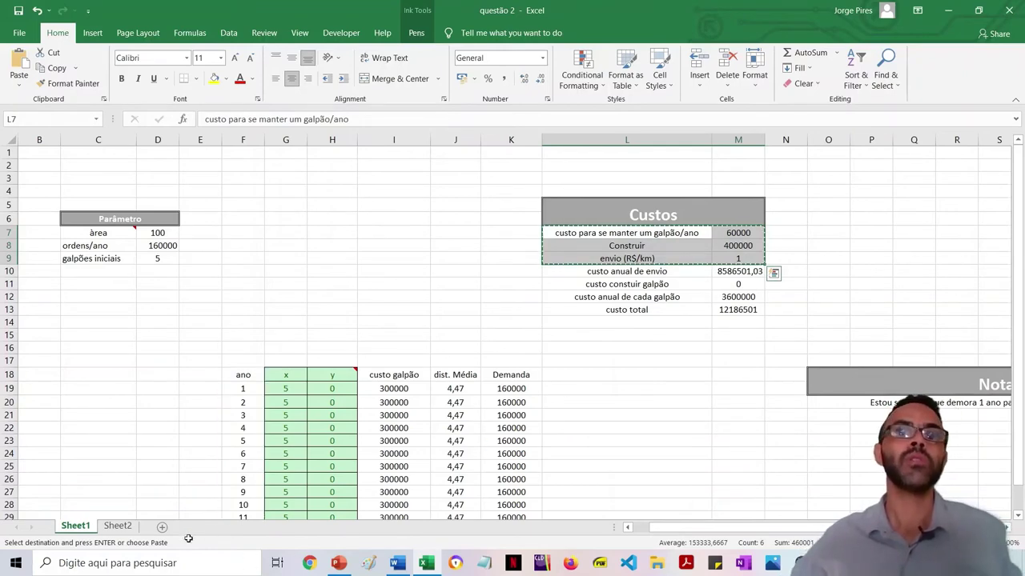
pyautogui.click(120, 526)
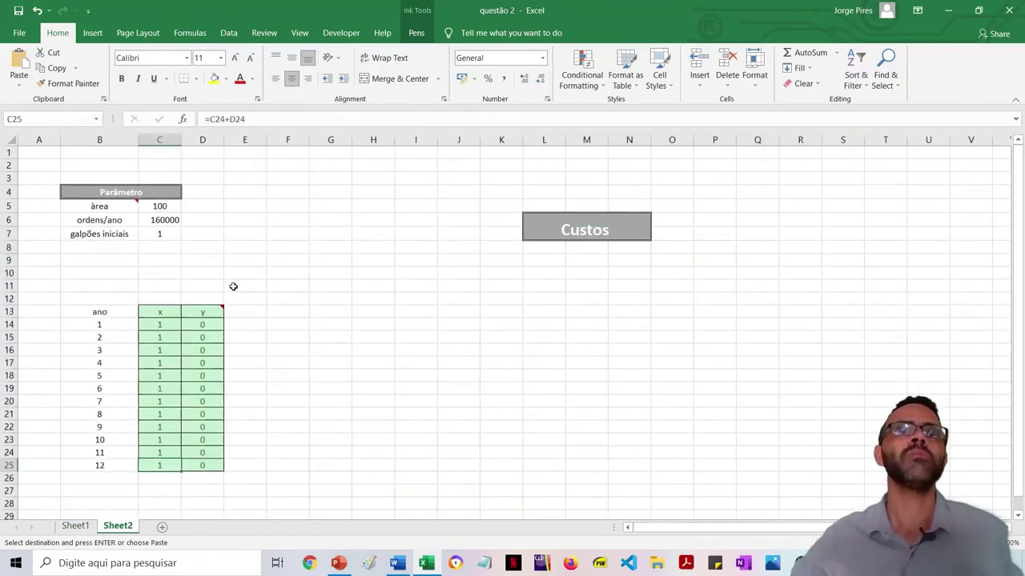
pyautogui.click(553, 250)
pyautogui.hotkey('ctrl', 'v')
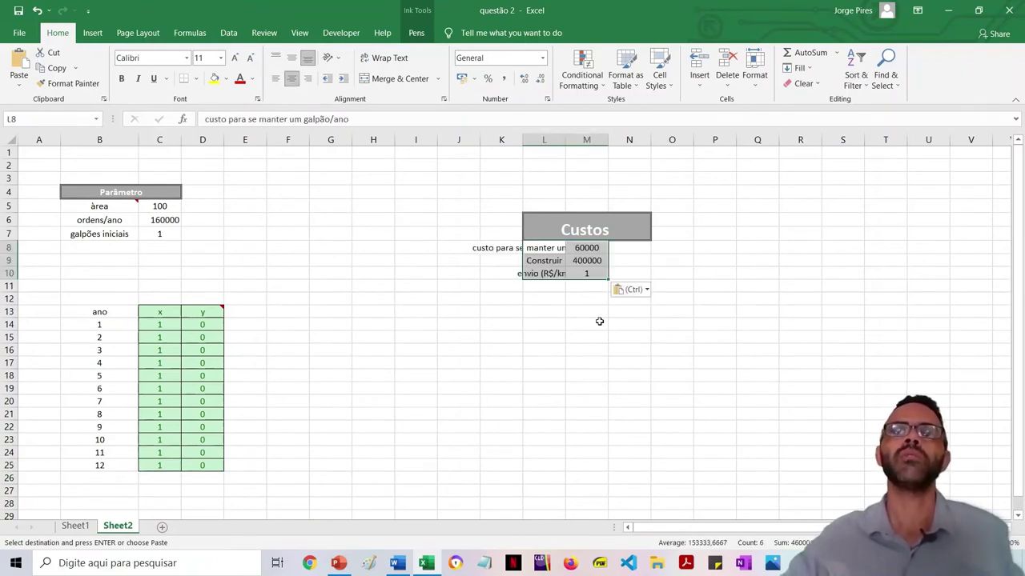
# Undo and repeat the paste of the cost rows at L8, and widen column L to fit the labels.
pyautogui.press('ctrl')
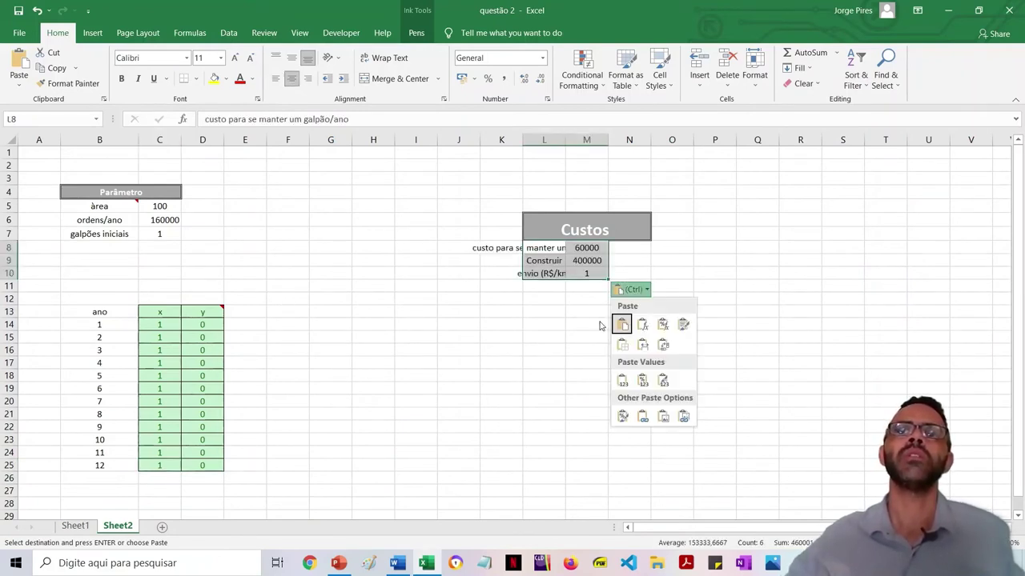
pyautogui.click(727, 263)
pyautogui.hotkey('ctrl', 'z')
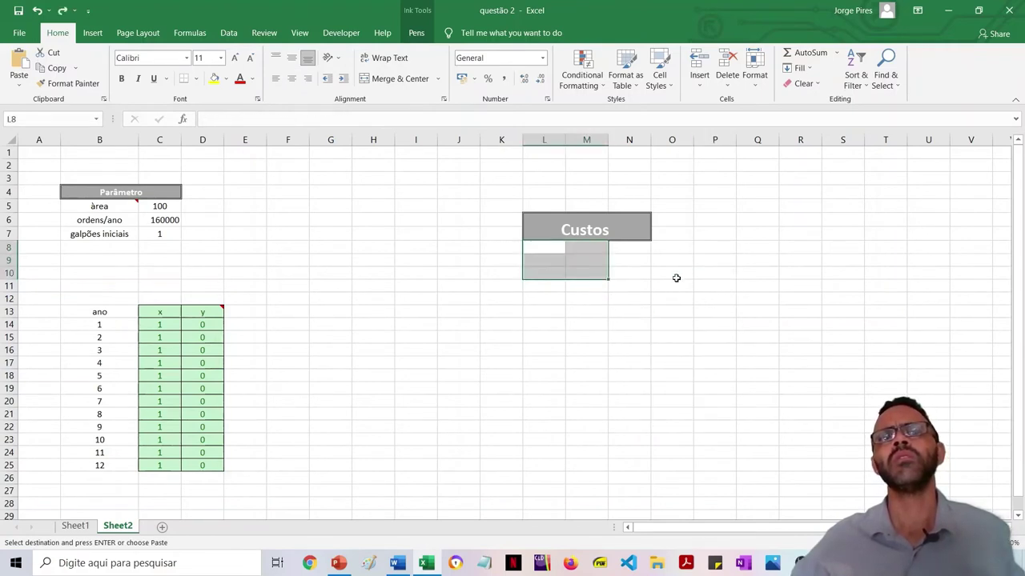
pyautogui.hotkey('ctrl', 'v')
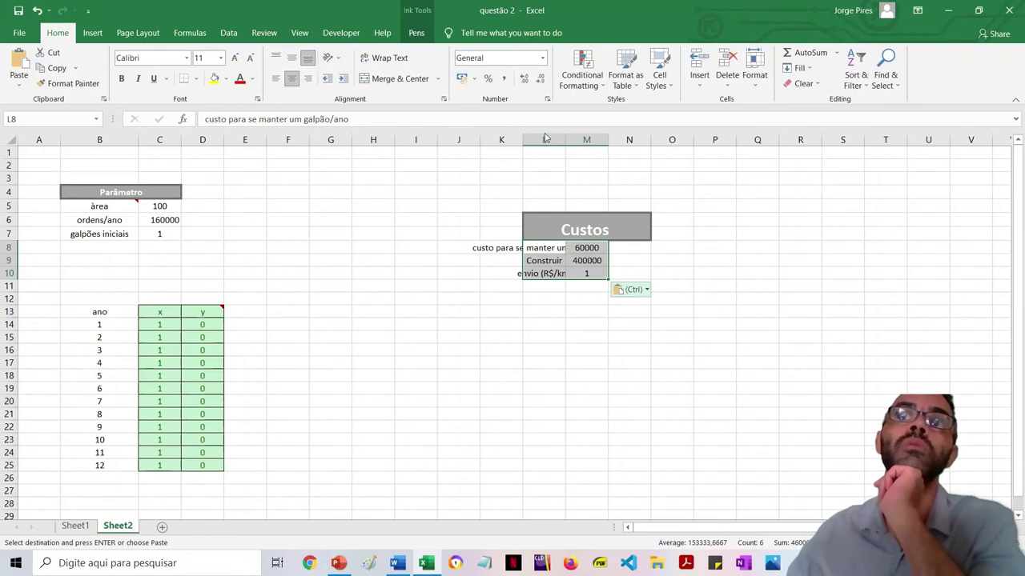
pyautogui.click(588, 325)
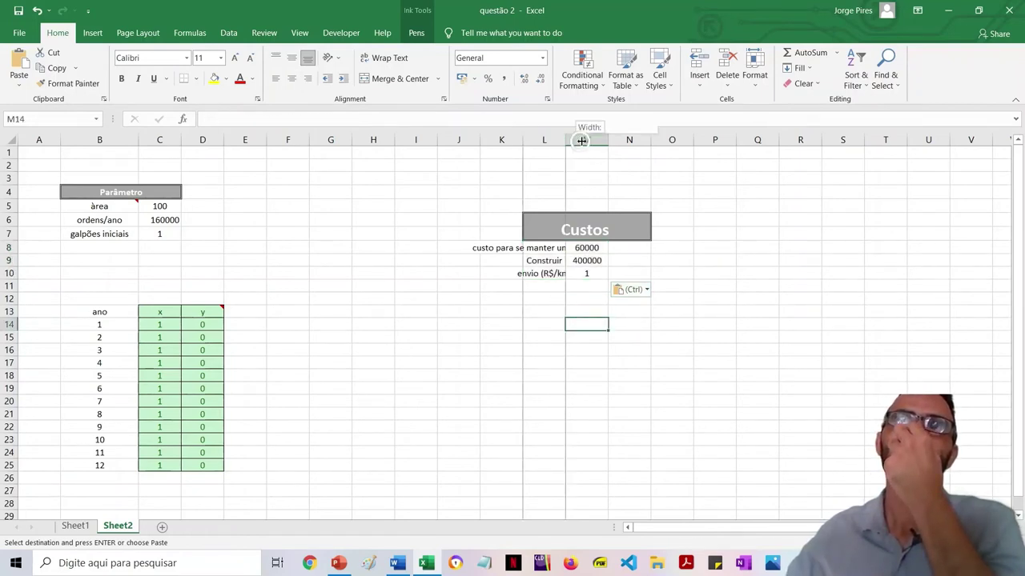
pyautogui.moveTo(591, 146); pyautogui.dragTo(692, 142)
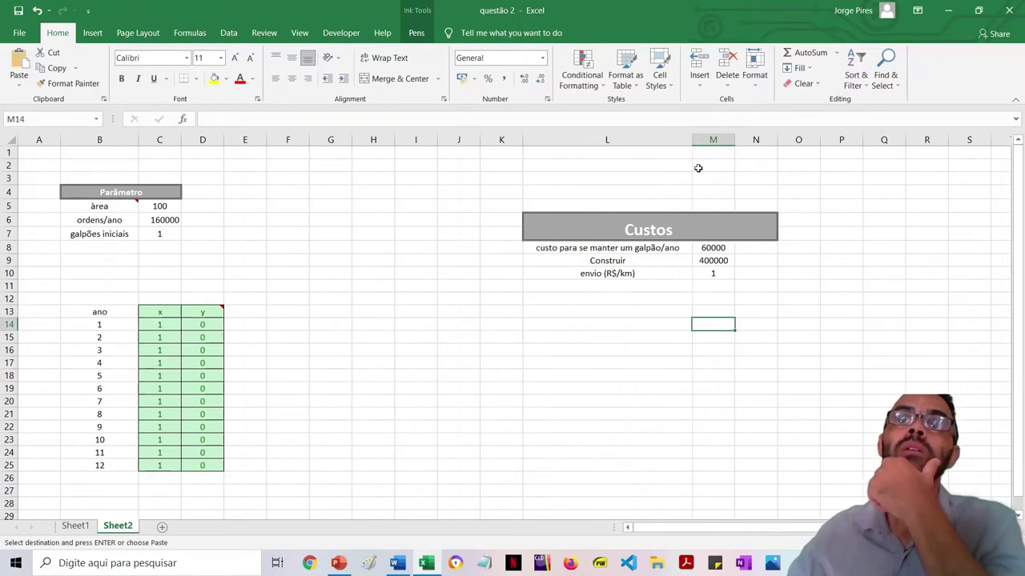
# Review the copied cost parameters and their values in L8:M10 of Sheet2.
pyautogui.click(668, 249)
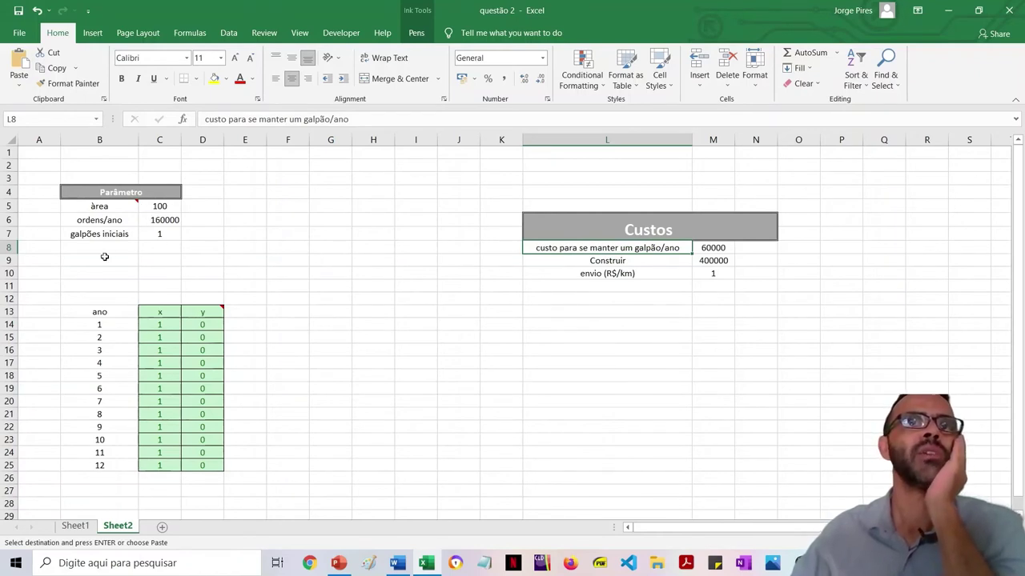
pyautogui.click(654, 260)
pyautogui.press('Up')
pyautogui.click(712, 245)
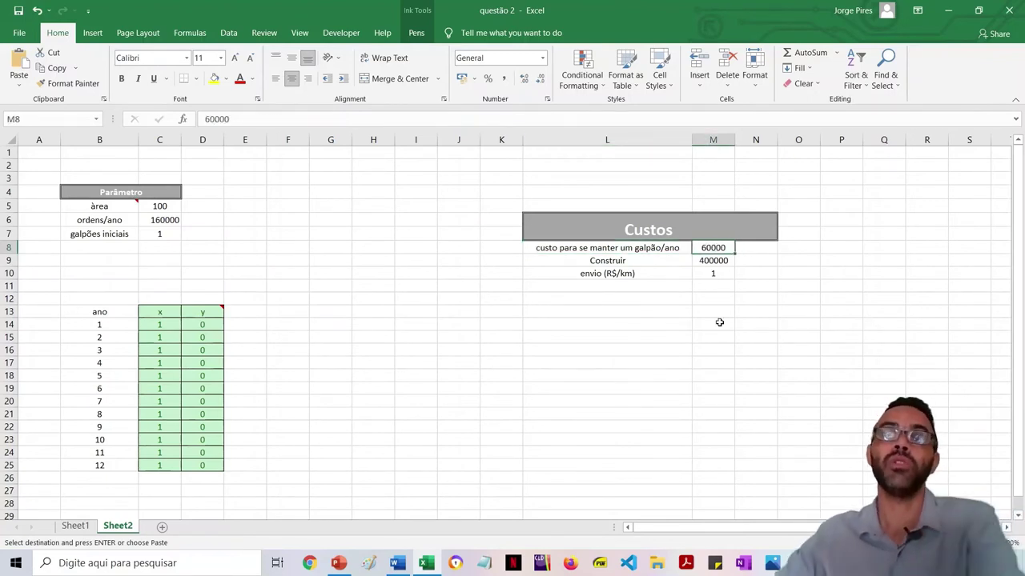
pyautogui.press('Down')
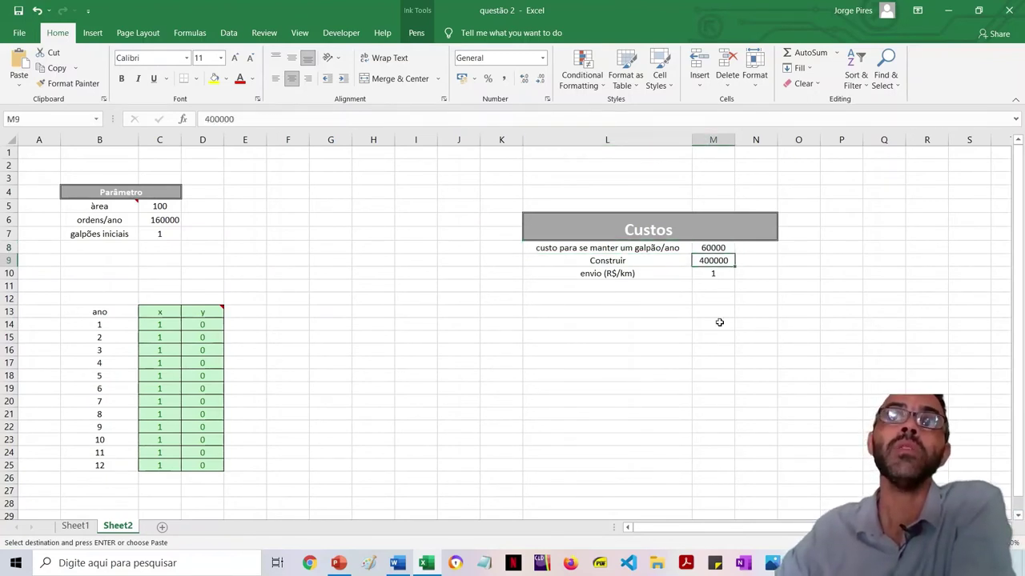
pyautogui.press('Down')
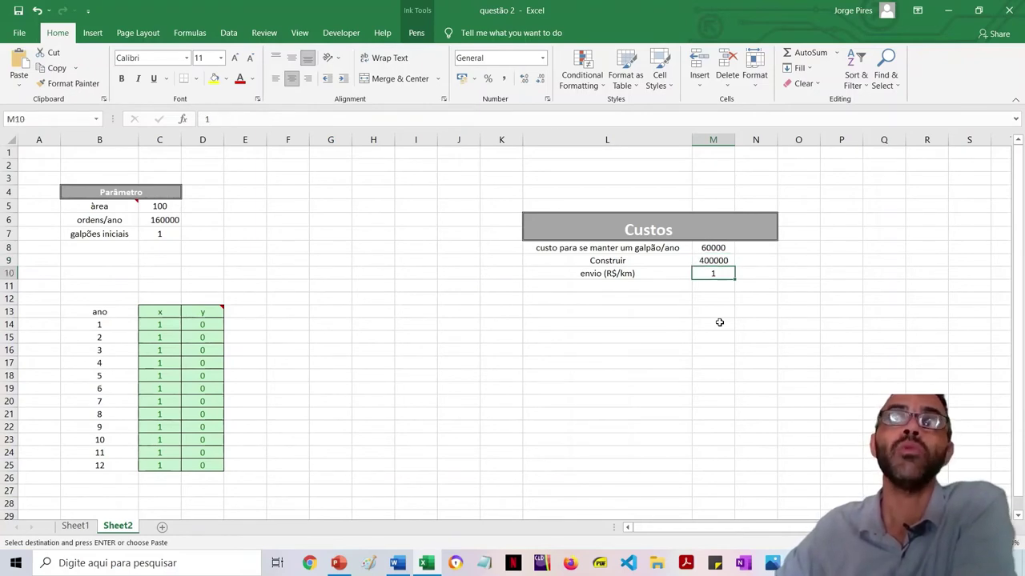
pyautogui.press('Down')
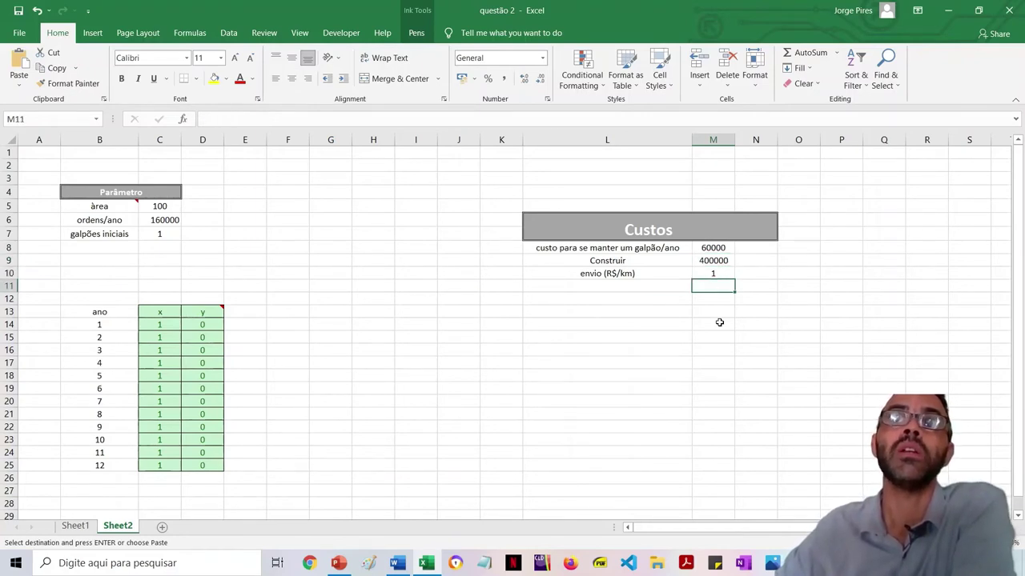
pyautogui.press('Left')
pyautogui.press('Down')
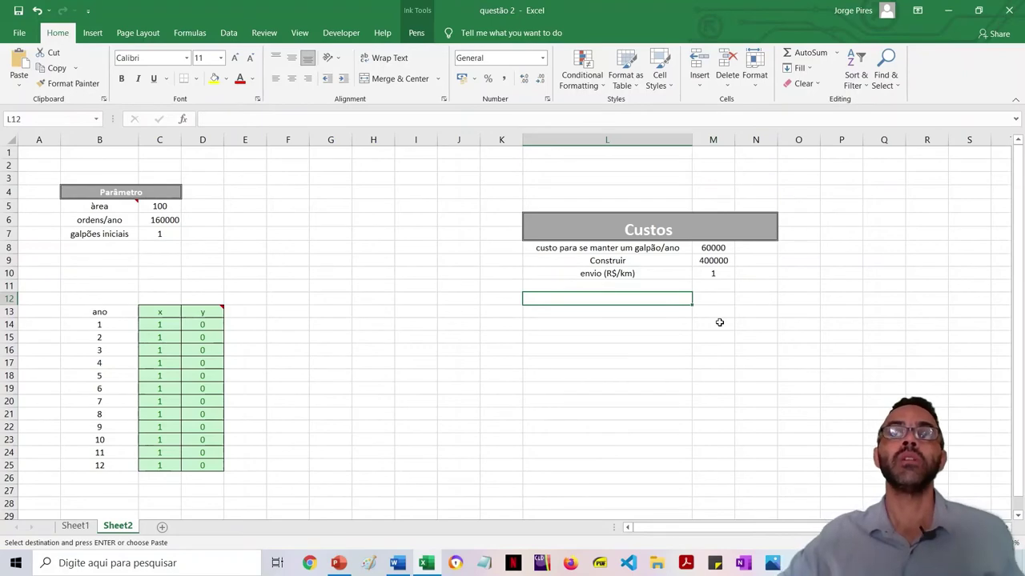
pyautogui.hotkey('alt', 'Tab')
pyautogui.hotkey('alt', 'Tab')
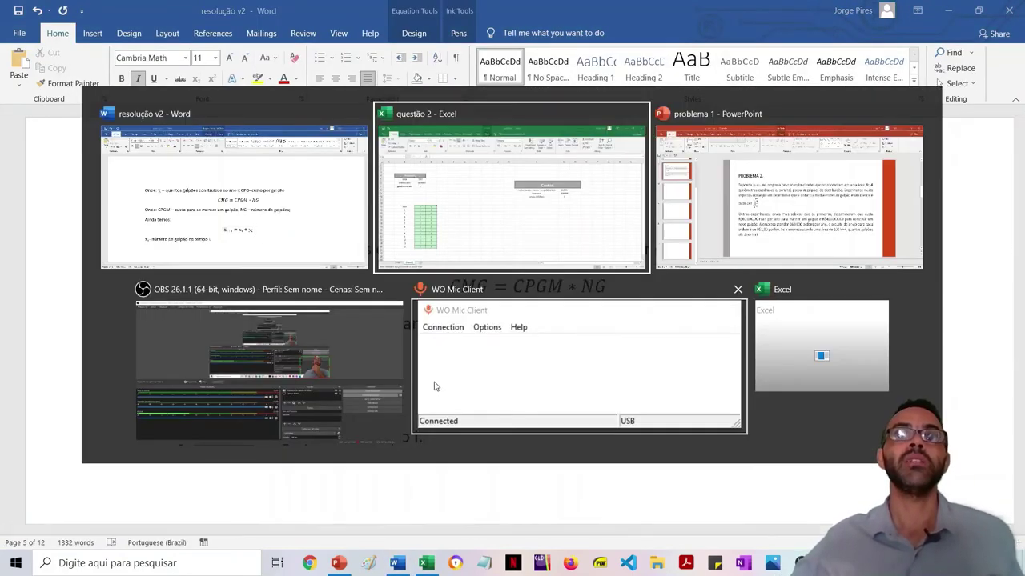
# Try to copy the calculated cost rows L10:M13 from Sheet1 into Sheet2 starting at L14.
pyautogui.hotkey('ctrl', 'pageup')
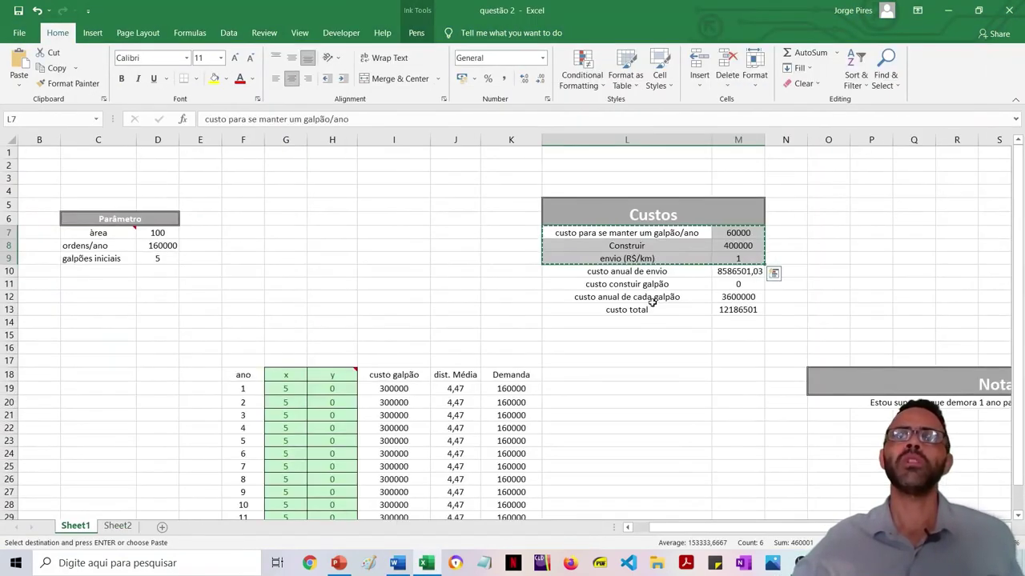
pyautogui.press('Up')
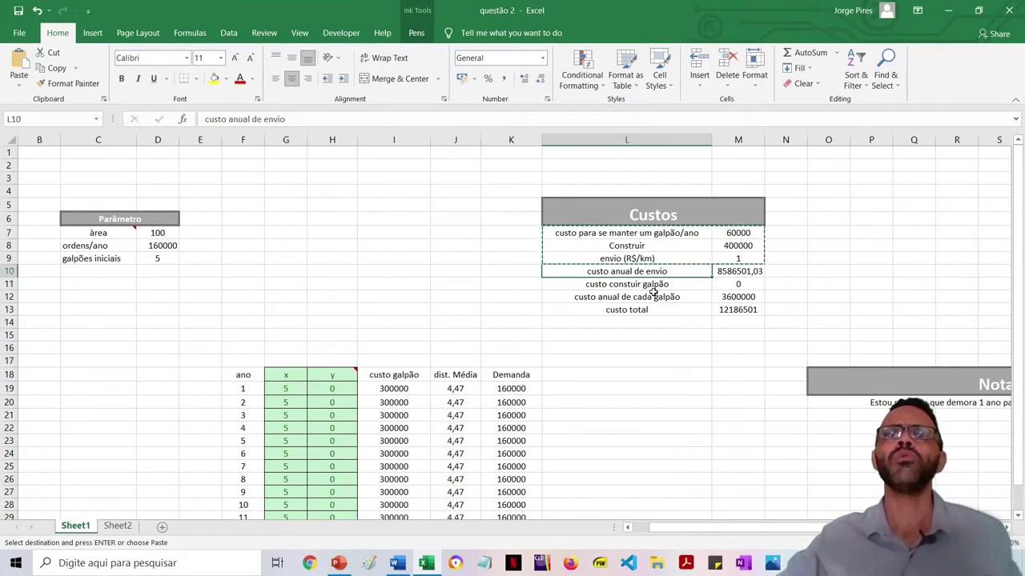
pyautogui.hotkey('shift', 'Right')
pyautogui.hotkey('shift', 'Down')
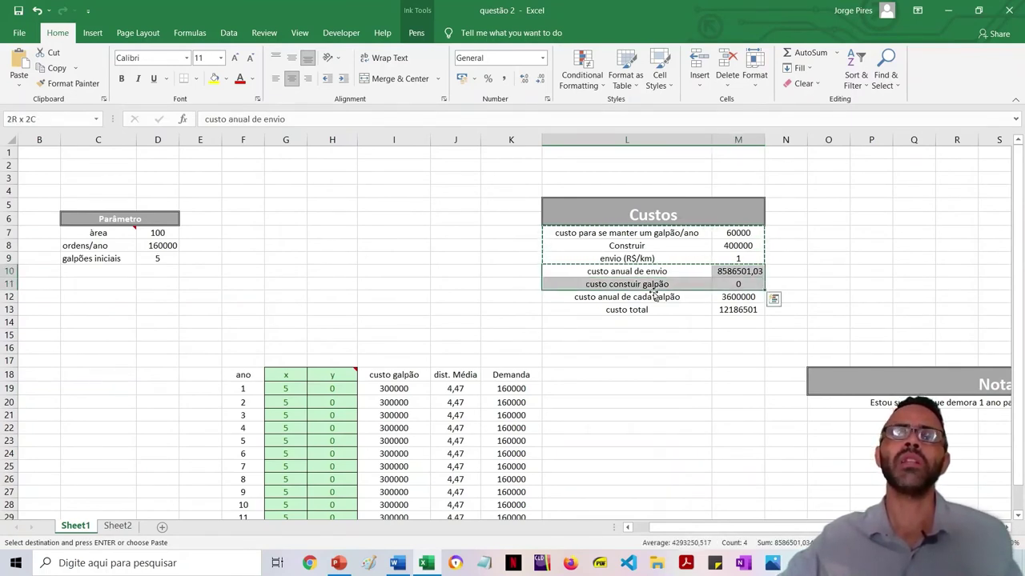
pyautogui.hotkey('shift', 'Down')
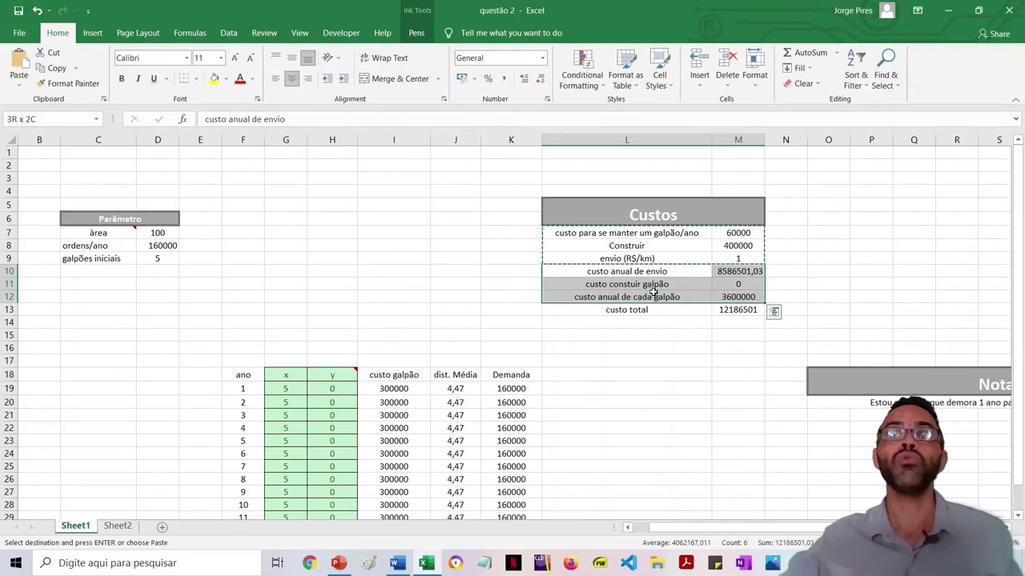
pyautogui.hotkey('shift', 'Down')
pyautogui.hotkey('ctrl', 'c')
pyautogui.click(117, 525)
pyautogui.click(587, 325)
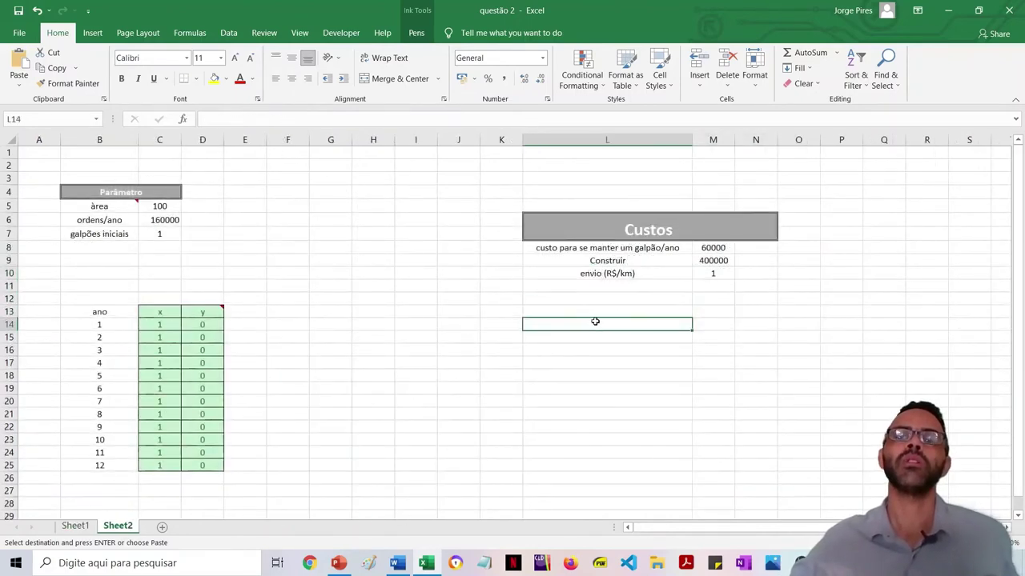
pyautogui.write('v')
# Delete the stray letter v from L14 on Sheet2.
pyautogui.click(629, 363)
pyautogui.click(600, 334)
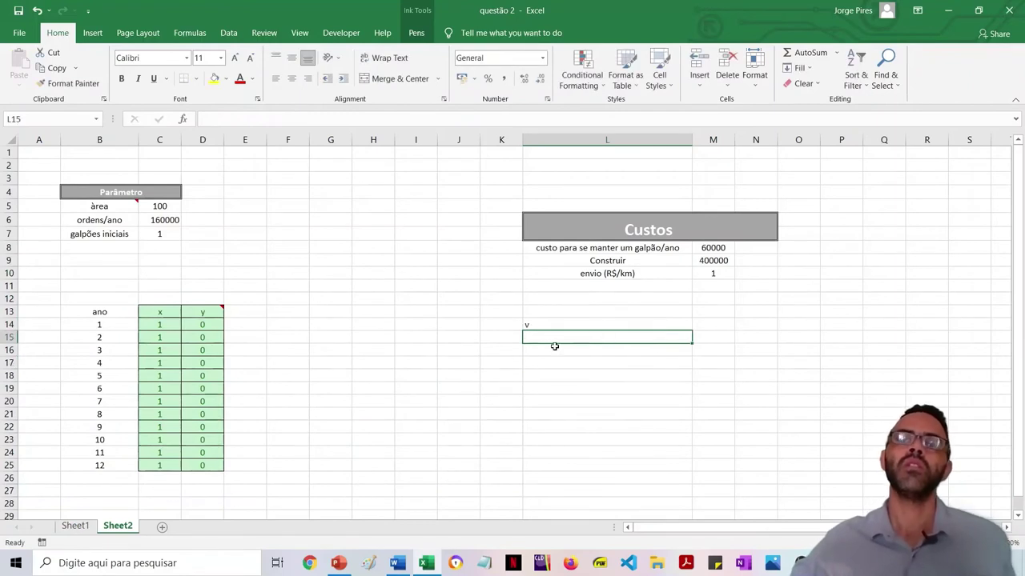
pyautogui.press('Up')
pyautogui.press('Delete')
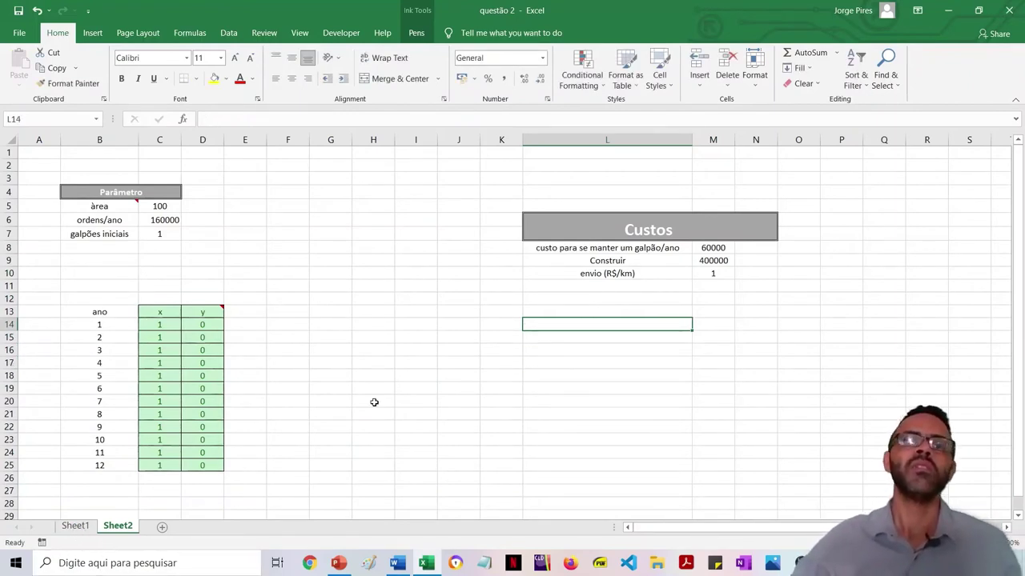
# Copy the rows from custo anual de envio to custo total, L10:M13, from Sheet1 into Sheet2 at L14.
pyautogui.click(80, 528)
pyautogui.click(606, 277)
pyautogui.hotkey('shift', 'Right')
pyautogui.hotkey('shift', 'Down')
pyautogui.hotkey('shift', 'Down')
pyautogui.hotkey('shift', 'Down')
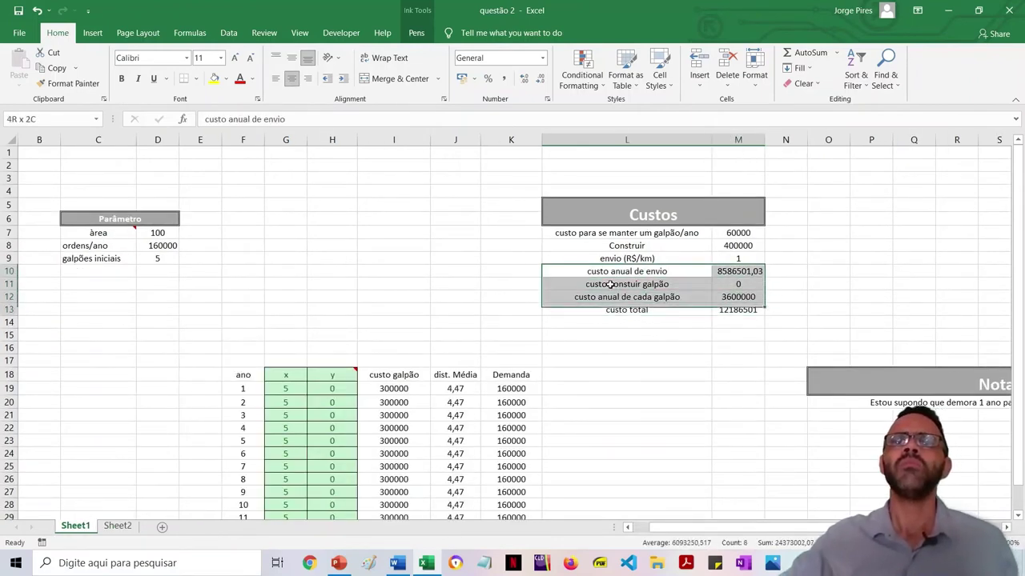
pyautogui.hotkey('ctrl', 'c')
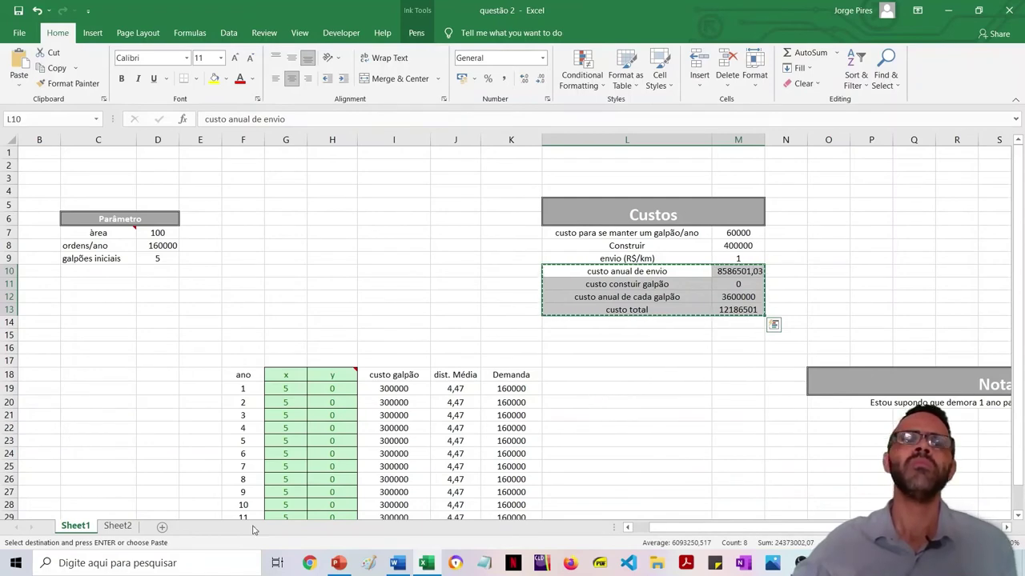
pyautogui.click(117, 526)
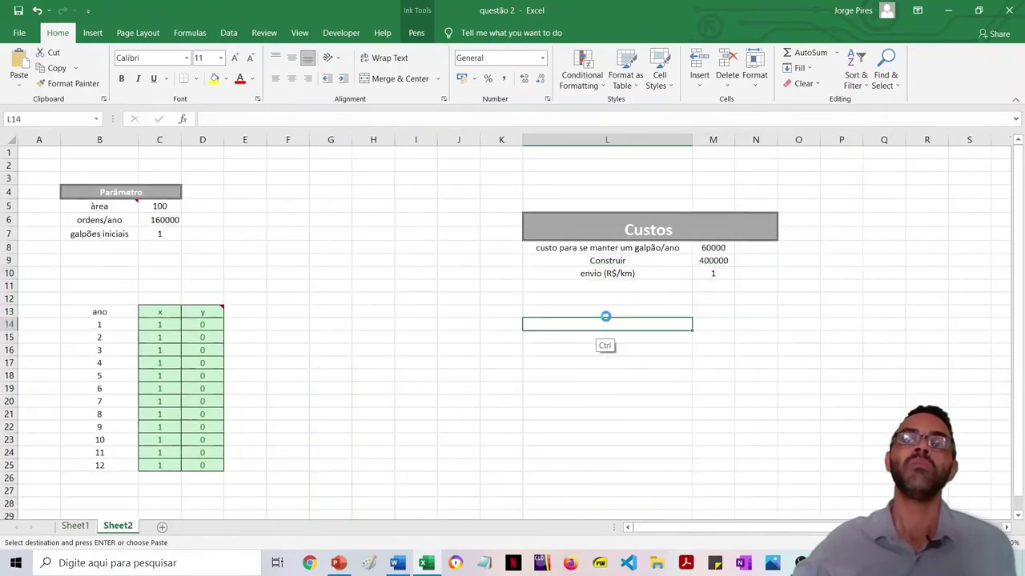
pyautogui.hotkey('ctrl', 'v')
# Clear the pasted formulas from M14 through M17, keeping the cost labels in column L.
pyautogui.click(720, 326)
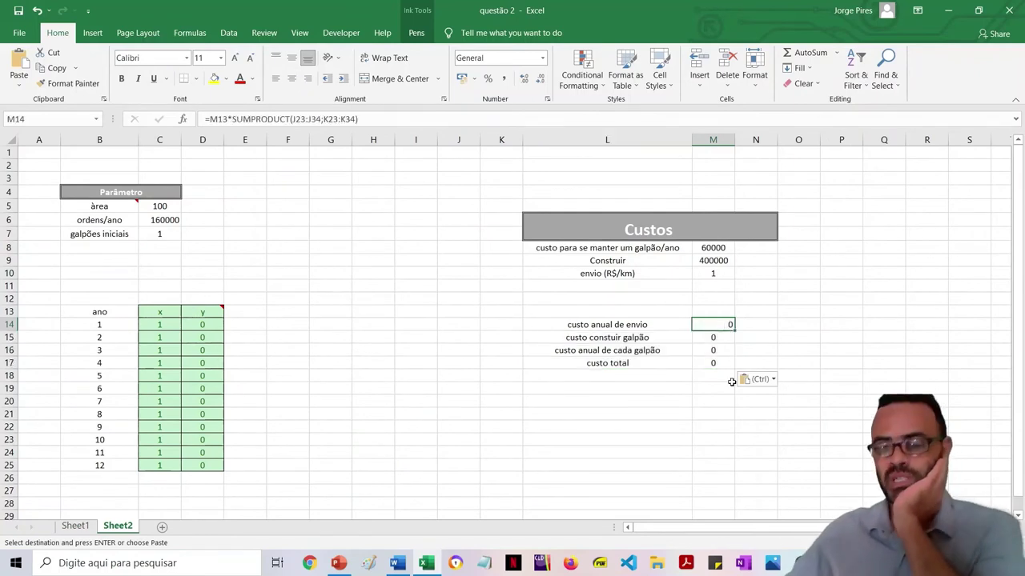
pyautogui.press('Delete')
pyautogui.press('Down')
pyautogui.press('Delete')
pyautogui.press('Down')
pyautogui.press('Delete')
pyautogui.press('Down')
pyautogui.press('Delete')
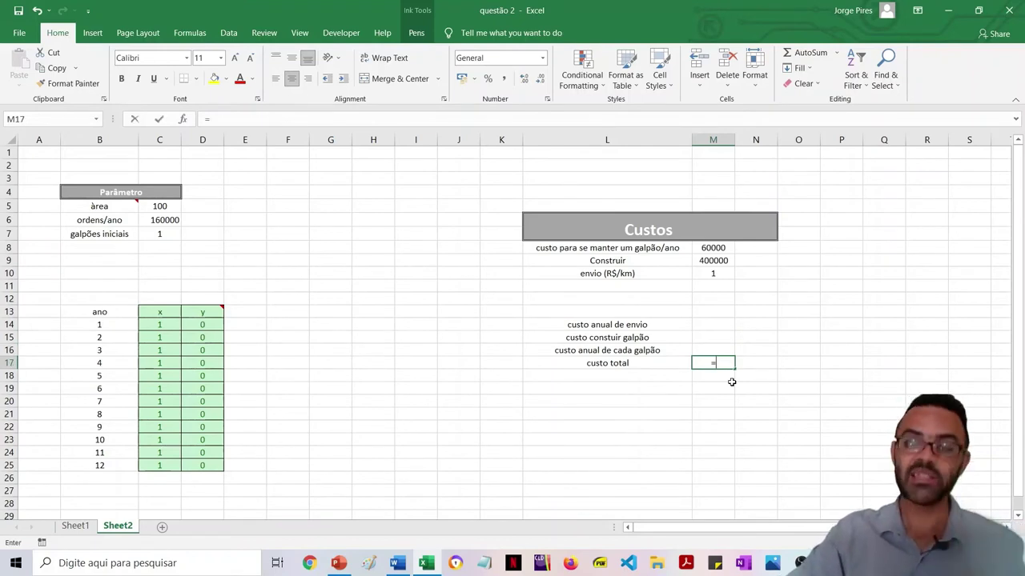
# Enter =SUM(M14:M16) in M17 as the custo total.
pyautogui.write('=si')
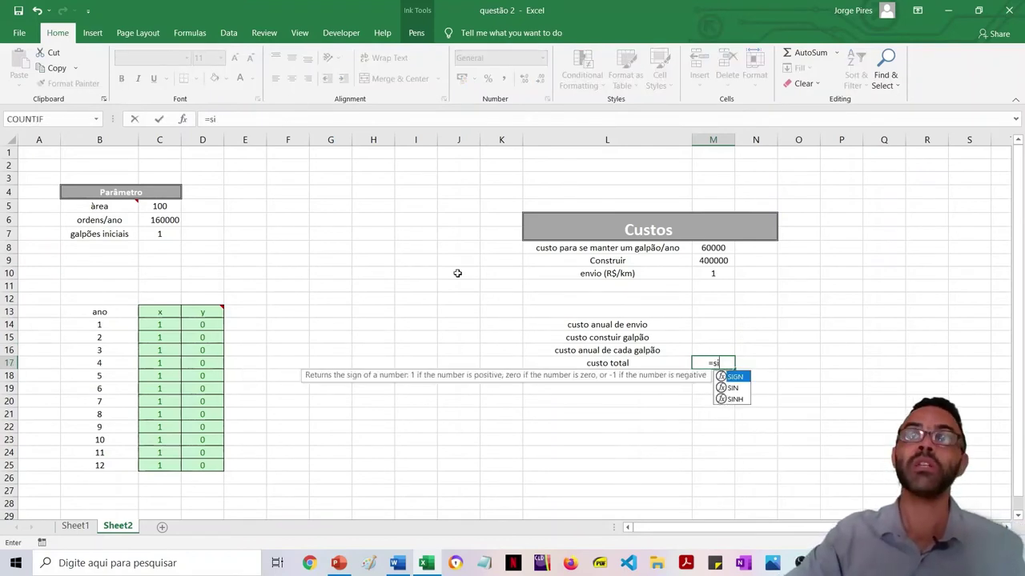
pyautogui.press('BackSpace')
pyautogui.write('u')
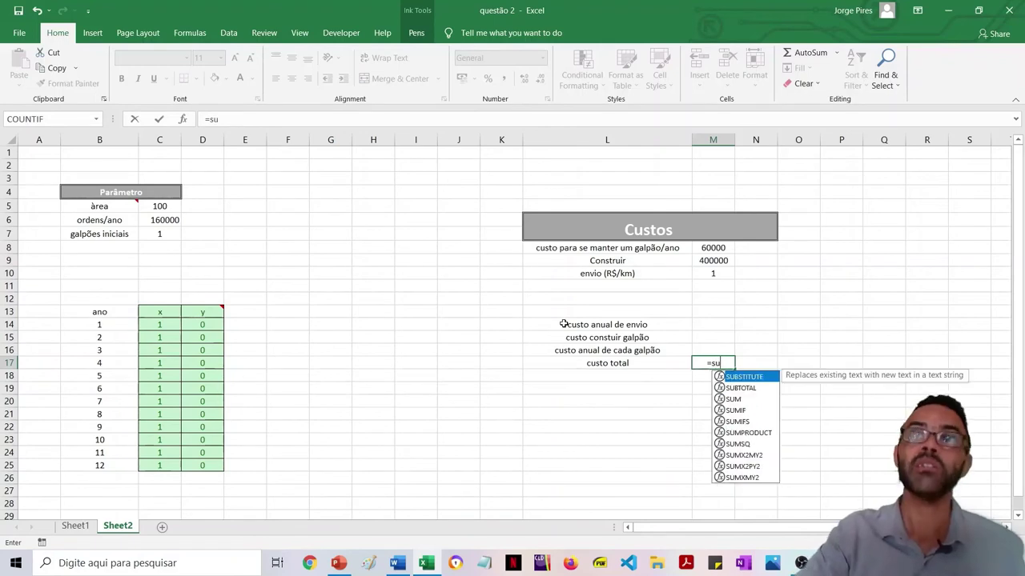
pyautogui.doubleClick(733, 398)
pyautogui.moveTo(710, 324); pyautogui.dragTo(715, 350)
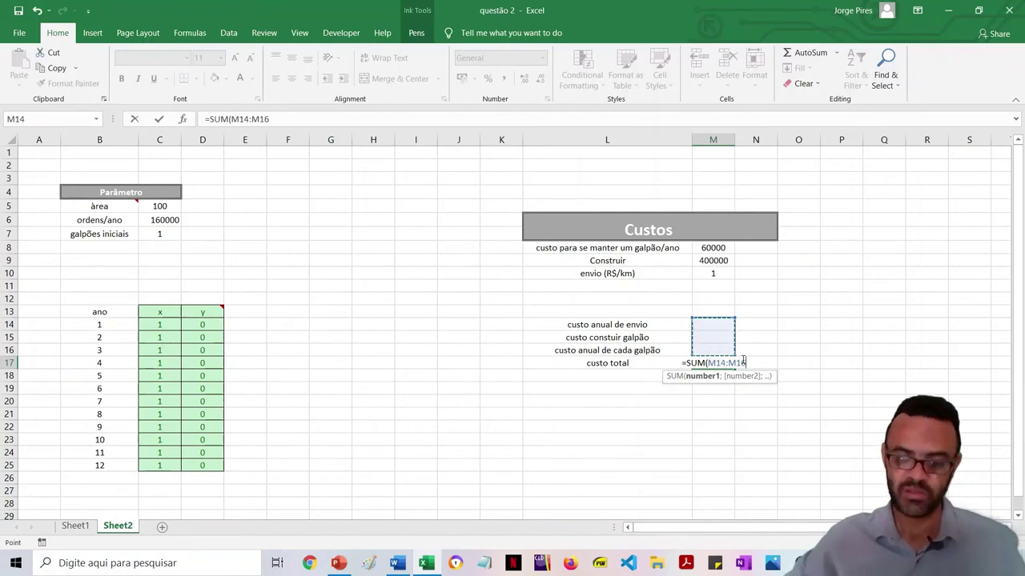
pyautogui.press('Return')
pyautogui.press('Up')
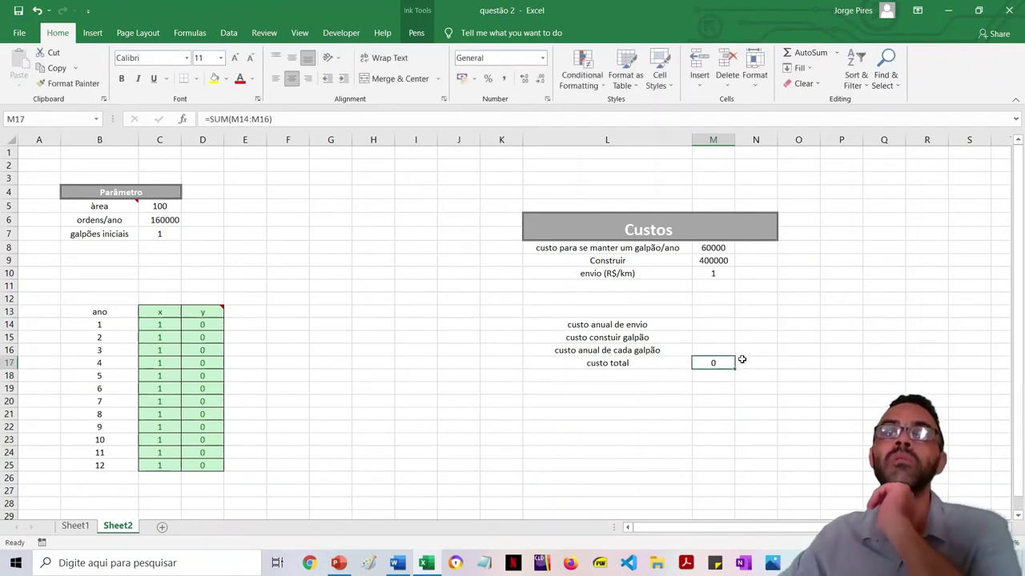
# Check which cells the custo total formula in M17 adds up.
pyautogui.press('Down')
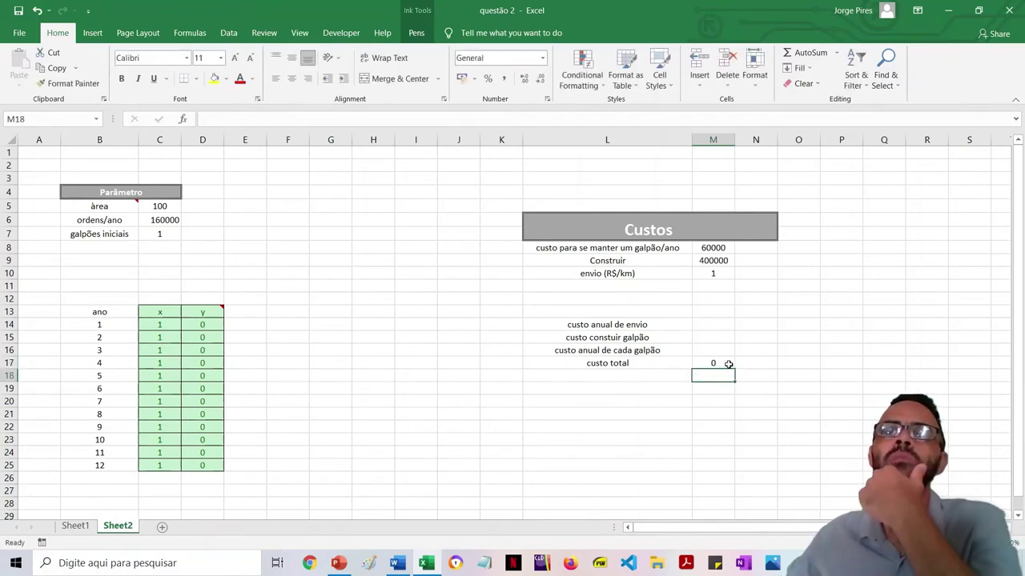
pyautogui.doubleClick(725, 364)
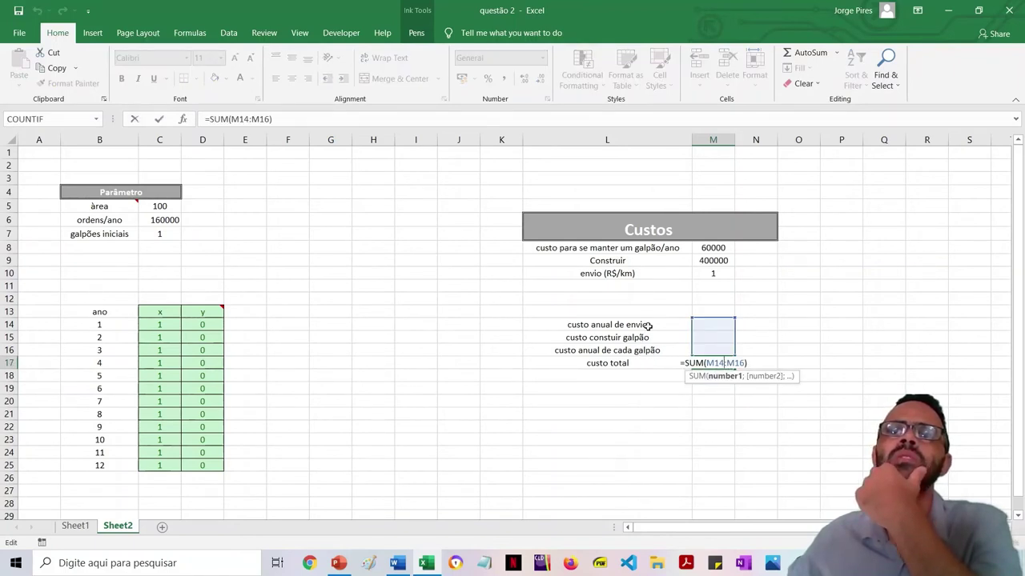
pyautogui.press('Return')
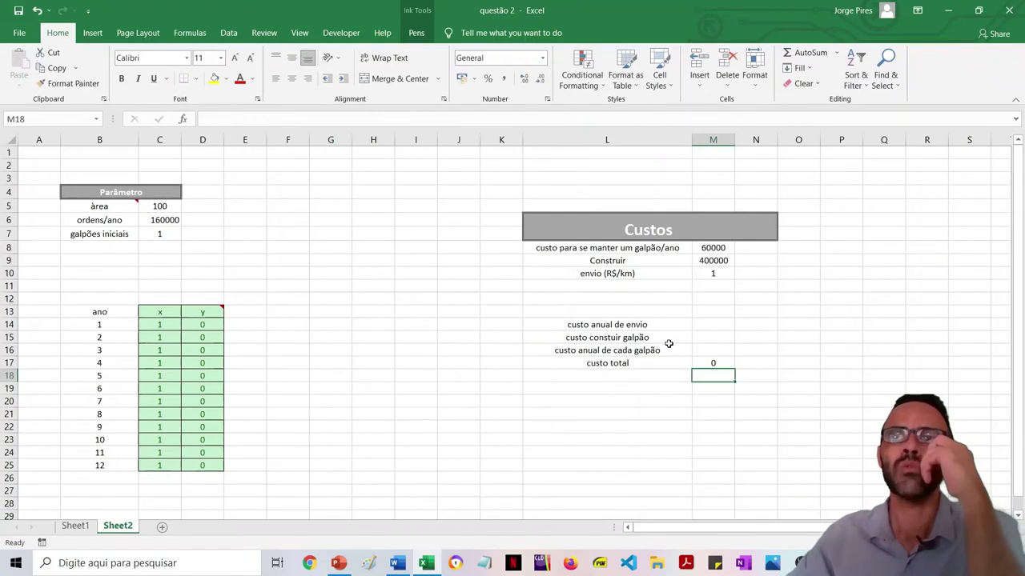
# Enter a test value of 1 for custo anual de envio in M14 and remove it again.
pyautogui.press('Up')
pyautogui.press('Up')
pyautogui.press('Up')
pyautogui.press('Up')
pyautogui.write('1')
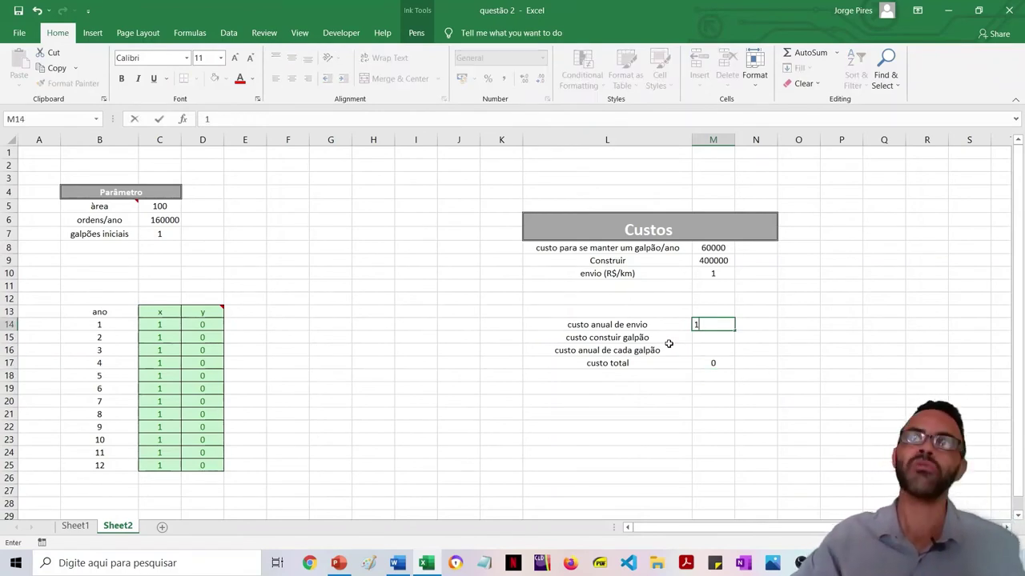
pyautogui.press('Return')
pyautogui.press('Up')
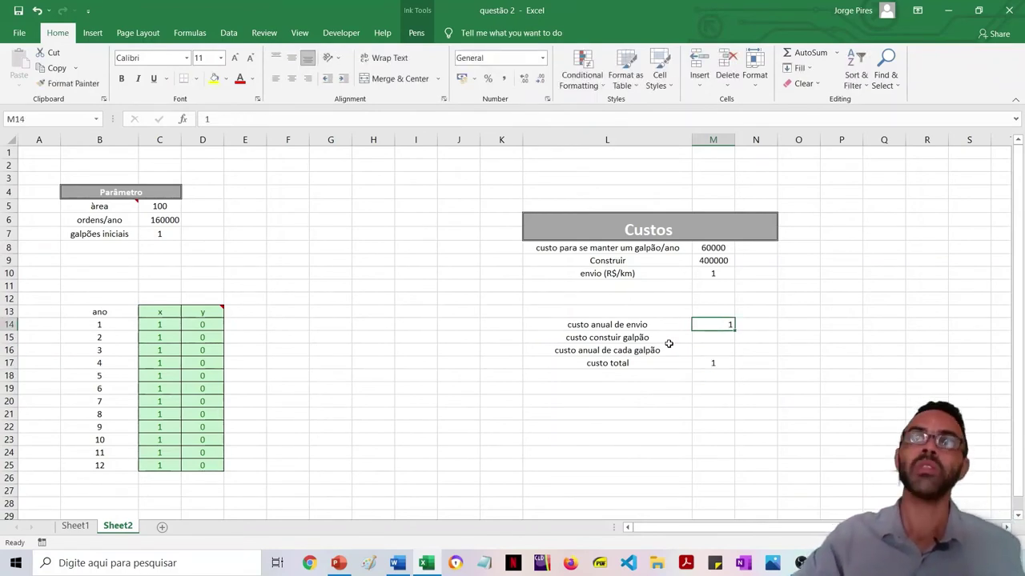
pyautogui.press('Left')
pyautogui.press('Left')
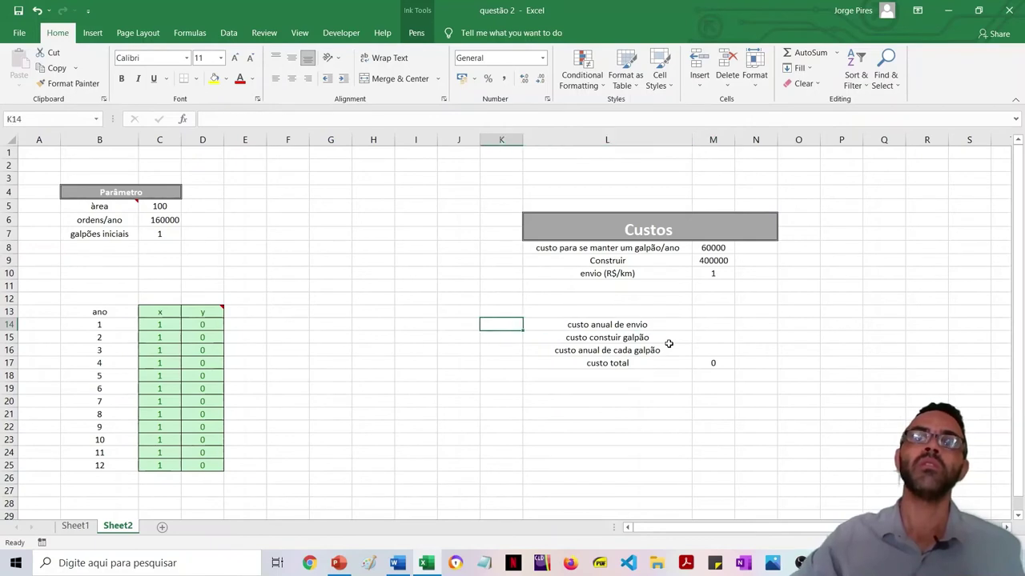
# Enter a test value of 2 for custo constuir galpão in M15 and clear it again.
pyautogui.press('Left')
pyautogui.press('Right')
pyautogui.press('Right')
pyautogui.press('Right')
pyautogui.press('Down')
pyautogui.press('Down')
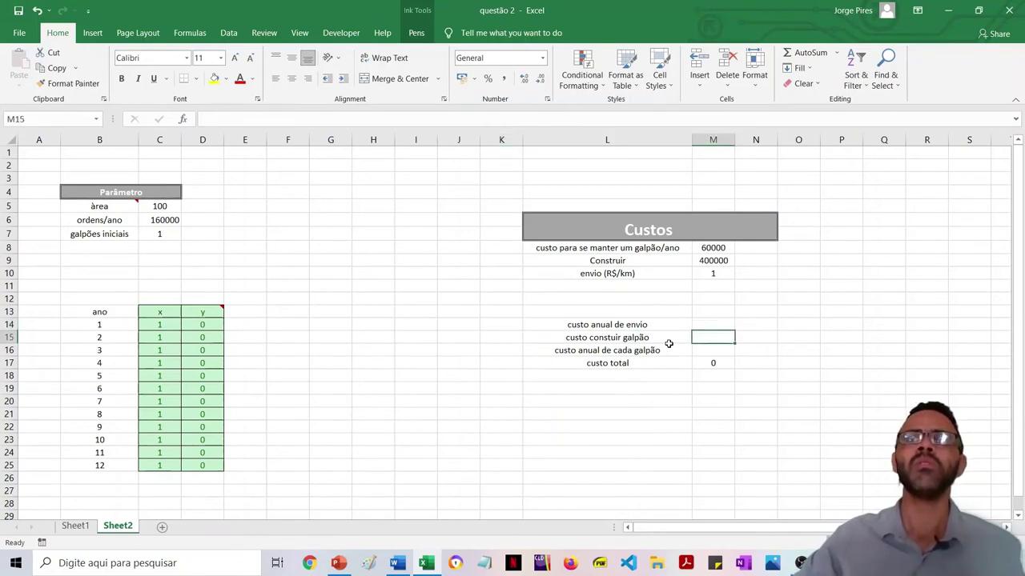
pyautogui.press('Up')
pyautogui.write('2')
pyautogui.press('Return')
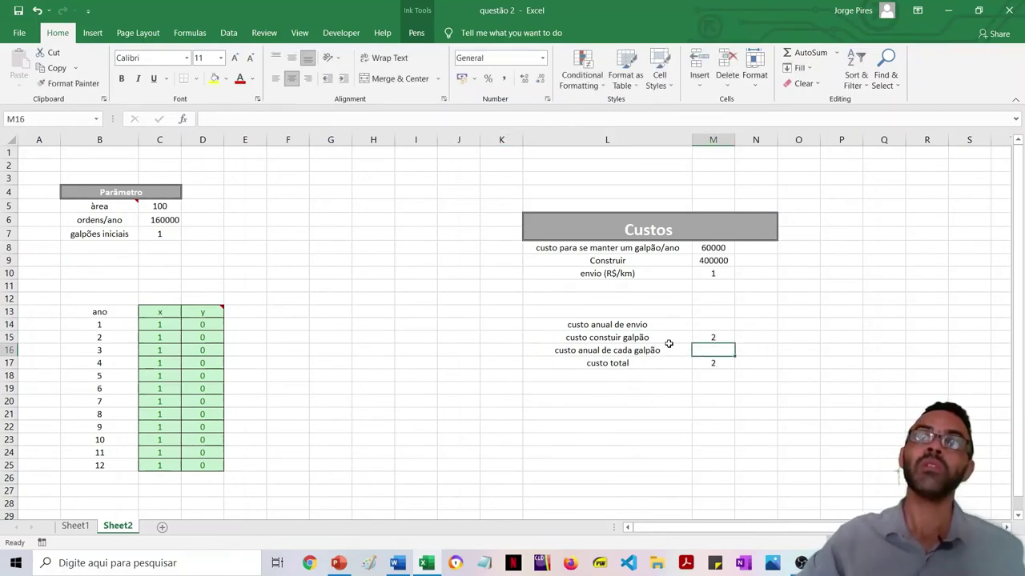
pyautogui.press('Up')
pyautogui.press('Delete')
pyautogui.press('Up')
pyautogui.press('Left')
pyautogui.press('Right')
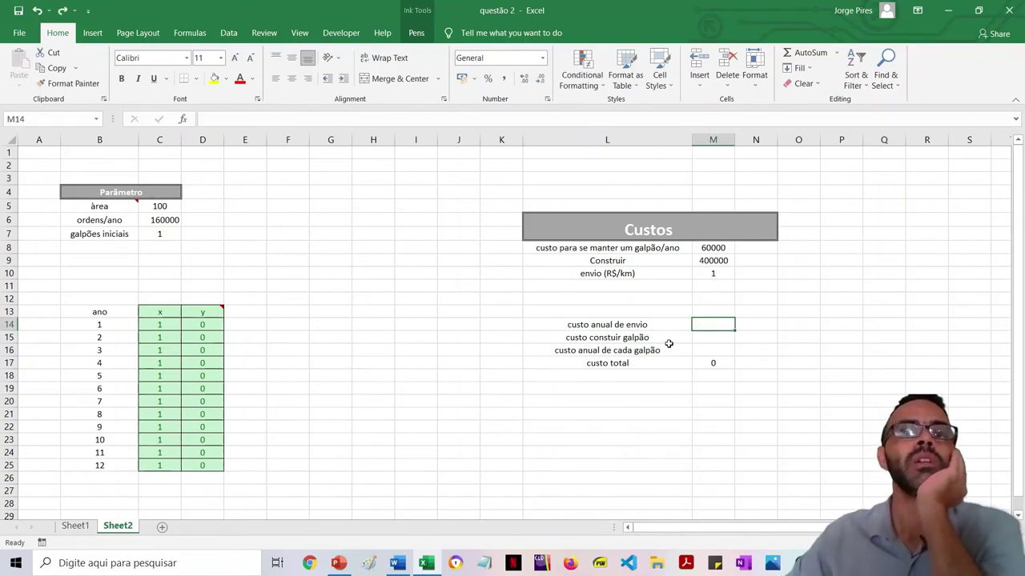
pyautogui.press('Down')
pyautogui.press('Down')
pyautogui.press('Down')
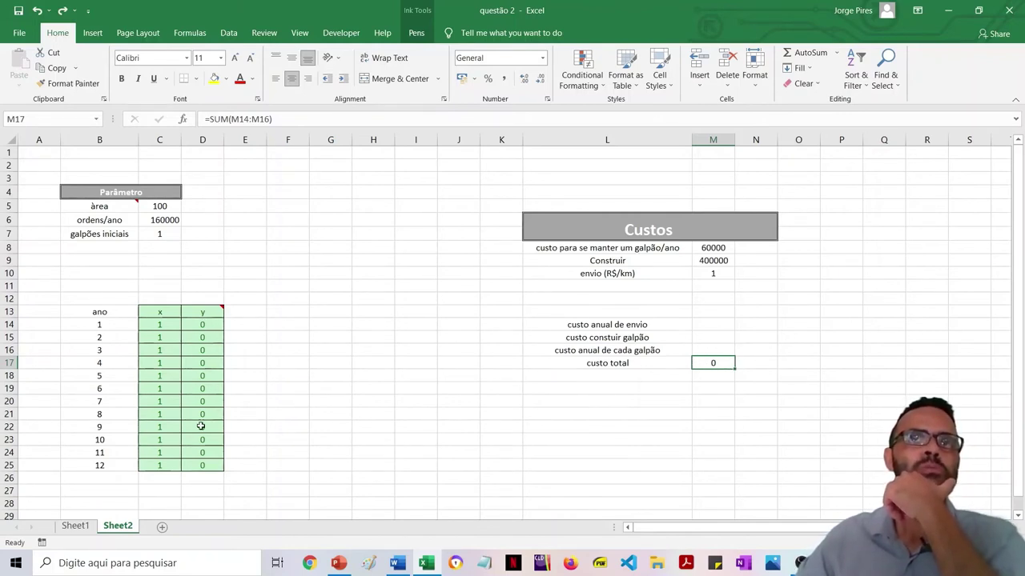
# Examine the x column formulas in C14 and C16 and the y values in D14 through D16.
pyautogui.click(169, 324)
pyautogui.write('=C7')
pyautogui.click(179, 346)
pyautogui.write('=C15+D15')
pyautogui.hotkey('ctrl', 'Return')
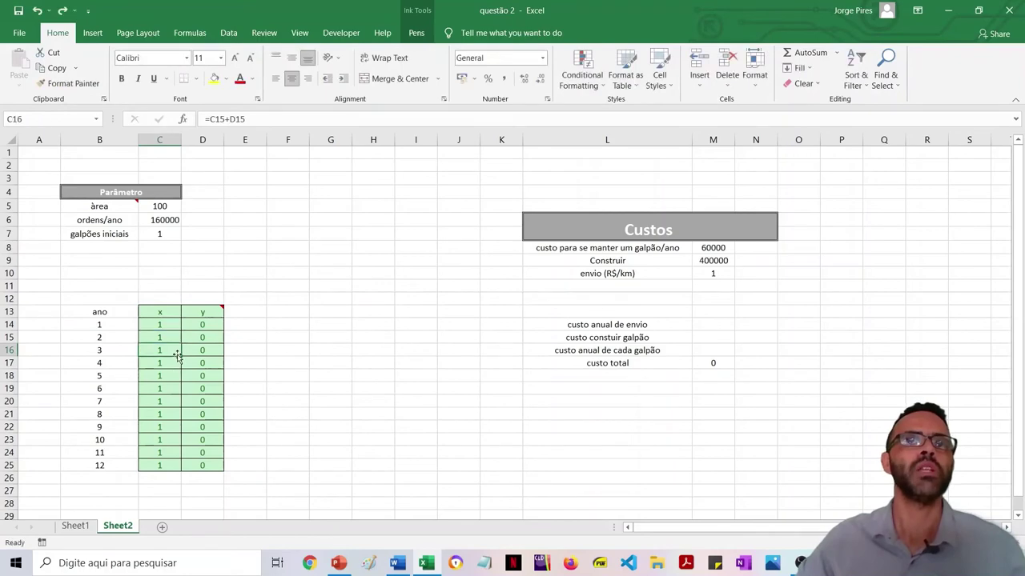
pyautogui.click(208, 351)
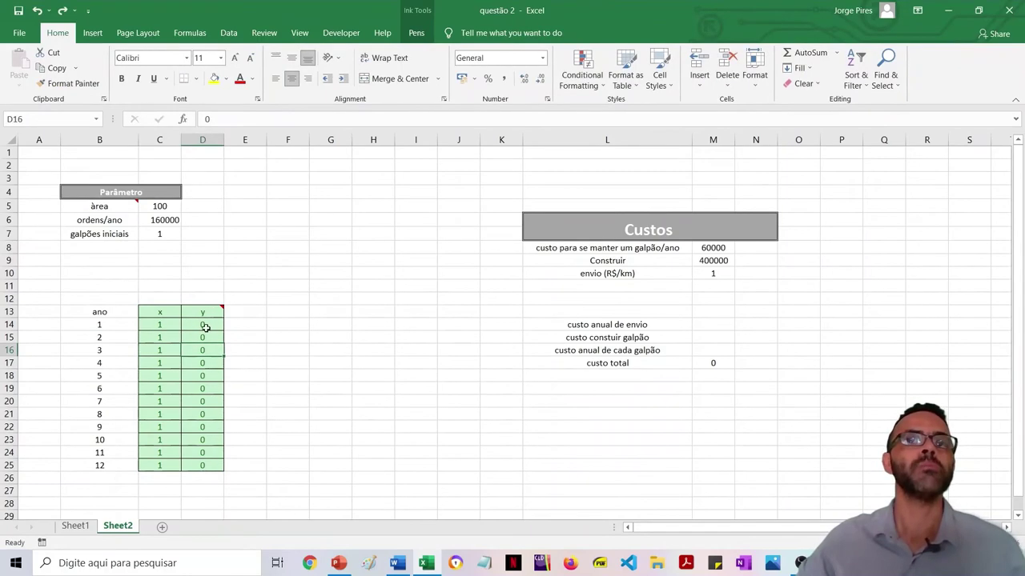
pyautogui.click(205, 337)
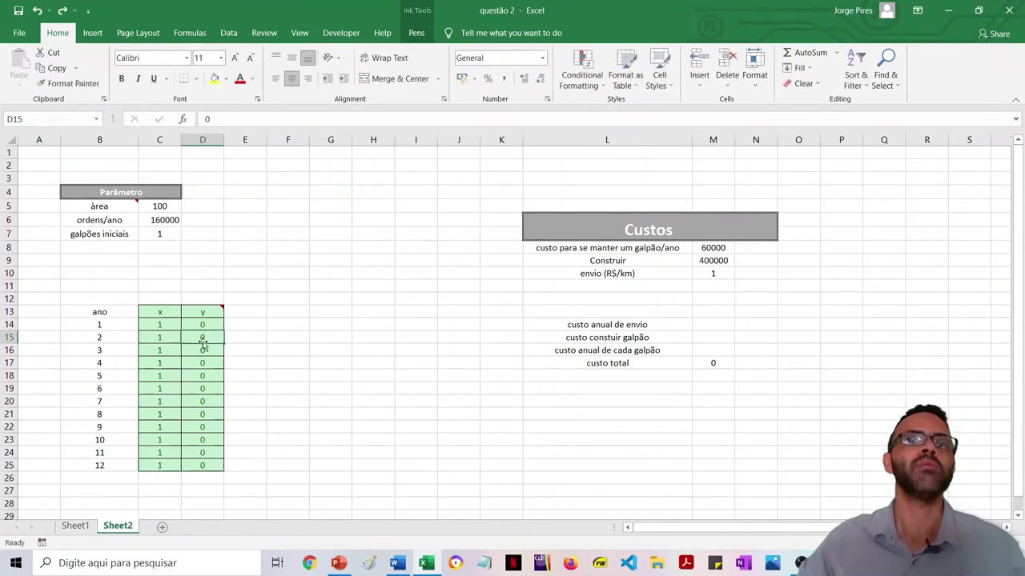
pyautogui.press('Up')
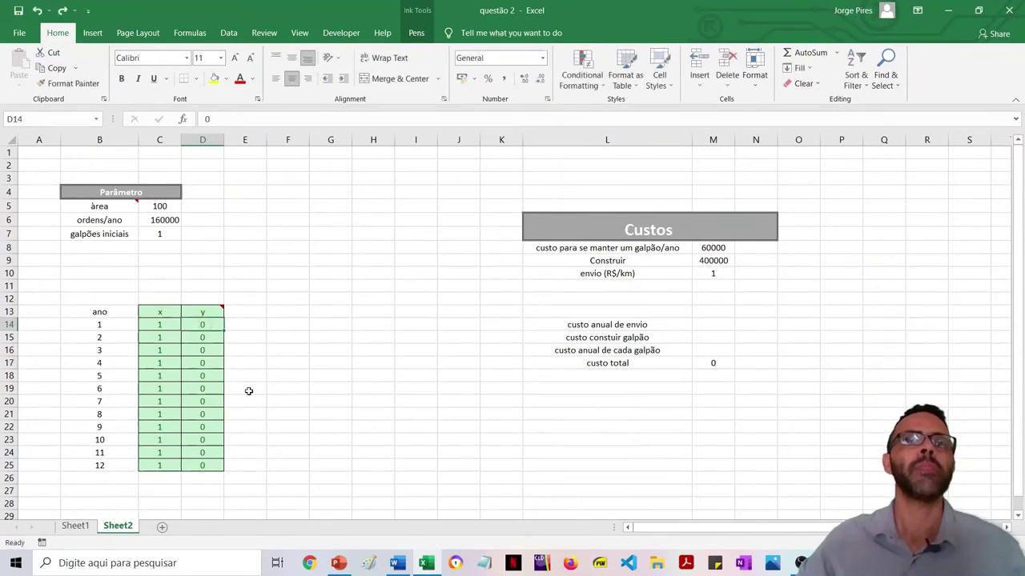
# Apply the Accent6 cell style to the y column, D13:D25.
pyautogui.press('Up')
pyautogui.hotkey('shift', 'Down')
pyautogui.hotkey('shift', 'Down')
pyautogui.hotkey('shift', 'Down')
pyautogui.hotkey('shift', 'Down')
pyautogui.hotkey('shift', 'Down')
pyautogui.hotkey('shift', 'Down')
pyautogui.hotkey('shift', 'Down')
pyautogui.hotkey('shift', 'Down')
pyautogui.hotkey('shift', 'Down')
pyautogui.hotkey('shift', 'Down')
pyautogui.hotkey('shift', 'Down')
pyautogui.hotkey('shift', 'Down')
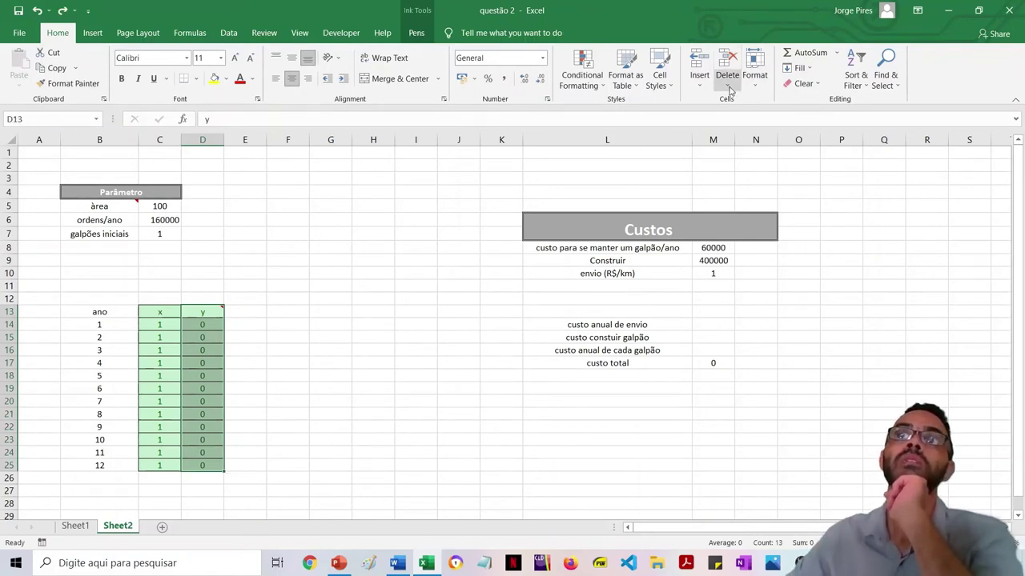
pyautogui.click(660, 76)
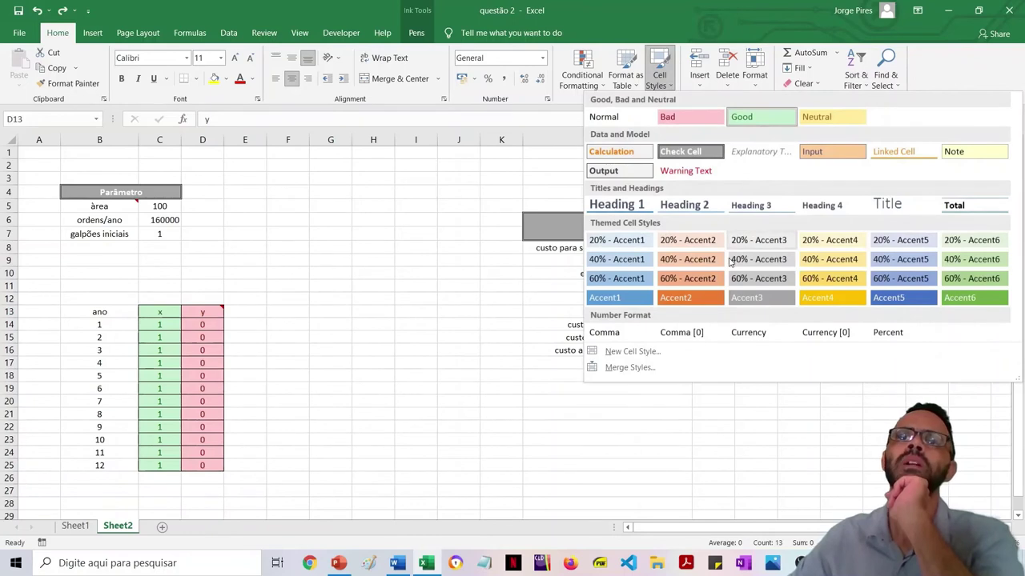
pyautogui.click(959, 299)
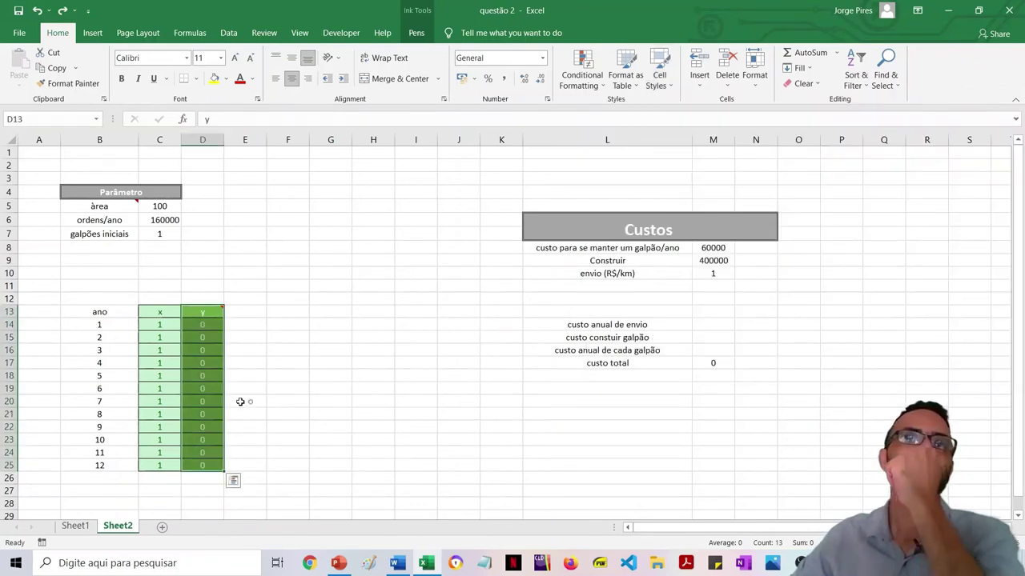
pyautogui.click(249, 399)
# Copy the plain formatting of blank cell E11 onto the x column, C13:C25, with Format Painter.
pyautogui.click(250, 288)
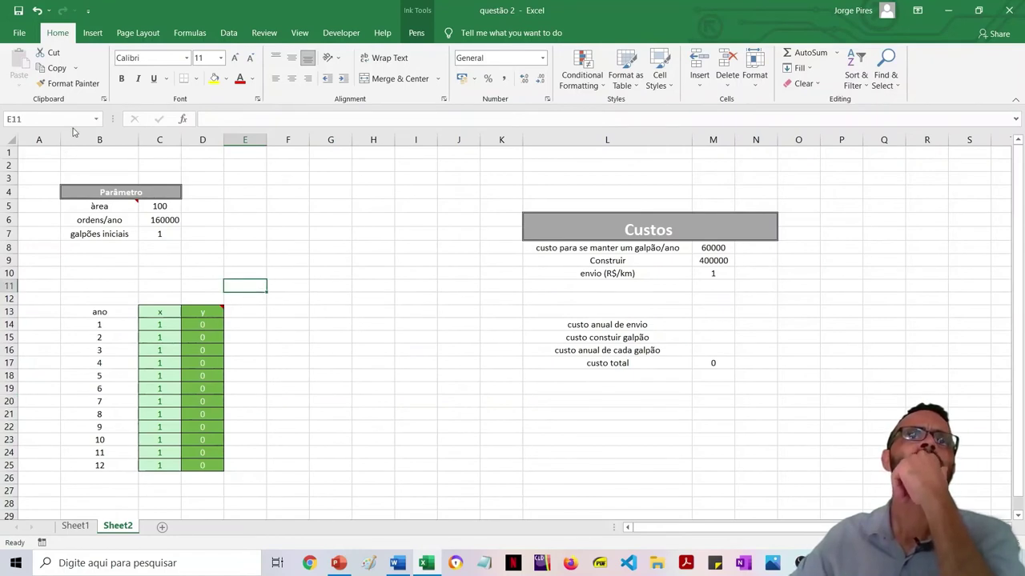
pyautogui.click(70, 83)
pyautogui.moveTo(164, 312); pyautogui.dragTo(186, 463)
pyautogui.click(316, 382)
# Center the contents of the x column, C13:C25.
pyautogui.click(164, 312)
pyautogui.hotkey('shift', 'Down')
pyautogui.hotkey('shift', 'Down')
pyautogui.hotkey('shift', 'Down')
pyautogui.hotkey('shift', 'Down')
pyautogui.hotkey('shift', 'Down')
pyautogui.hotkey('shift', 'Down')
pyautogui.hotkey('shift', 'Down')
pyautogui.hotkey('shift', 'Down')
pyautogui.hotkey('shift', 'Down')
pyautogui.hotkey('shift', 'Down')
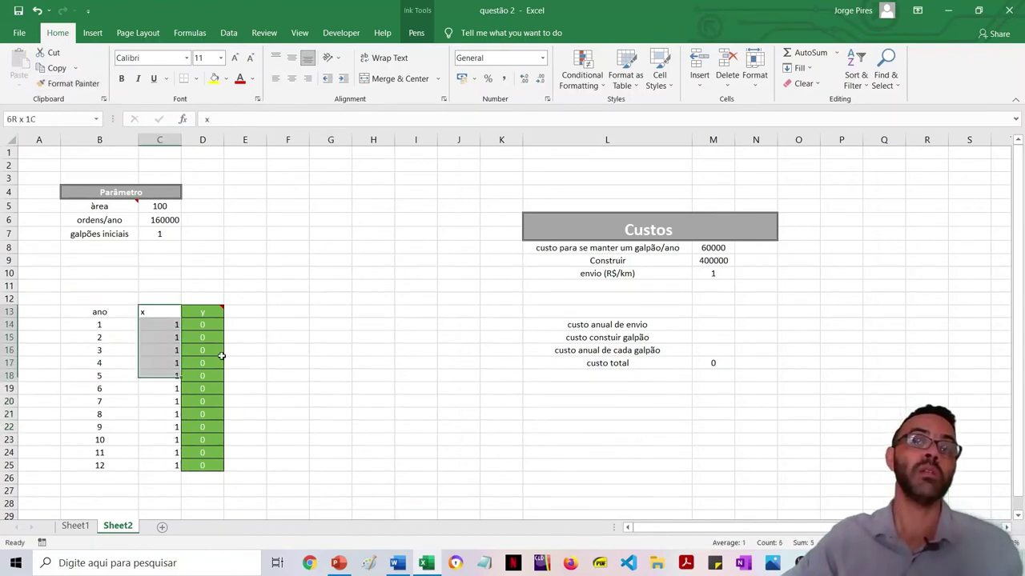
pyautogui.hotkey('shift', 'Down')
pyautogui.hotkey('shift', 'Down')
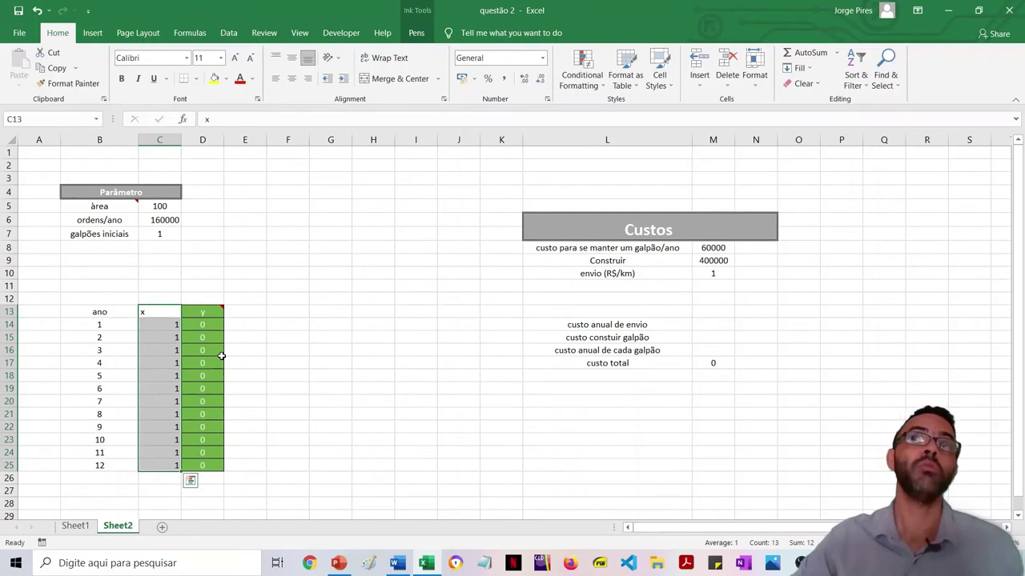
pyautogui.click(291, 78)
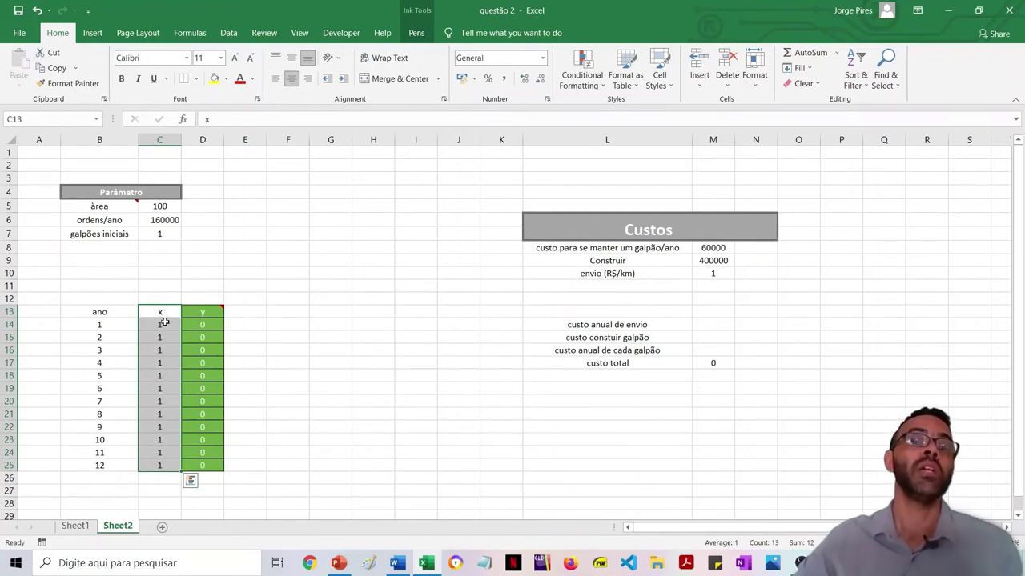
pyautogui.click(332, 325)
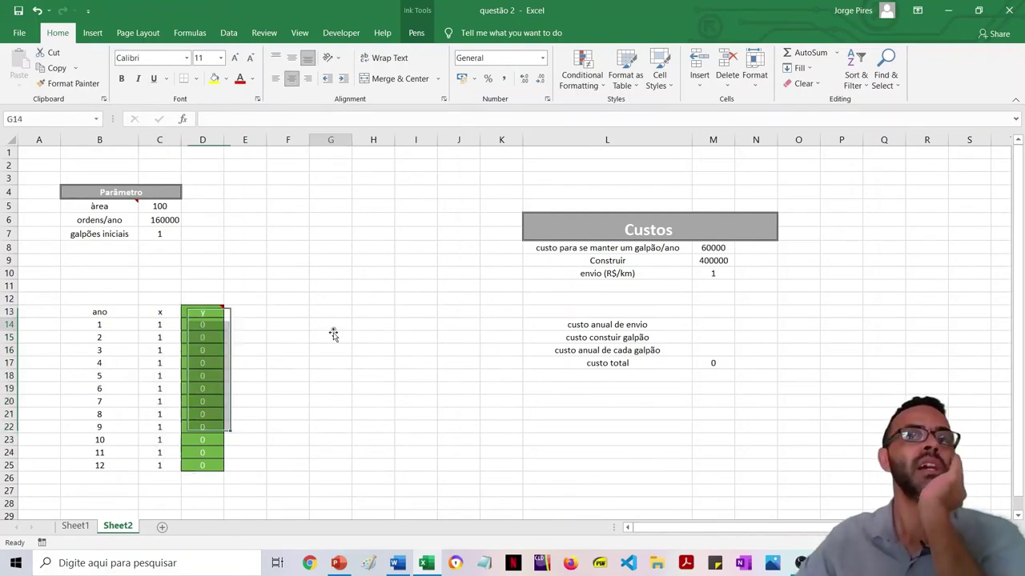
pyautogui.click(175, 337)
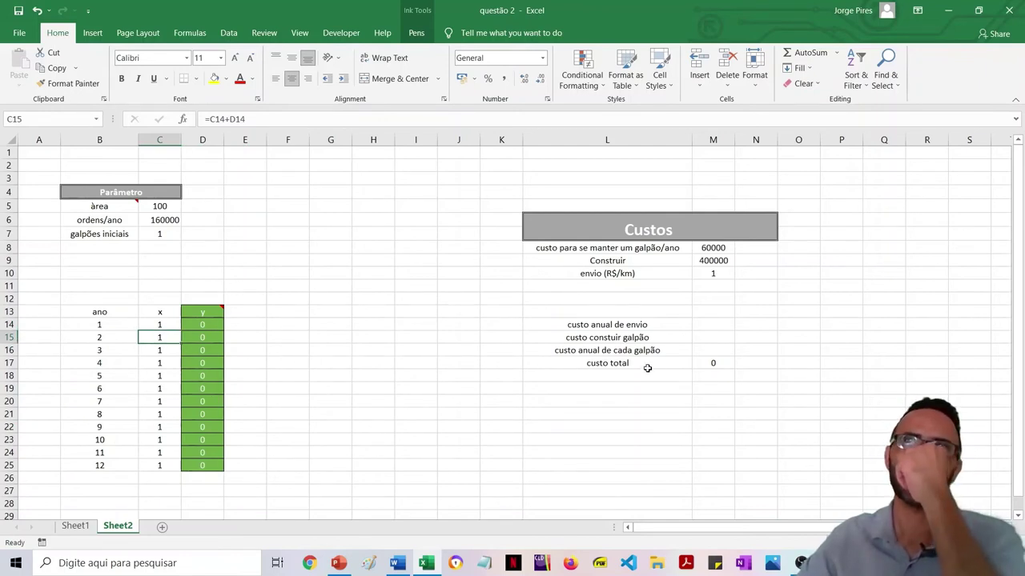
pyautogui.click(718, 352)
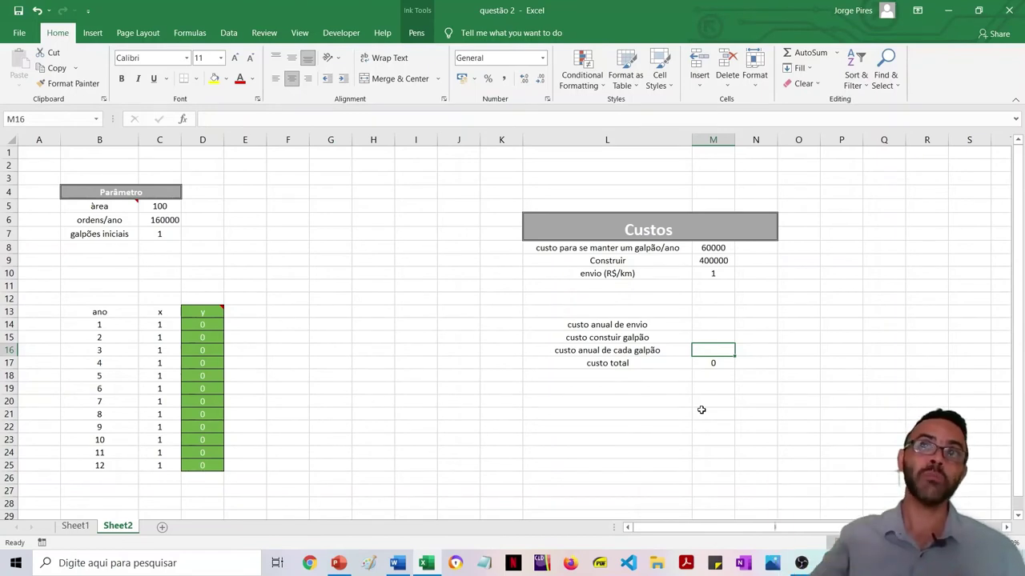
# Copy the custo galpão header from I18 on Sheet1 into E13 on Sheet2 and widen column E to fit it.
pyautogui.click(76, 526)
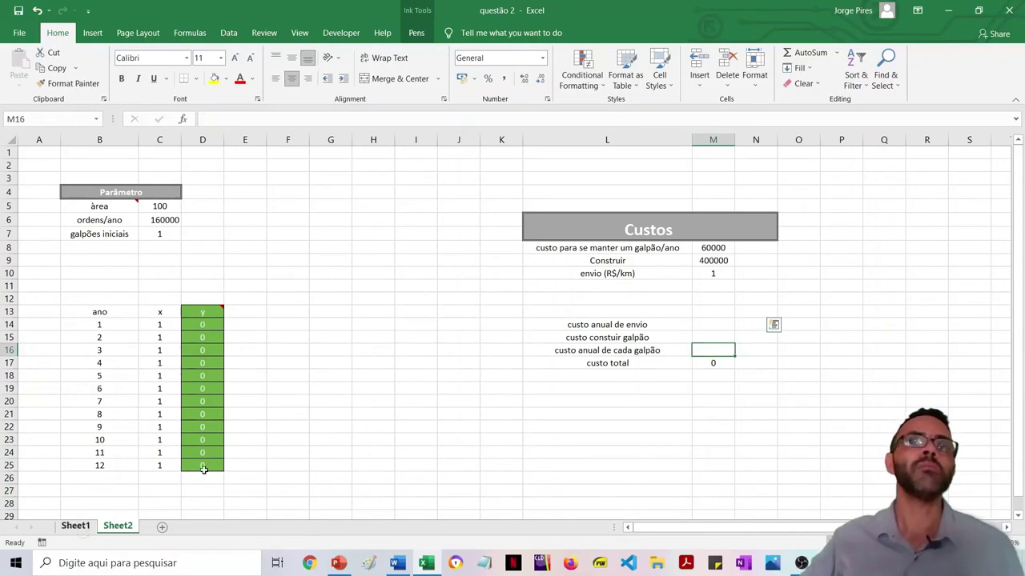
pyautogui.moveTo(428, 398); pyautogui.dragTo(432, 503)
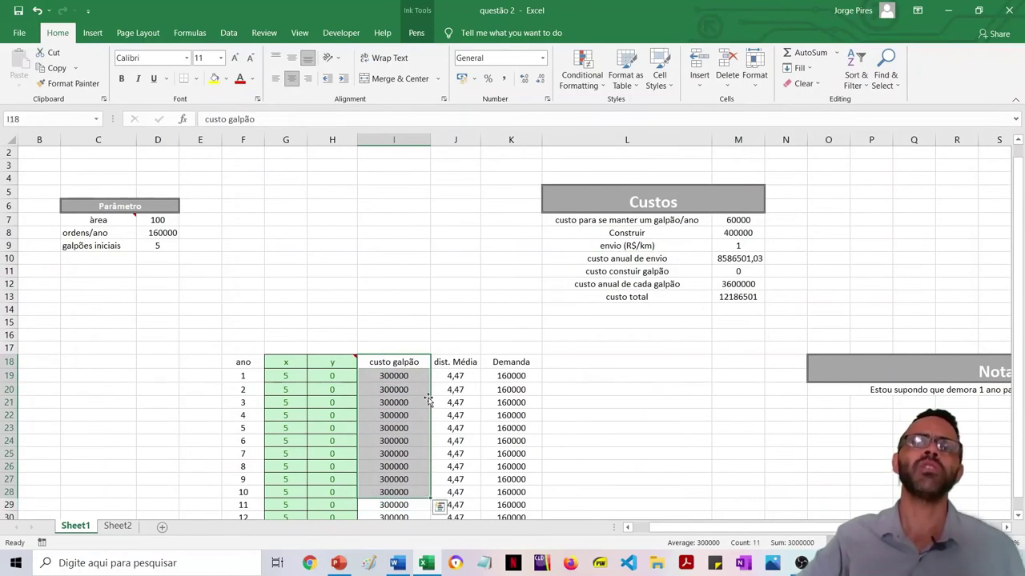
pyautogui.click(432, 435)
pyautogui.click(405, 362)
pyautogui.hotkey('ctrl', 'c')
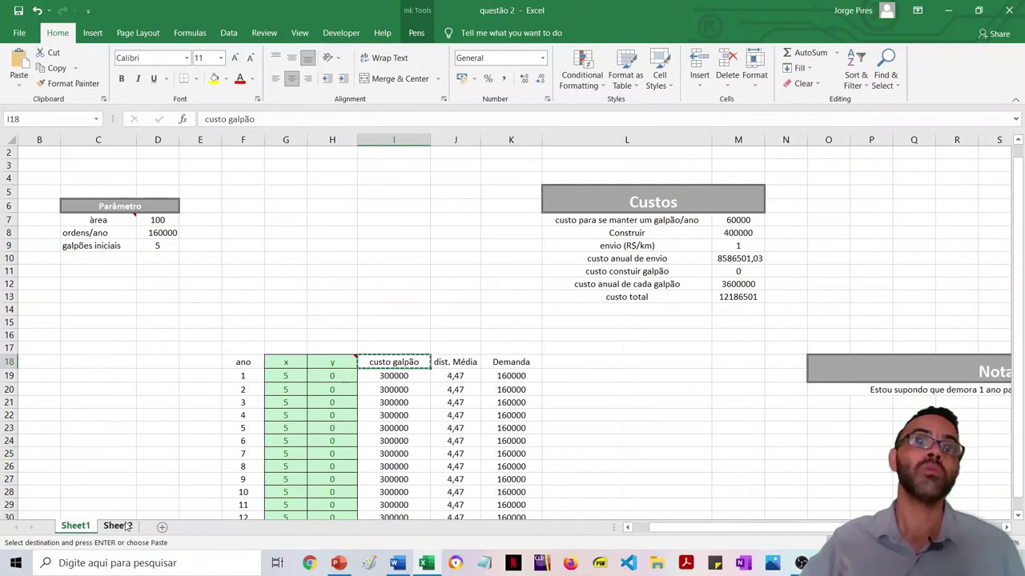
pyautogui.click(120, 528)
pyautogui.click(254, 314)
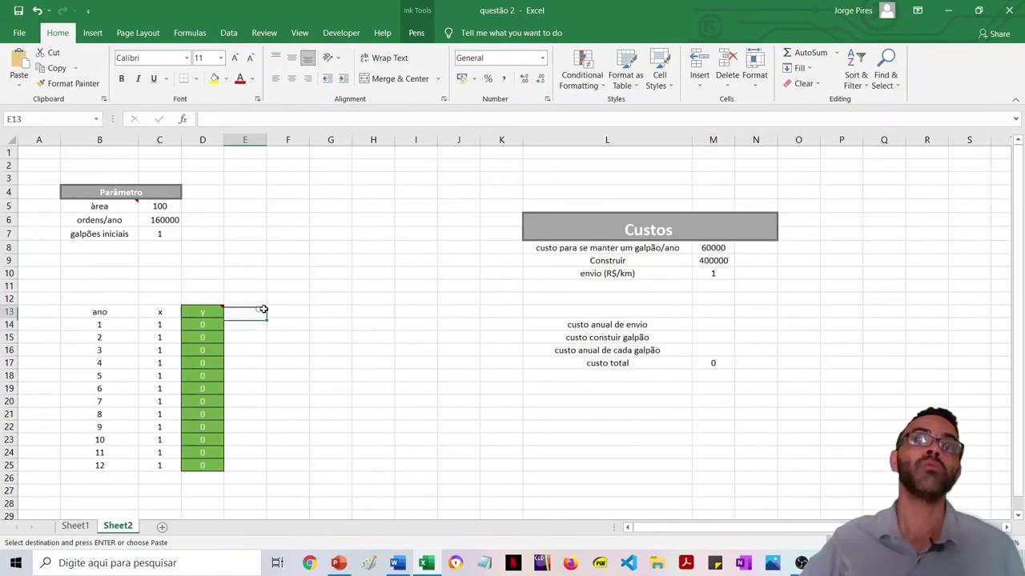
pyautogui.hotkey('ctrl', 'v')
pyautogui.click(293, 362)
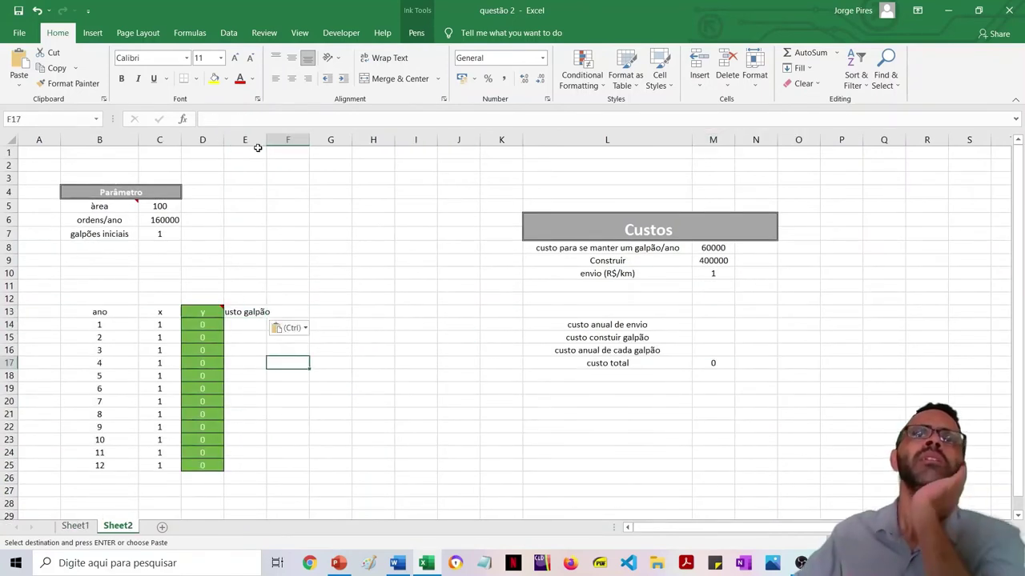
pyautogui.moveTo(267, 140); pyautogui.dragTo(296, 140)
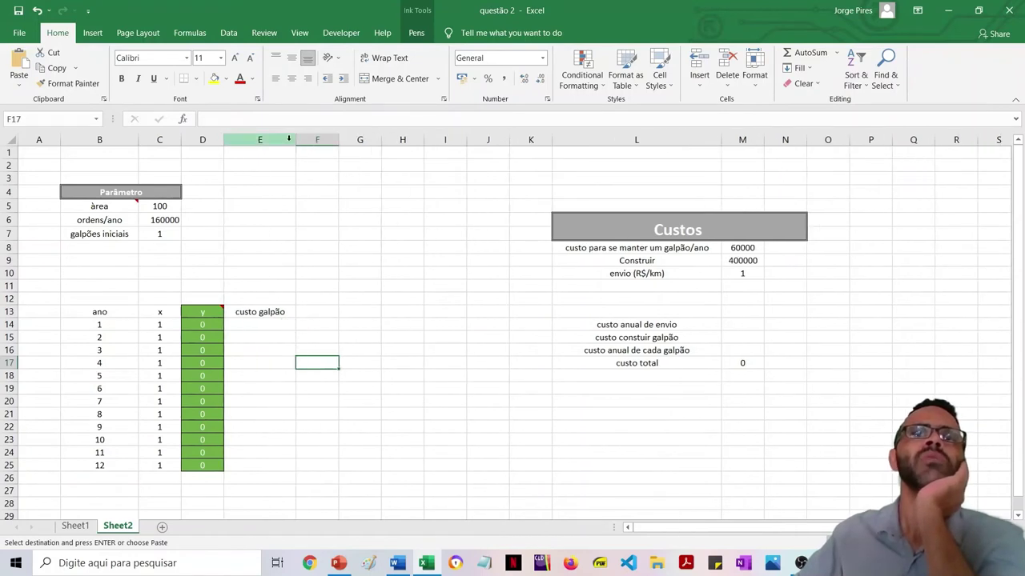
# Enter =C14*M8 in E14 as the custo galpão for year 1.
pyautogui.click(263, 326)
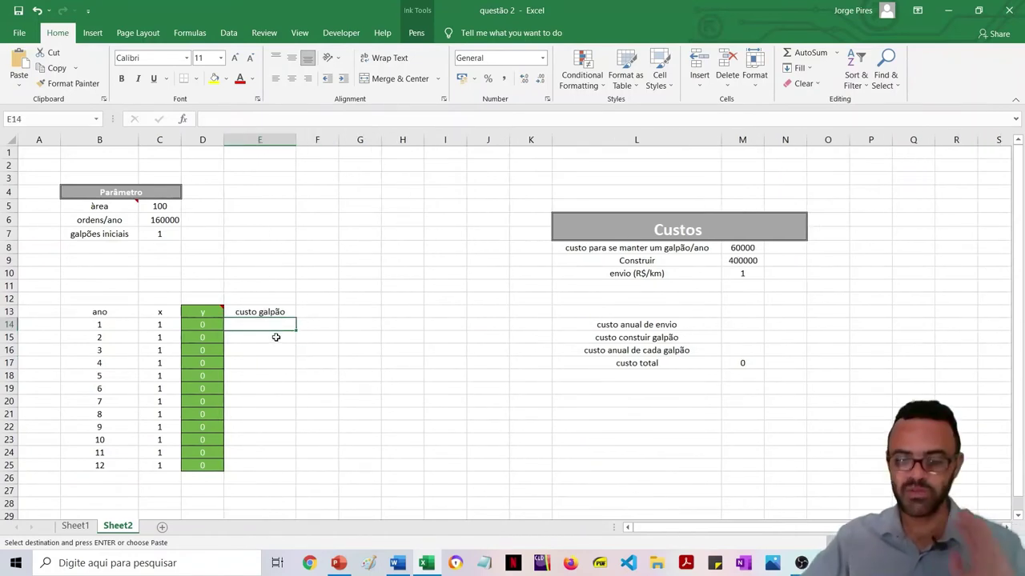
pyautogui.write('=')
pyautogui.click(167, 327)
pyautogui.write('*')
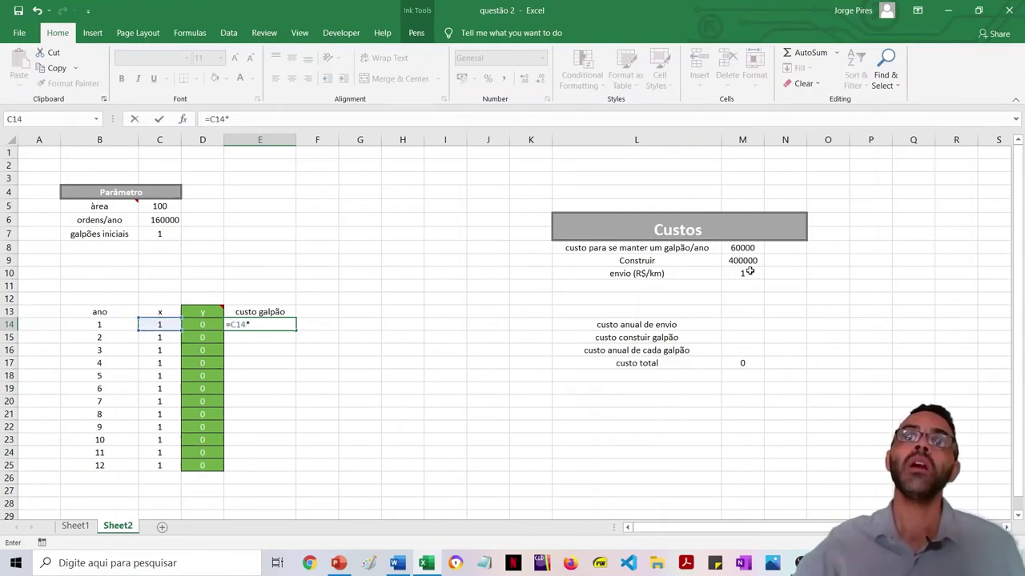
pyautogui.click(756, 247)
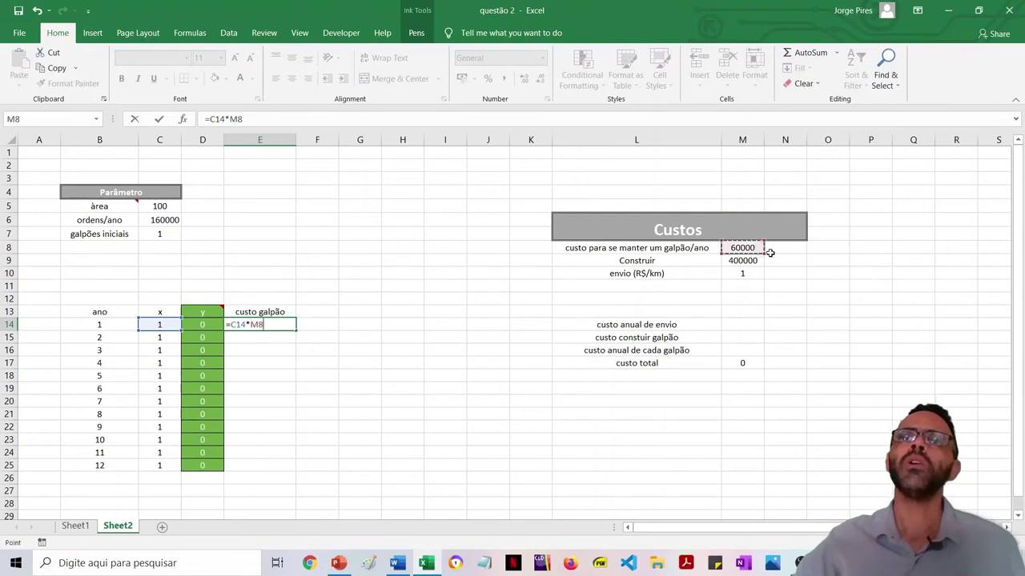
pyautogui.press('F4')
pyautogui.press('Return')
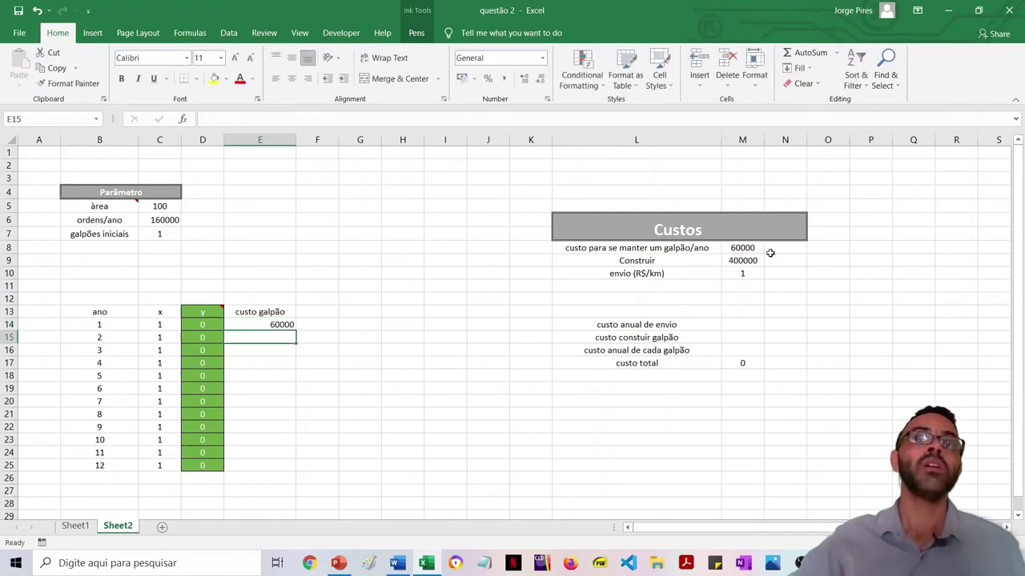
# Make the M8 reference in E14's custo galpão formula absolute, giving =C14*$M$8.
pyautogui.doubleClick(270, 327)
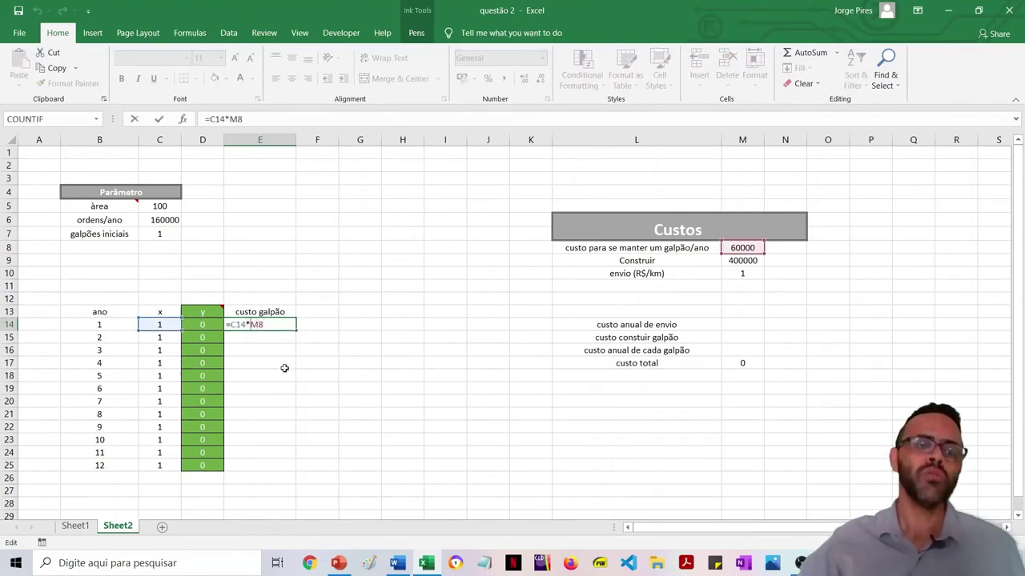
pyautogui.press('F4')
pyautogui.press('F4')
pyautogui.press('F4')
pyautogui.press('F4')
pyautogui.press('F4')
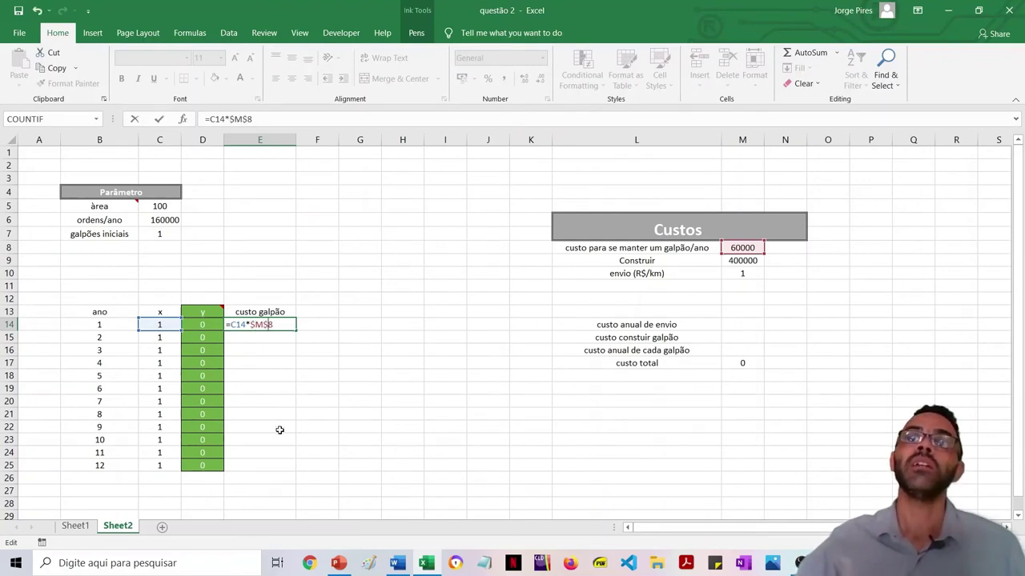
pyautogui.press('Return')
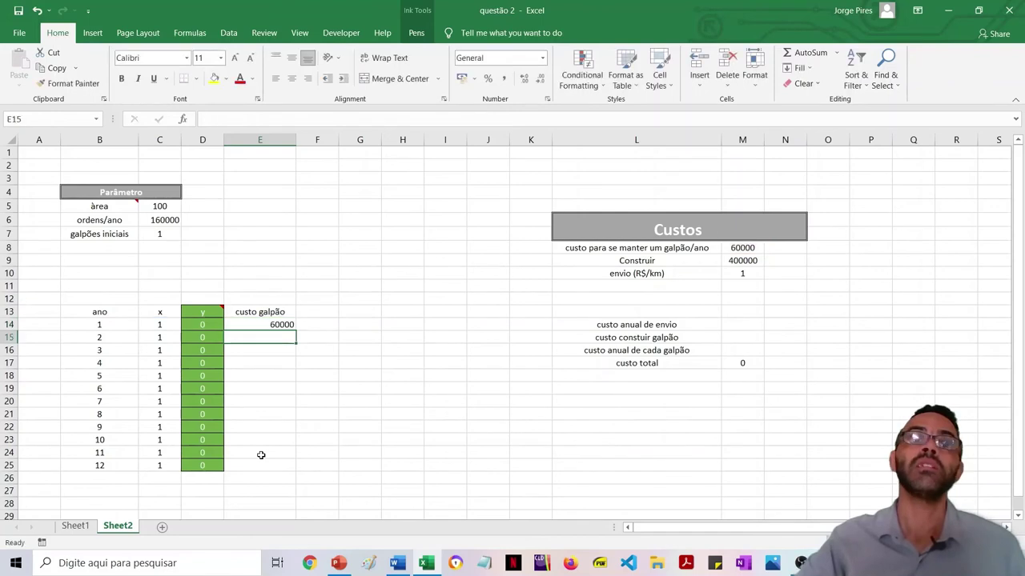
# Fill the E14 custo galpão formula down through E25 and check the copied formula in E23.
pyautogui.click(272, 325)
pyautogui.moveTo(295, 328); pyautogui.dragTo(296, 470)
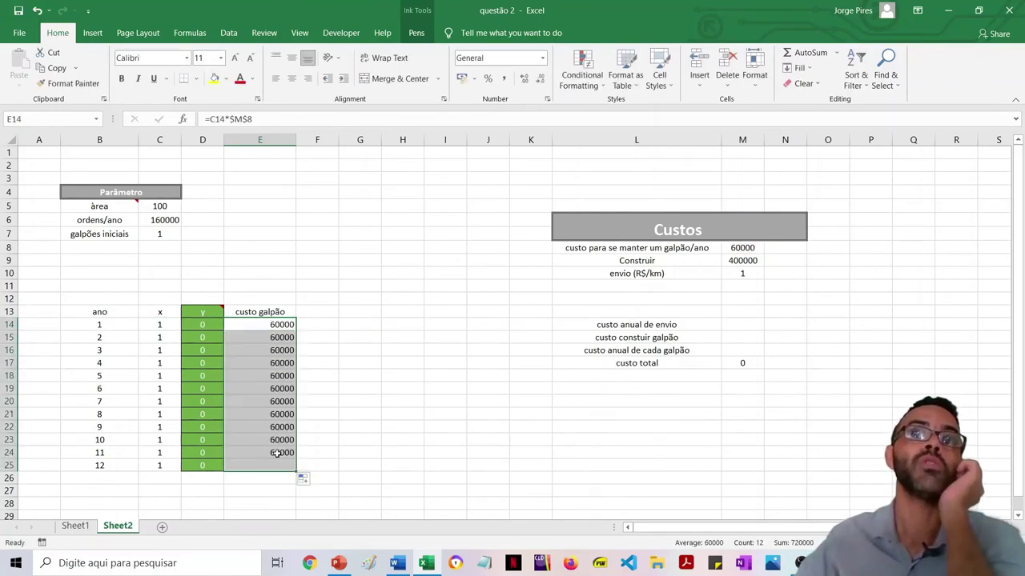
pyautogui.doubleClick(278, 443)
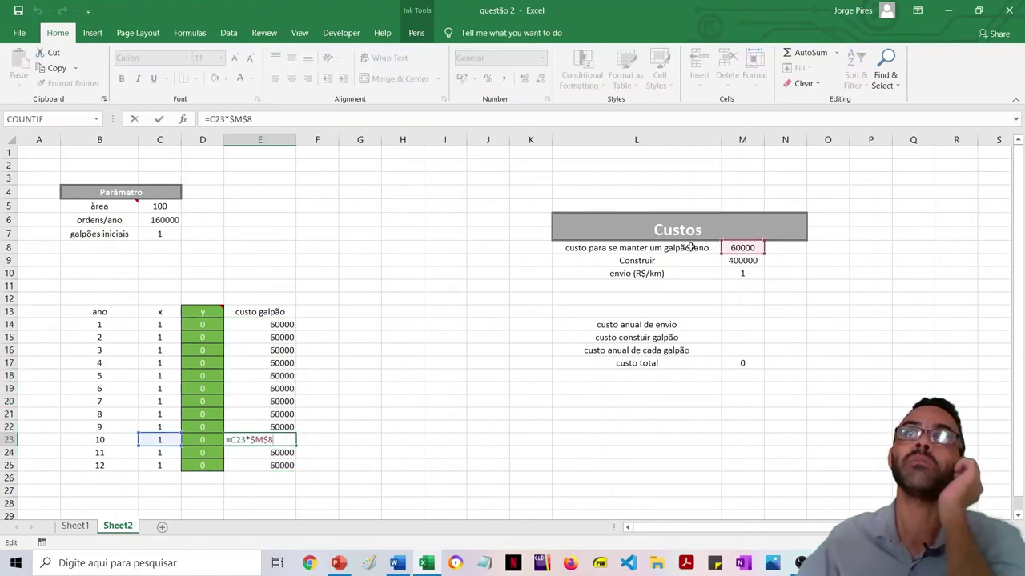
pyautogui.press('Return')
# Center the custo galpão values in E14:E25.
pyautogui.press('Up')
pyautogui.press('Up')
pyautogui.press('Up')
pyautogui.press('Up')
pyautogui.press('Up')
pyautogui.press('Up')
pyautogui.press('Up')
pyautogui.press('Up')
pyautogui.press('Up')
pyautogui.press('Up')
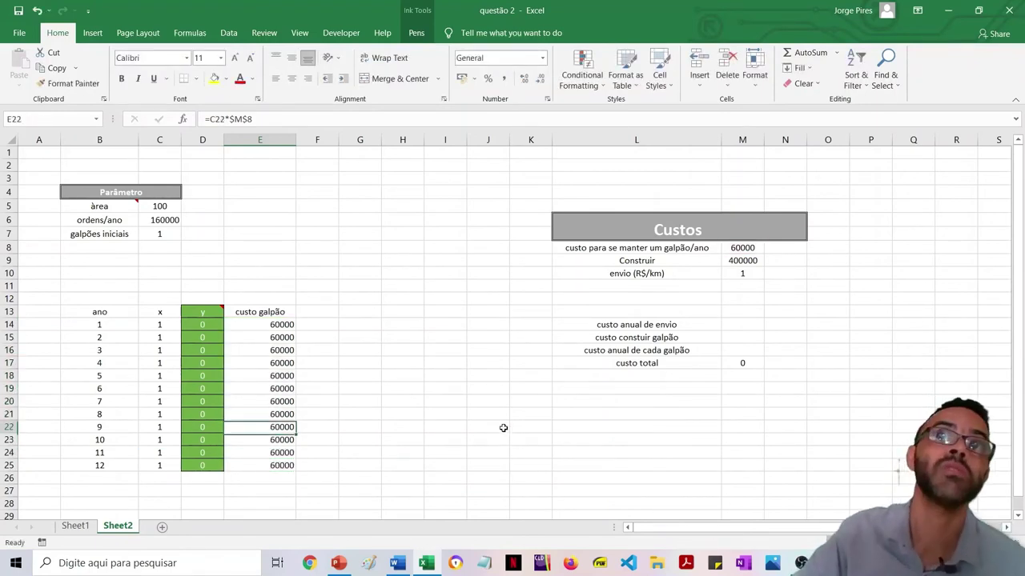
pyautogui.hotkey('shift', 'Down')
pyautogui.hotkey('shift', 'Down')
pyautogui.hotkey('shift', 'Down')
pyautogui.hotkey('shift', 'Down')
pyautogui.hotkey('shift', 'Down')
pyautogui.hotkey('shift', 'Down')
pyautogui.hotkey('shift', 'Down')
pyautogui.hotkey('shift', 'Down')
pyautogui.hotkey('shift', 'Down')
pyautogui.hotkey('shift', 'Down')
pyautogui.hotkey('shift', 'Down')
pyautogui.hotkey('shift', 'Down')
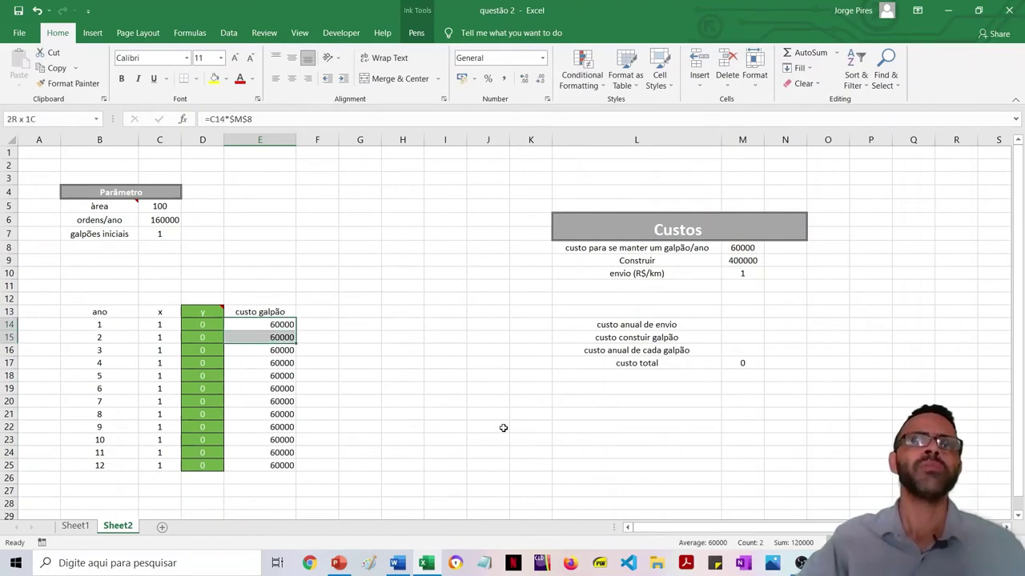
pyautogui.hotkey('shift', 'Up')
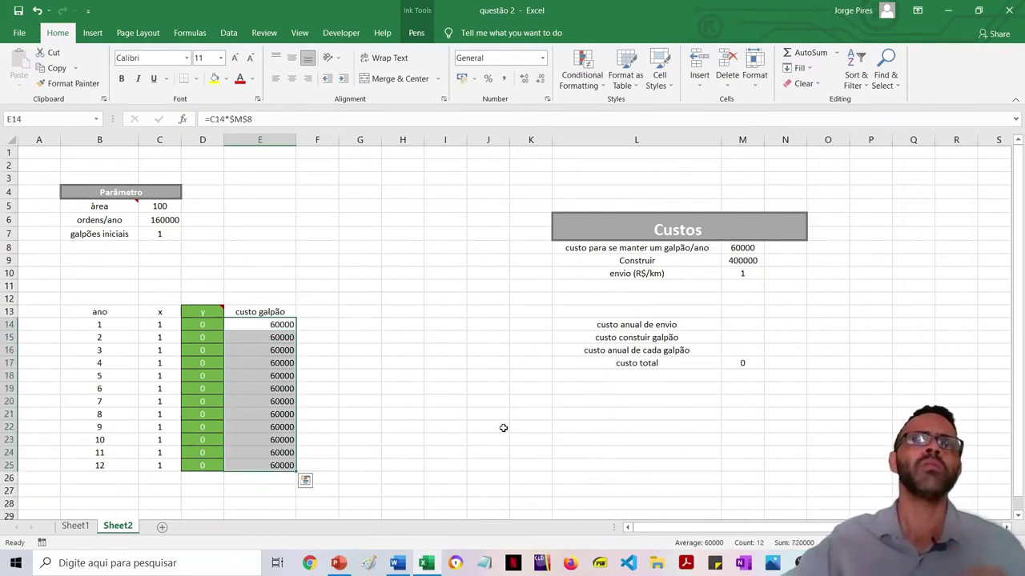
pyautogui.click(292, 78)
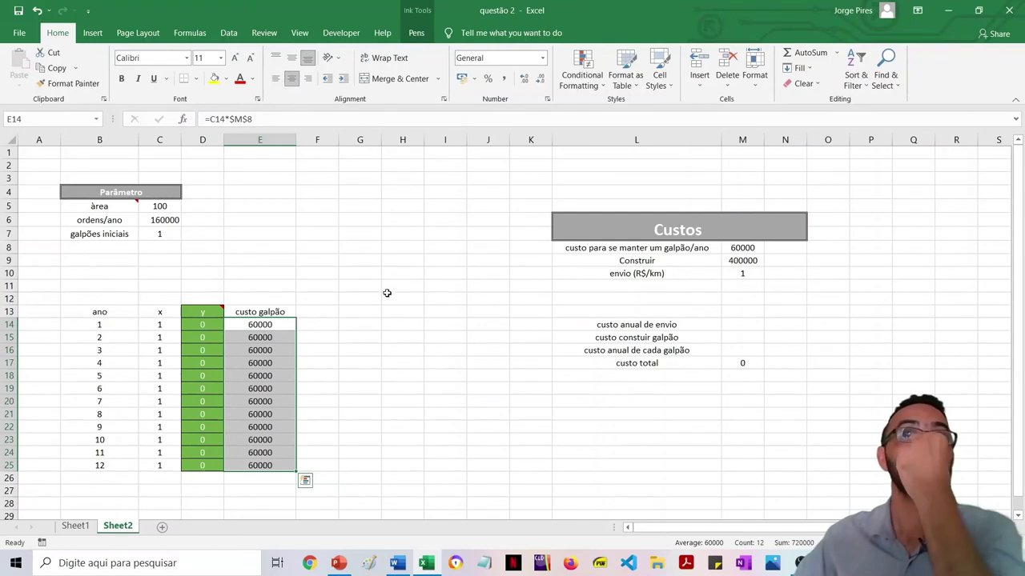
pyautogui.click(269, 312)
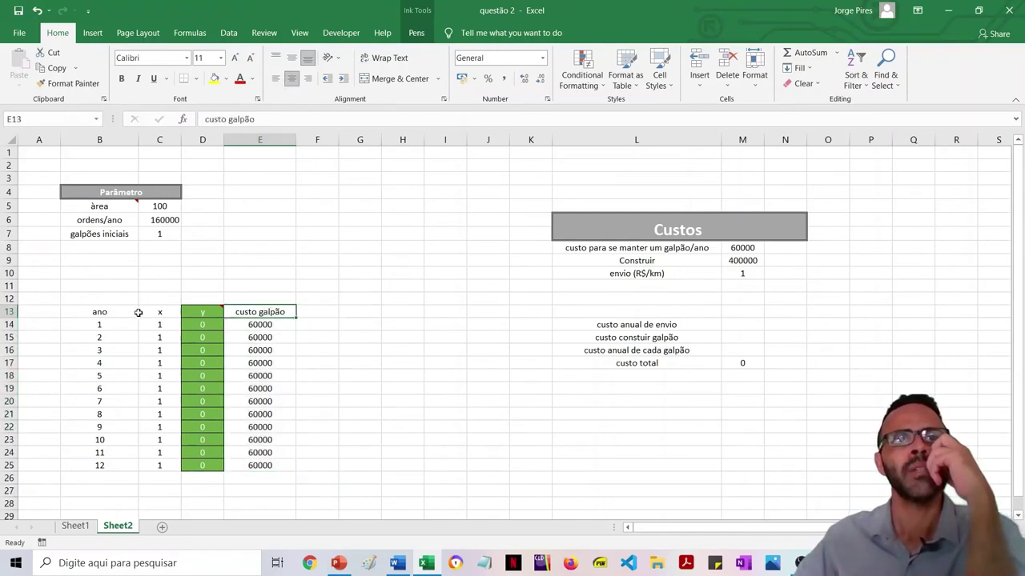
pyautogui.click(340, 312)
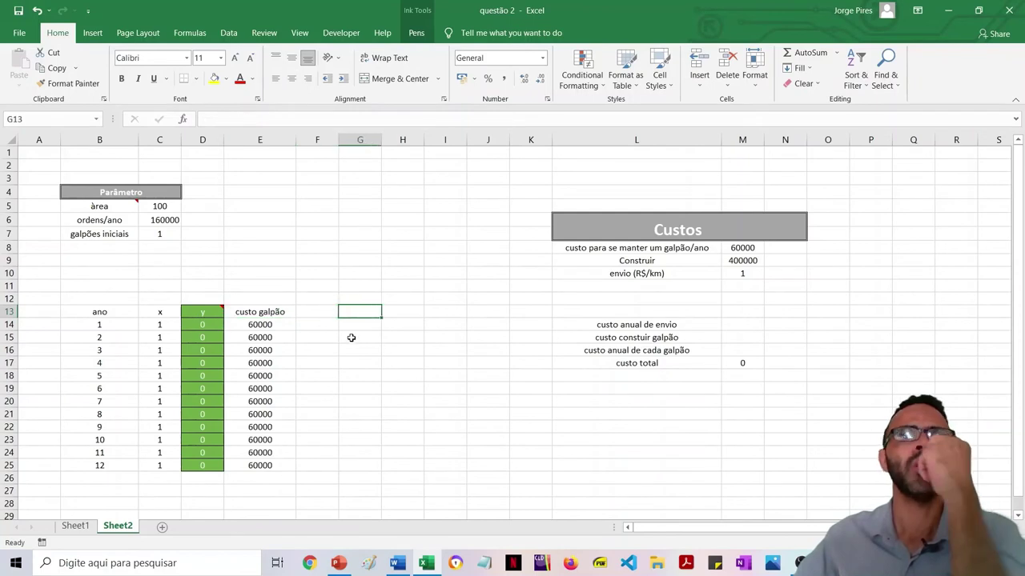
pyautogui.click(325, 316)
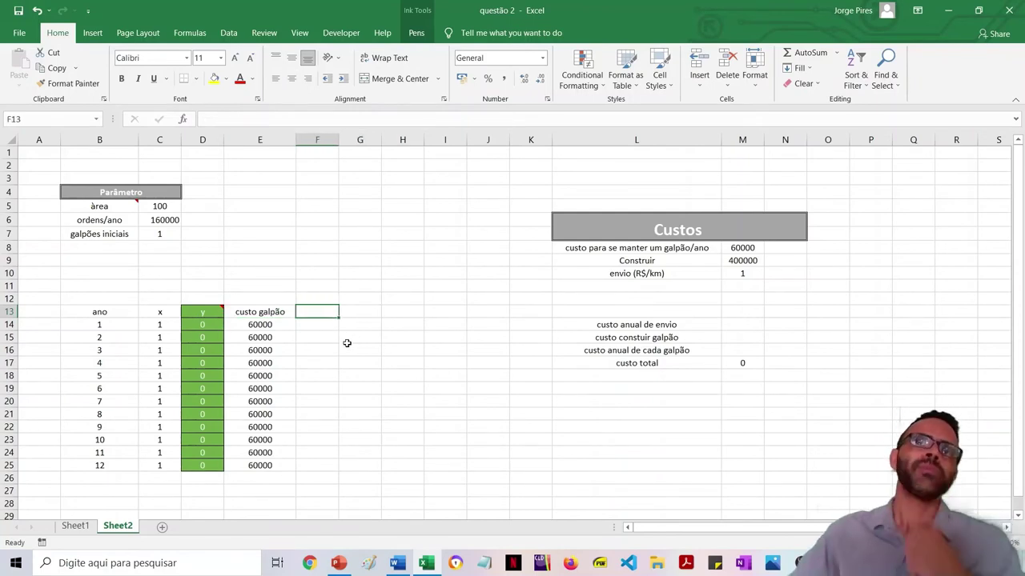
# Reword the label in L16 to custo anual manter galpões.
pyautogui.click(696, 350)
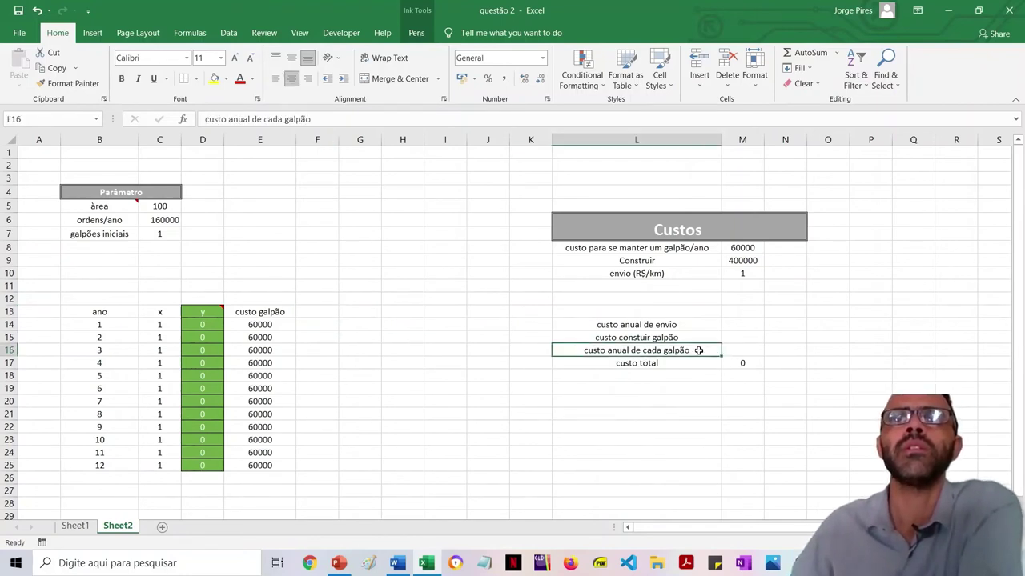
pyautogui.doubleClick(697, 352)
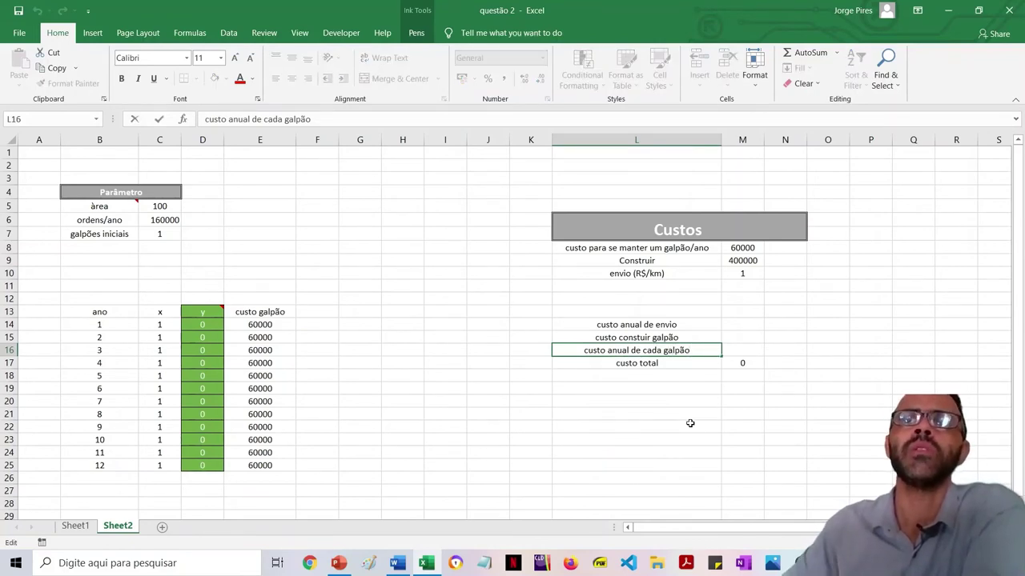
pyautogui.press('BackSpace')
pyautogui.press('BackSpace')
pyautogui.press('BackSpace')
pyautogui.press('BackSpace')
pyautogui.press('BackSpace')
pyautogui.press('BackSpace')
pyautogui.press('BackSpace')
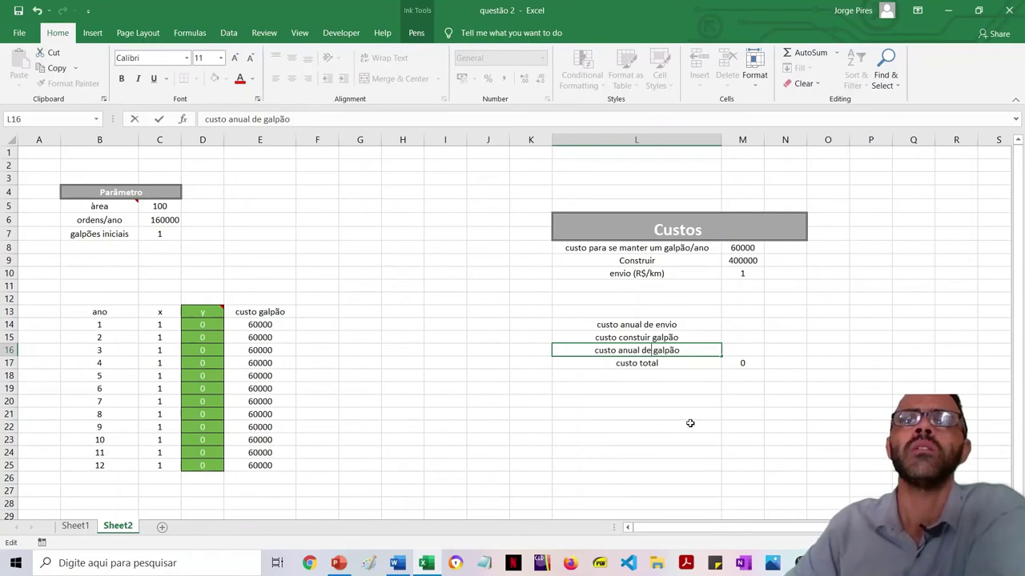
pyautogui.write('m')
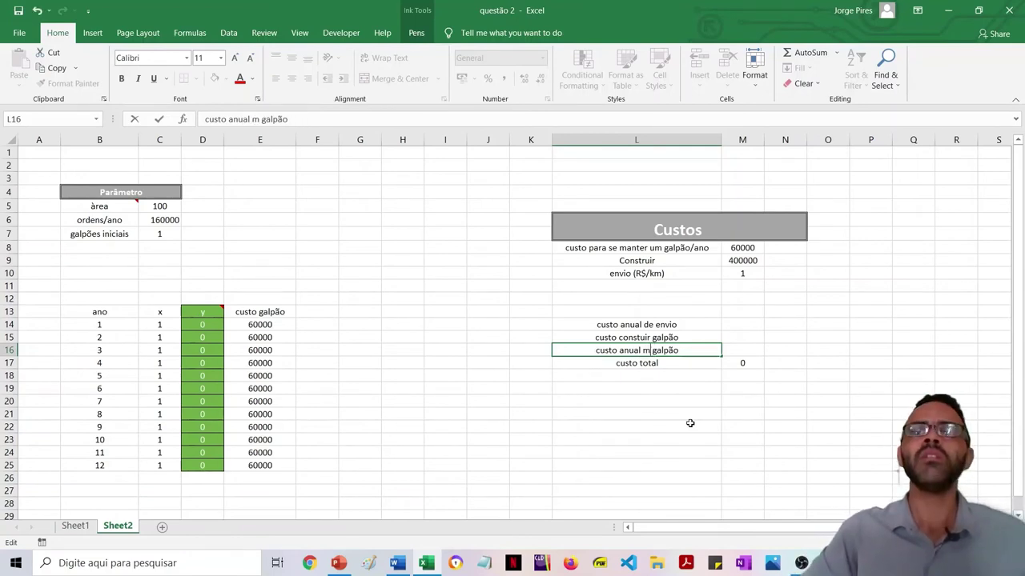
pyautogui.write('anter')
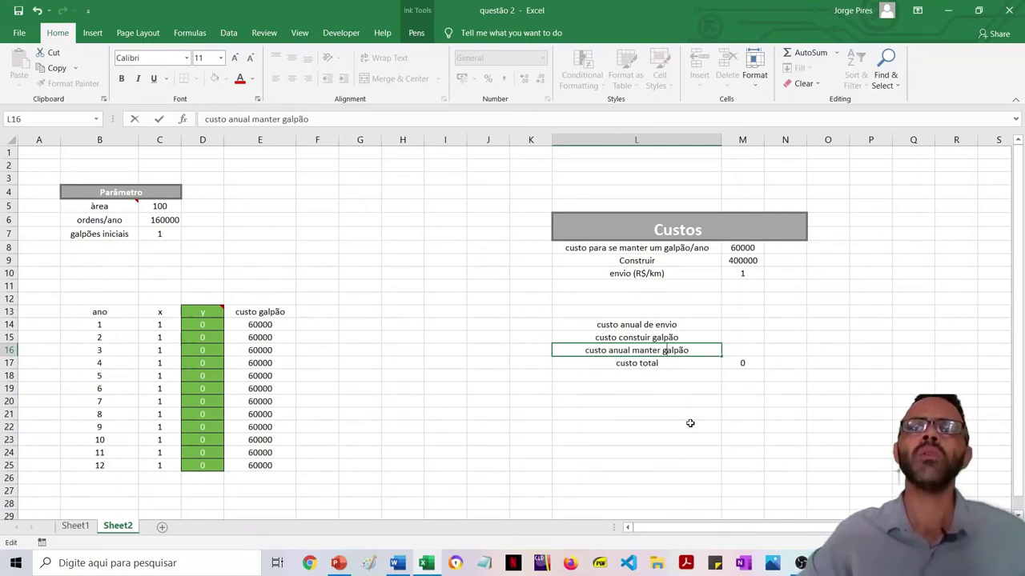
pyautogui.press('BackSpace')
pyautogui.press('BackSpace')
pyautogui.write('ão')
pyautogui.press('BackSpace')
pyautogui.press('BackSpace')
pyautogui.write('ões')
pyautogui.press('Return')
# Sum the custo galpão range E14:E25 in M16 with SUM and check the custo total formula in M17.
pyautogui.press('Up')
pyautogui.press('Right')
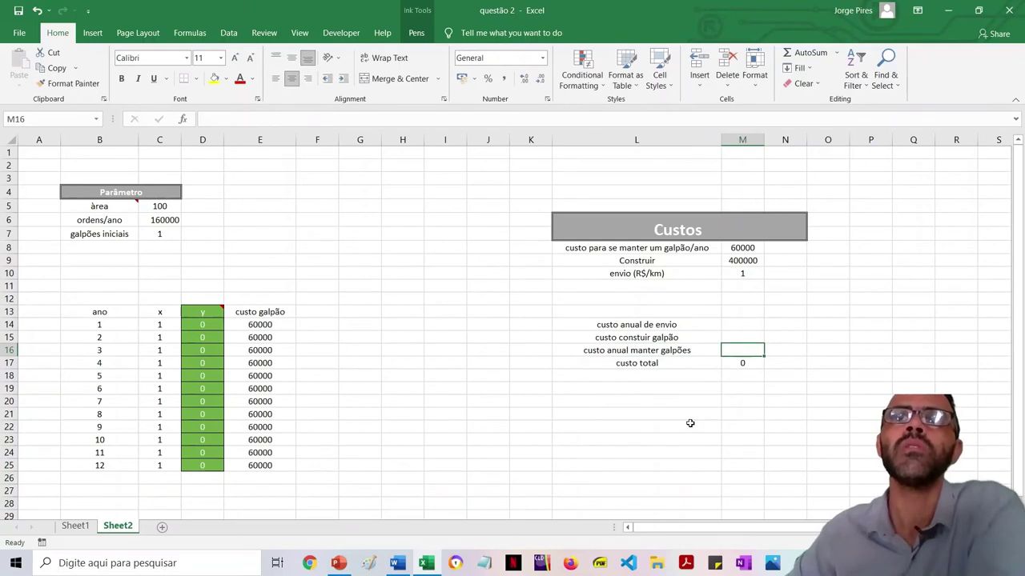
pyautogui.write('=')
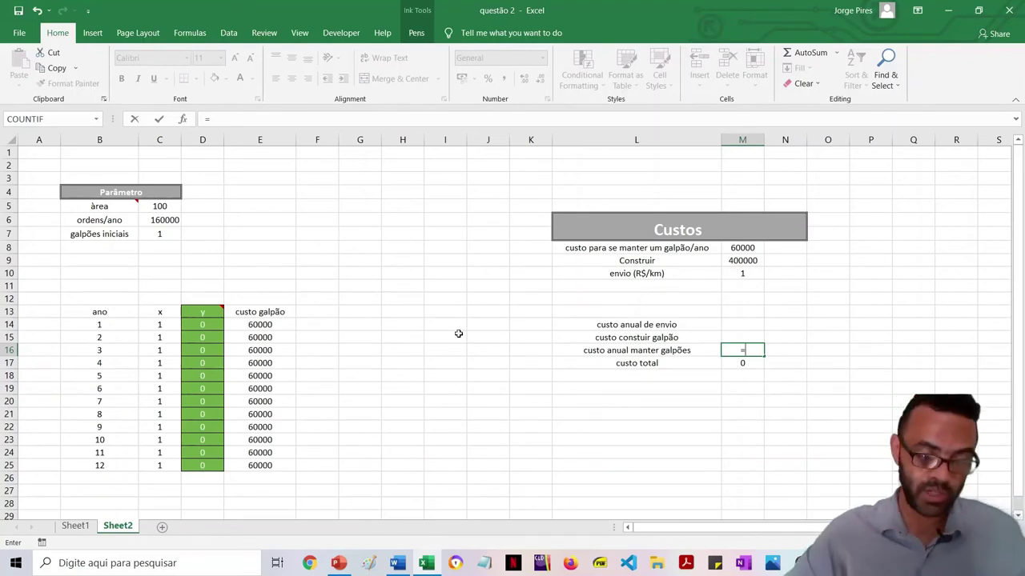
pyautogui.write('su')
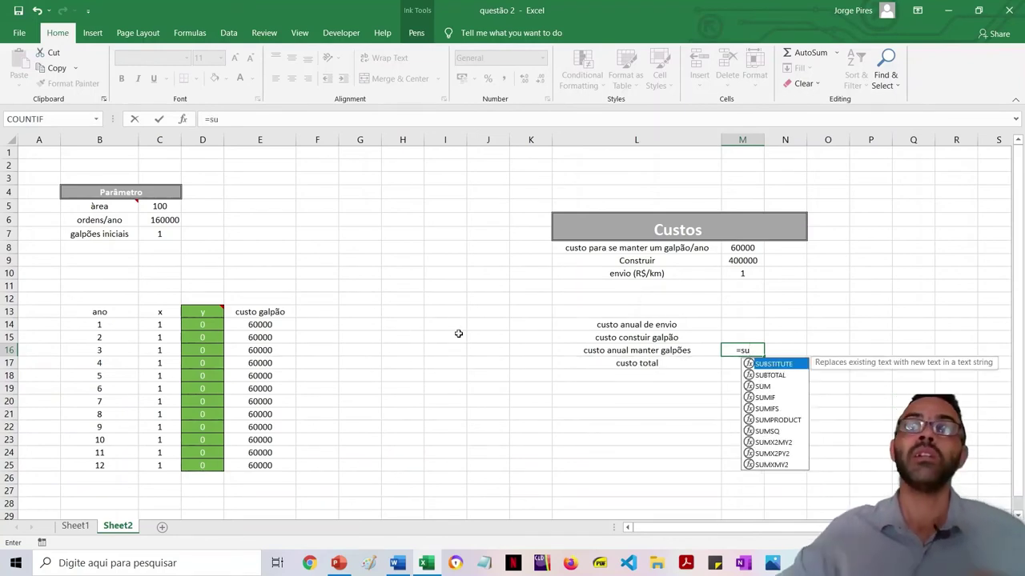
pyautogui.doubleClick(767, 389)
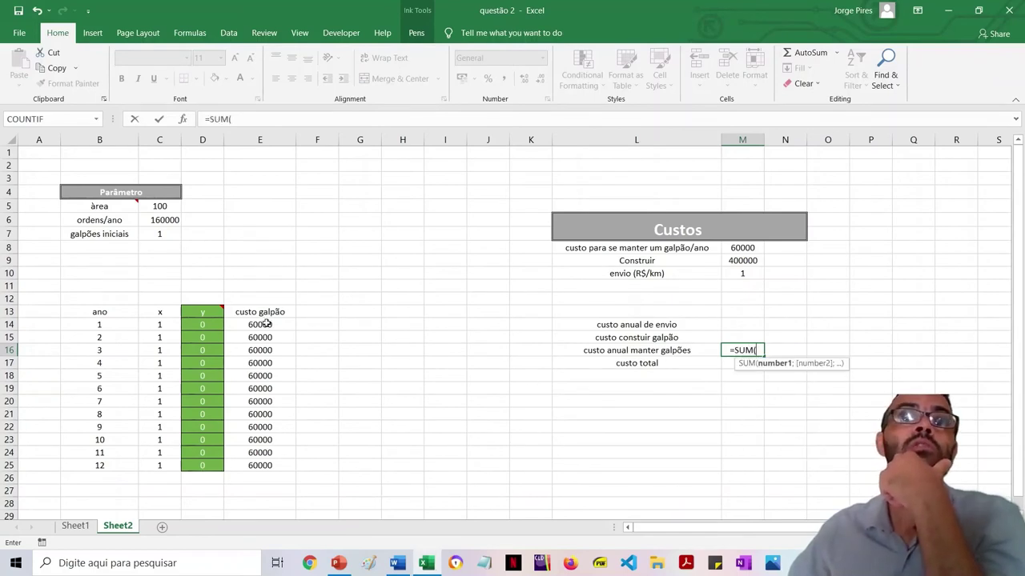
pyautogui.moveTo(262, 324); pyautogui.dragTo(261, 471)
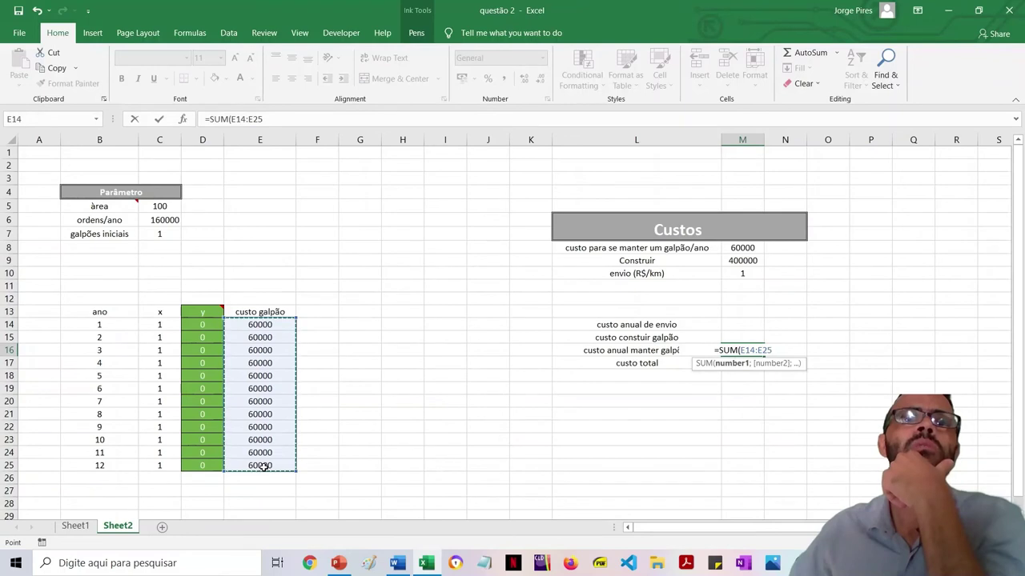
pyautogui.press('Return')
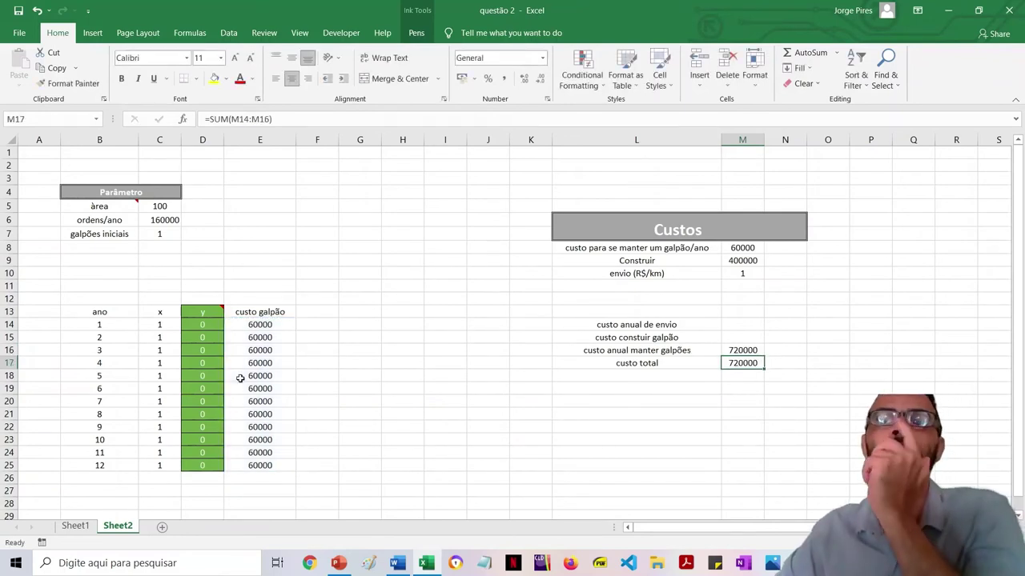
pyautogui.doubleClick(753, 362)
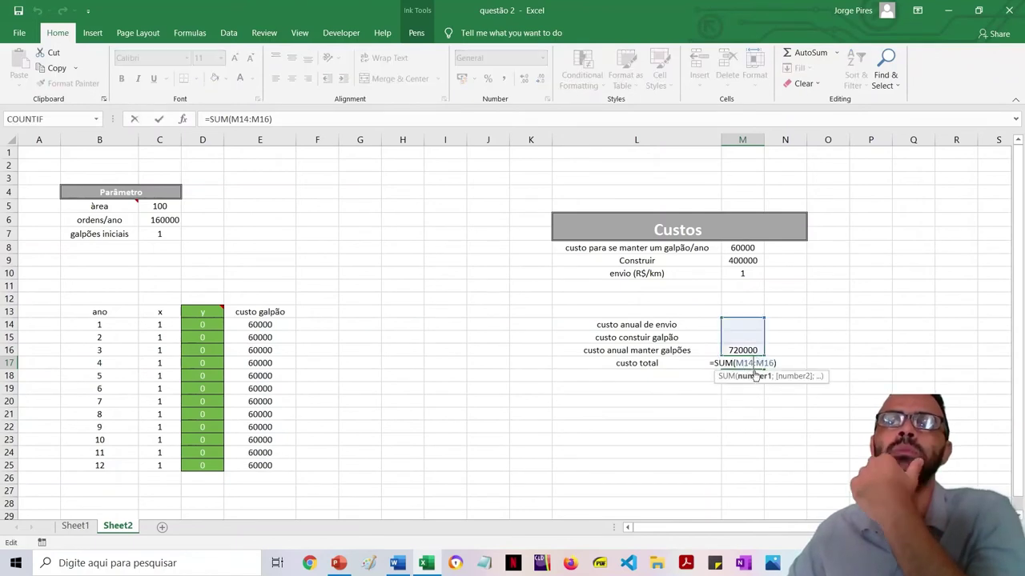
pyautogui.hotkey('ctrl', 'Return')
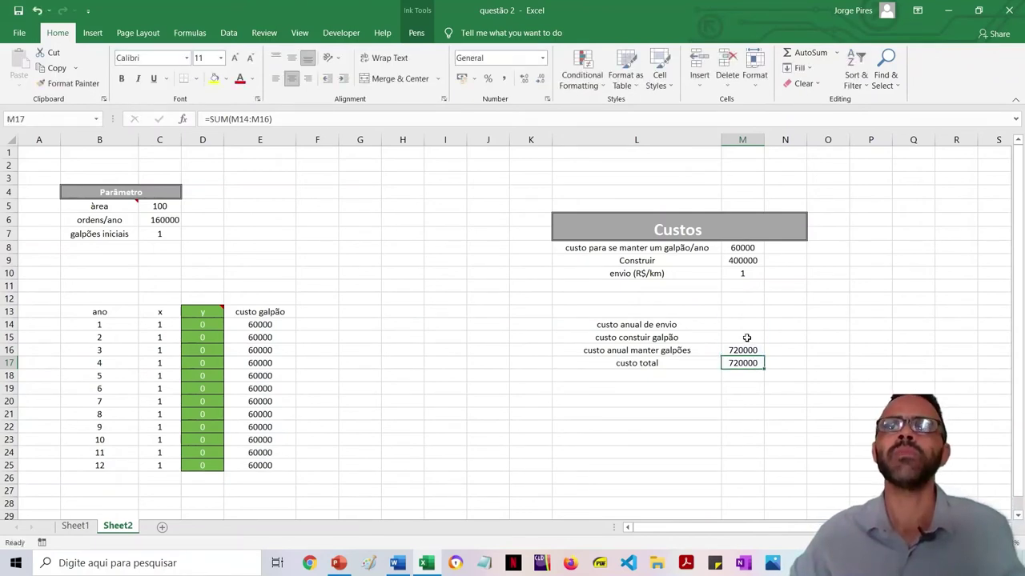
# Review the dist. Média column on Sheet1 and the cost equations in the Word document resolução v2, returning to Sheet2 in Excel.
pyautogui.click(747, 339)
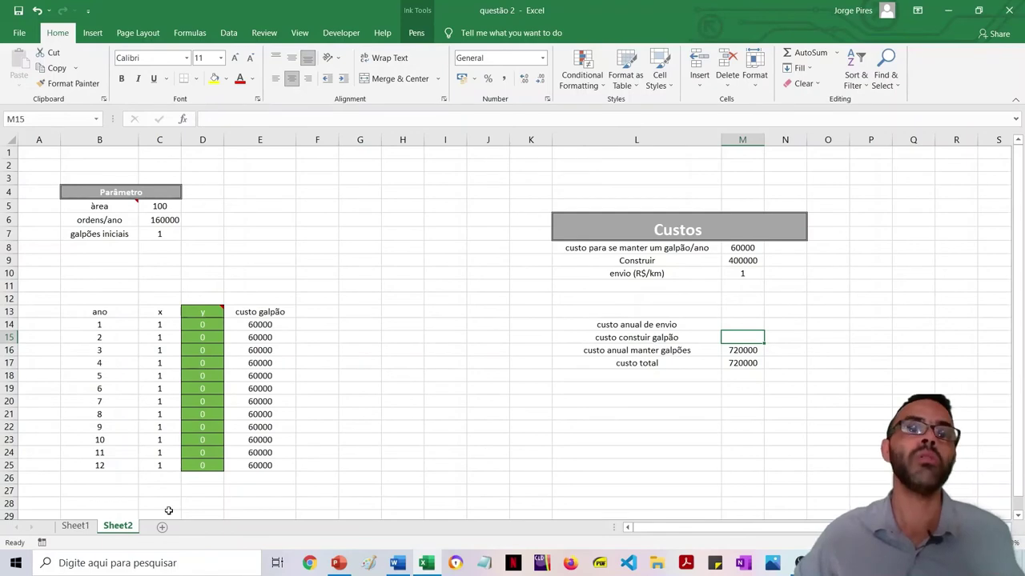
pyautogui.click(80, 527)
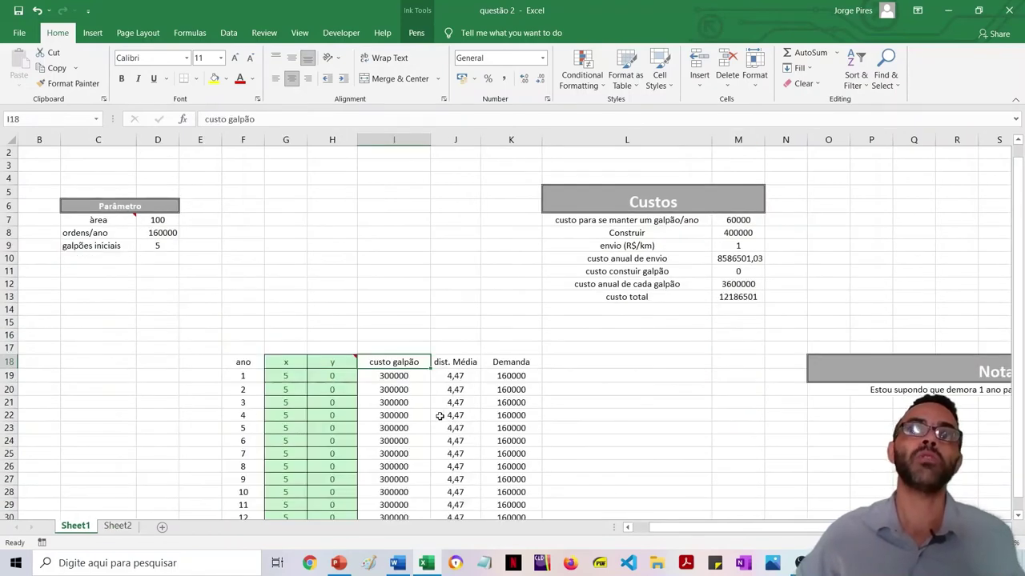
pyautogui.click(462, 370)
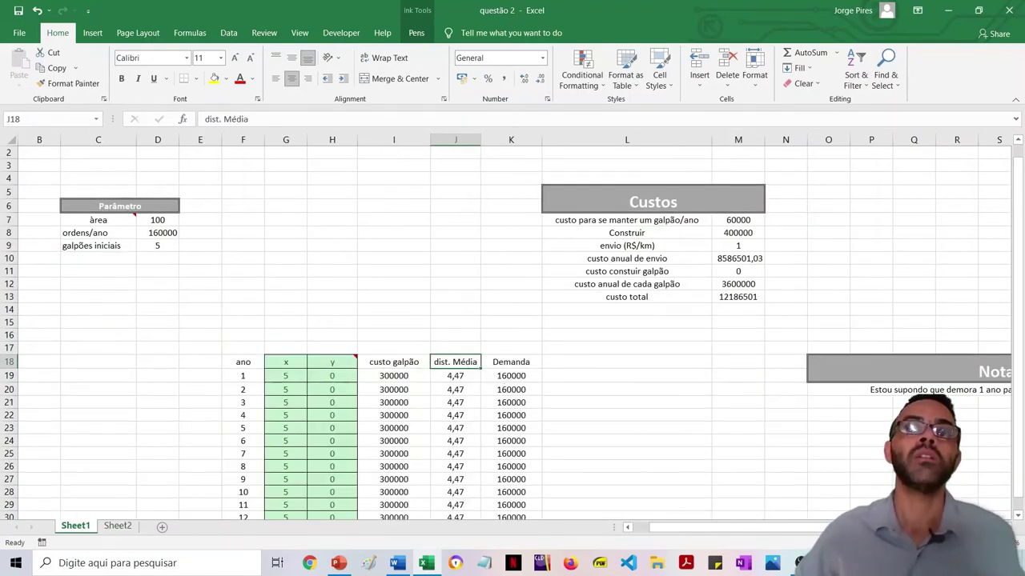
pyautogui.scroll(-1, 467, 423)
pyautogui.hotkey('alt', 'Tab')
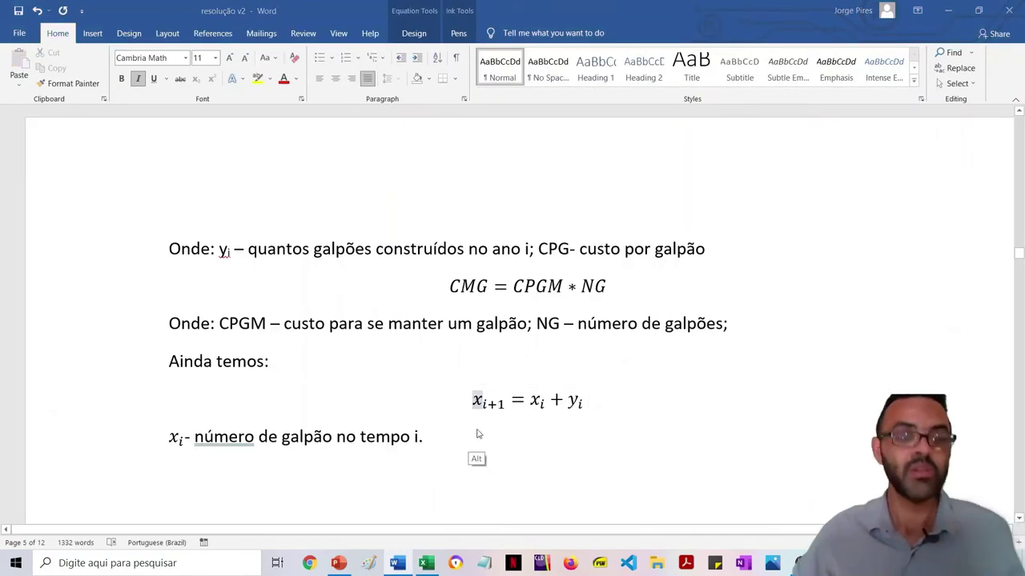
pyautogui.hotkey('alt', 'Tab')
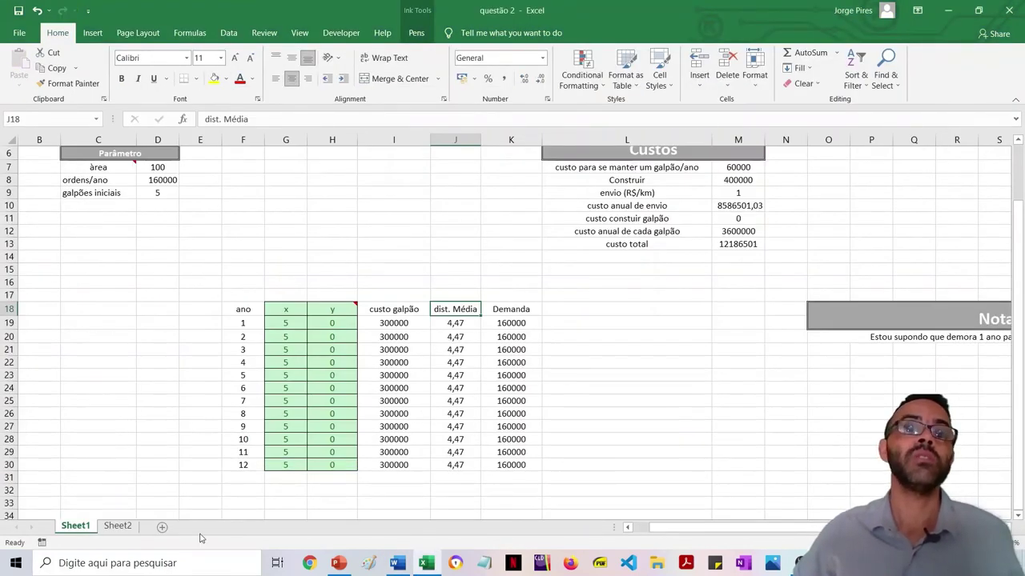
pyautogui.click(118, 526)
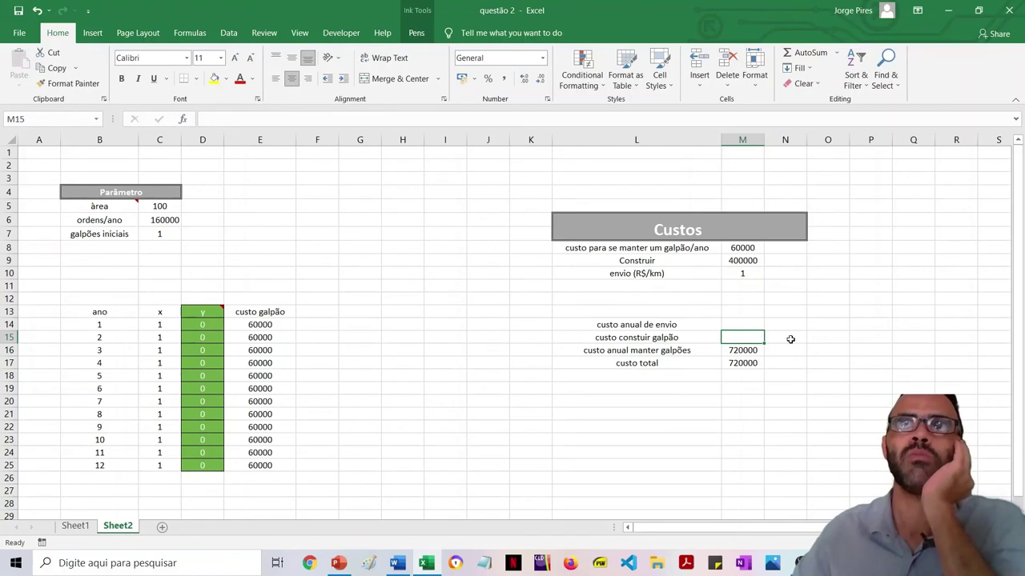
# Enter a formula in M15 multiplying the Construir cost in M9 by the SUM of the y values D14:D25.
pyautogui.doubleClick(755, 337)
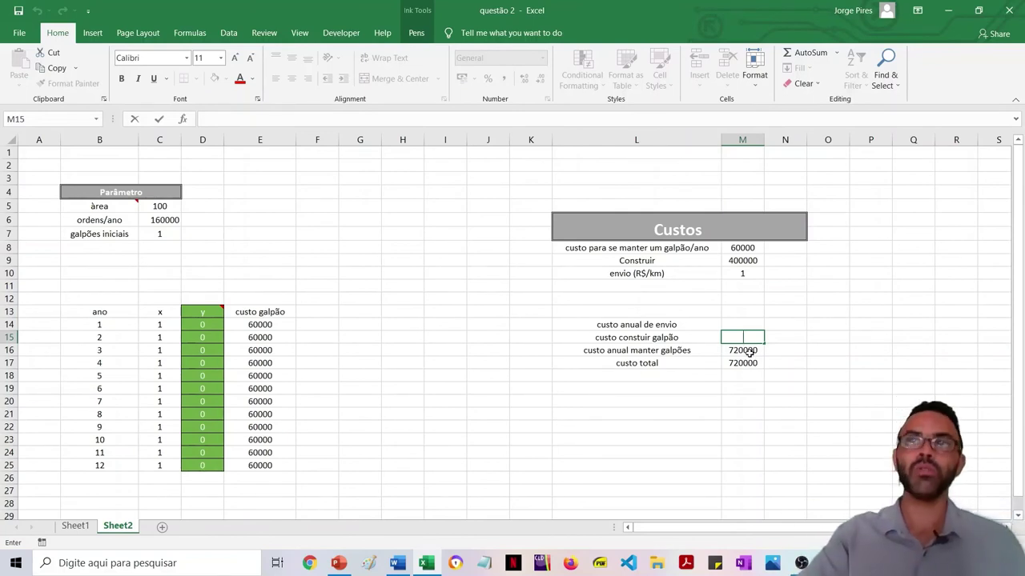
pyautogui.write('=')
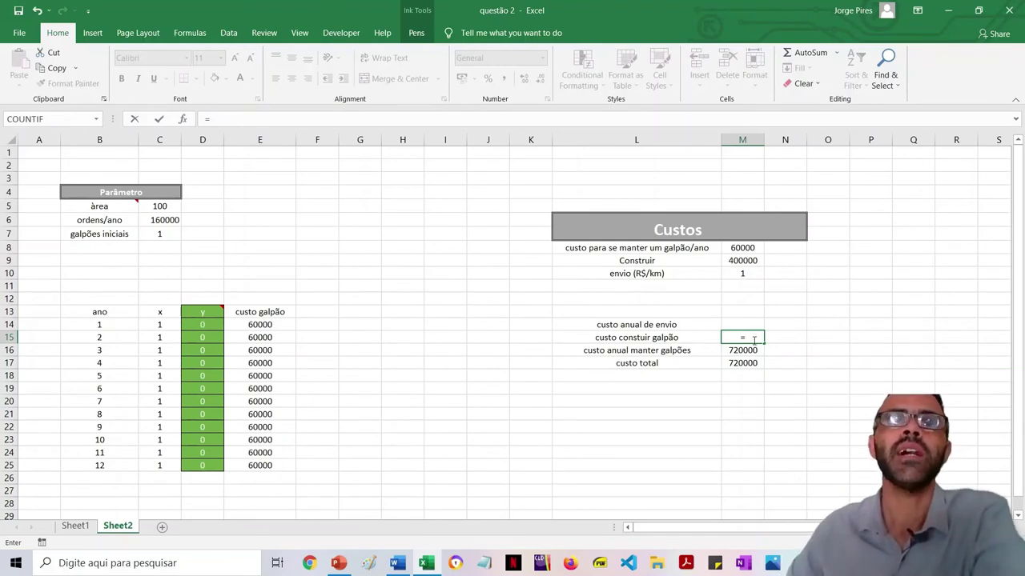
pyautogui.click(753, 261)
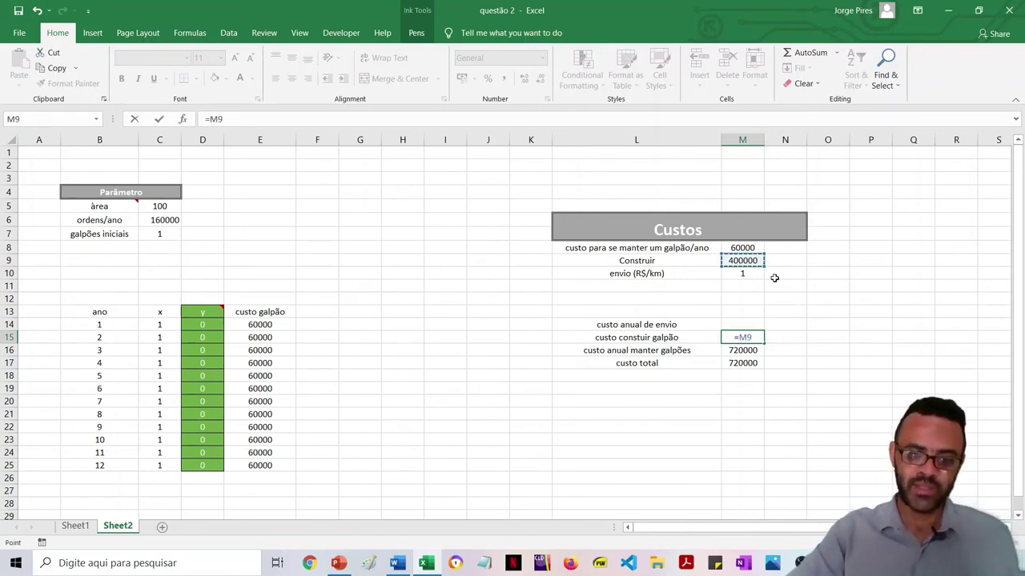
pyautogui.write('*')
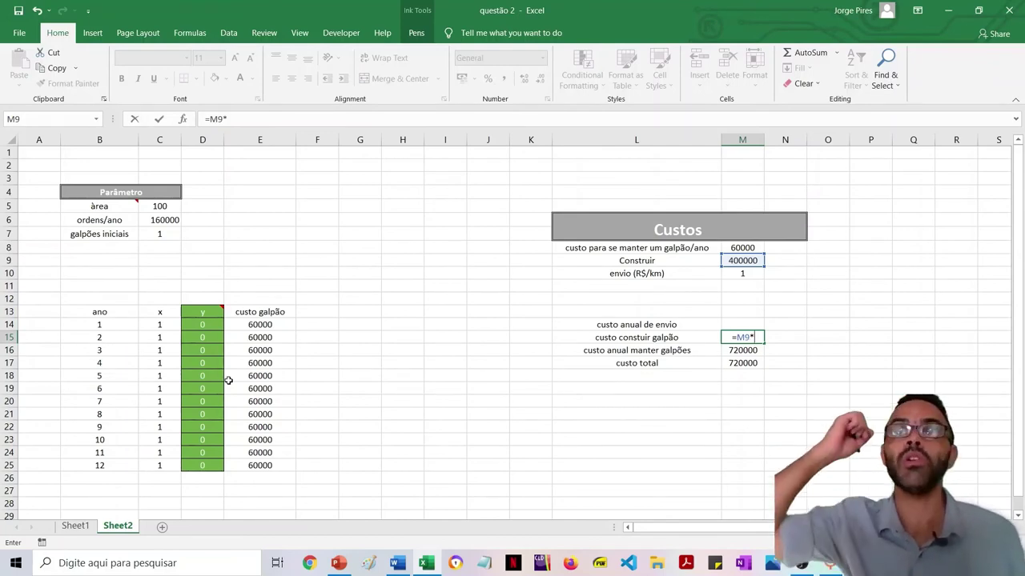
pyautogui.write('su')
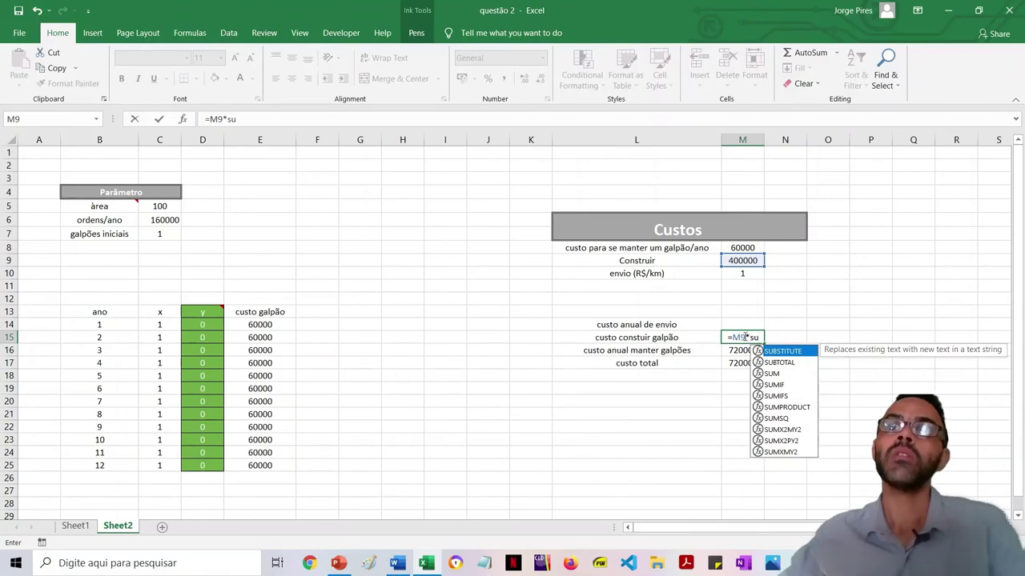
pyautogui.doubleClick(773, 374)
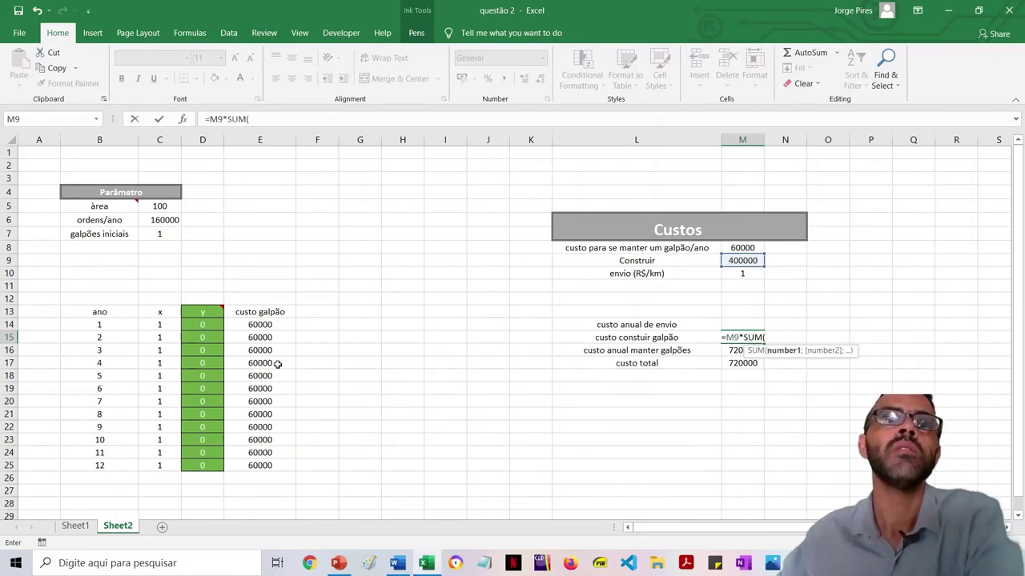
pyautogui.moveTo(202, 327); pyautogui.dragTo(228, 463)
pyautogui.write(')')
pyautogui.press('Return')
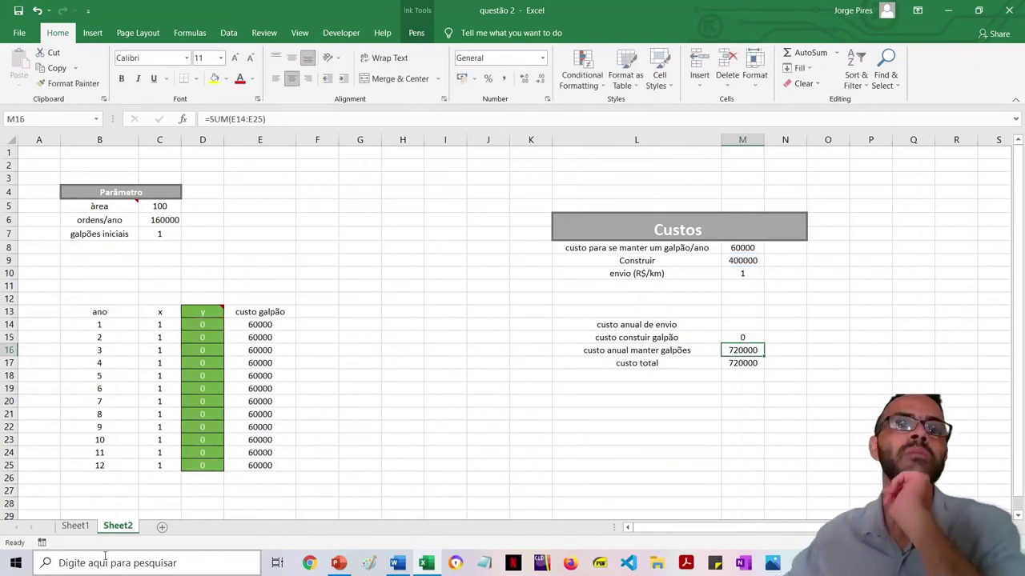
# Compare the custo constuir galpão formula on Sheet1 with the one in M15 on Sheet2.
pyautogui.click(75, 526)
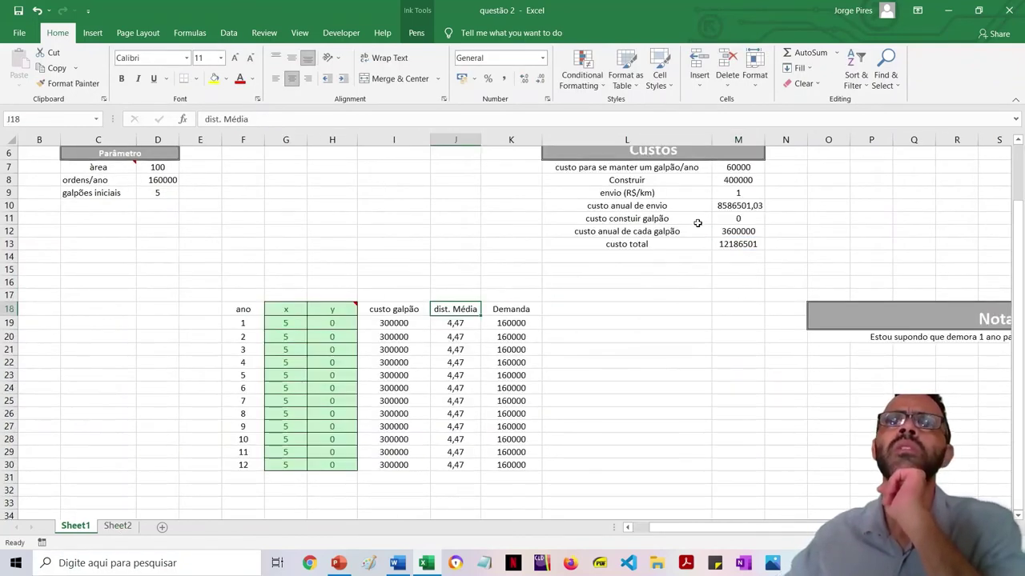
pyautogui.click(659, 232)
pyautogui.click(740, 231)
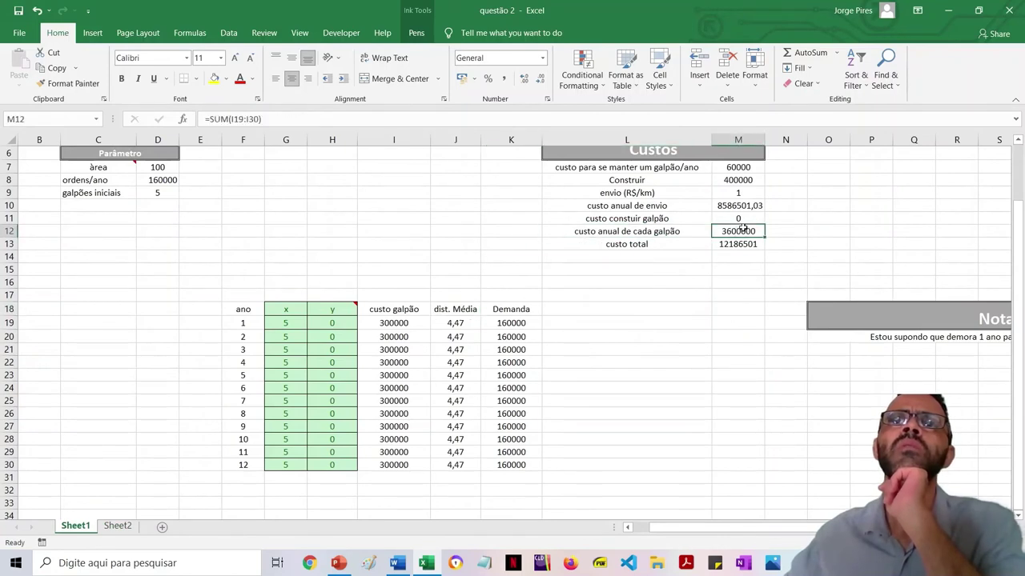
pyautogui.doubleClick(744, 219)
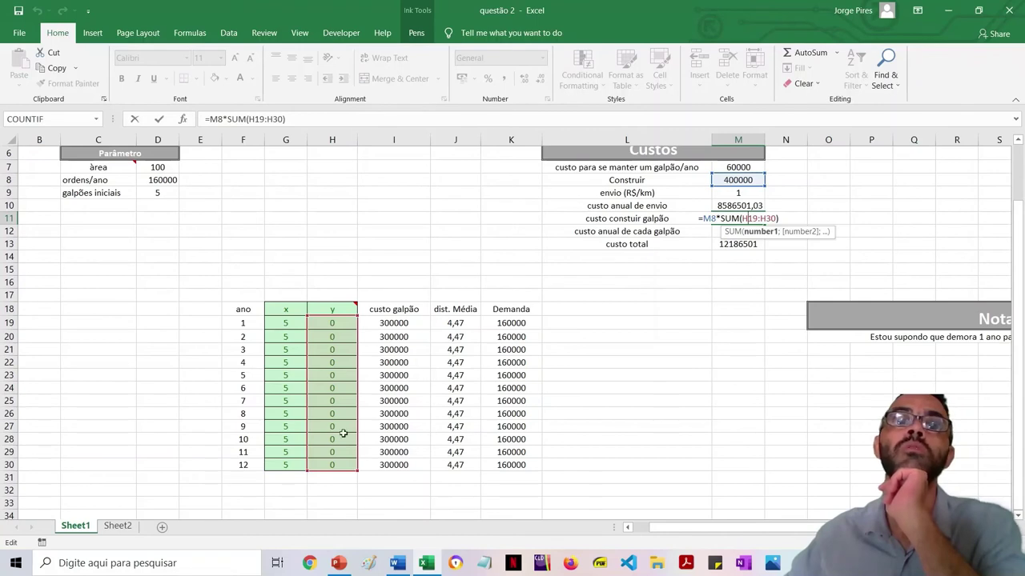
pyautogui.press('Escape')
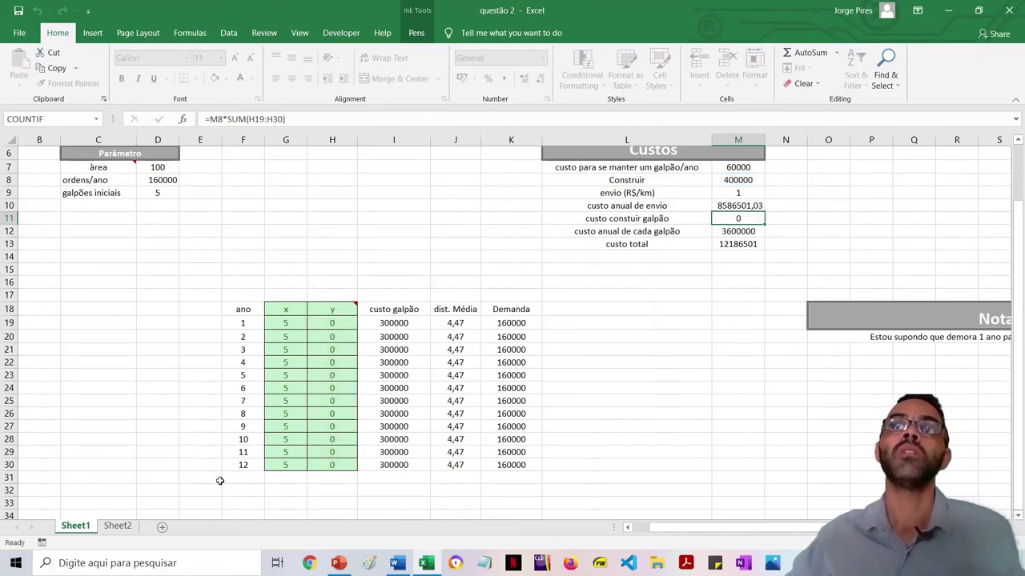
pyautogui.click(118, 526)
pyautogui.click(750, 337)
# Test the cost formulas by setting y for ano 7 in D20 to 1, and undo the change.
pyautogui.click(218, 400)
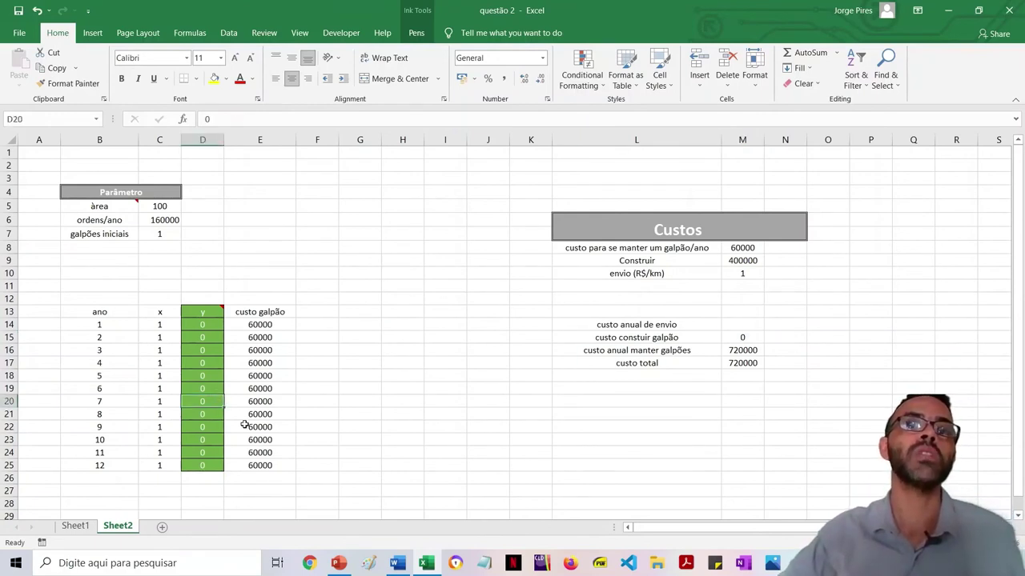
pyautogui.hotkey('shift', 'Left')
pyautogui.hotkey('shift', 'Left')
pyautogui.press('Right')
pyautogui.press('Left')
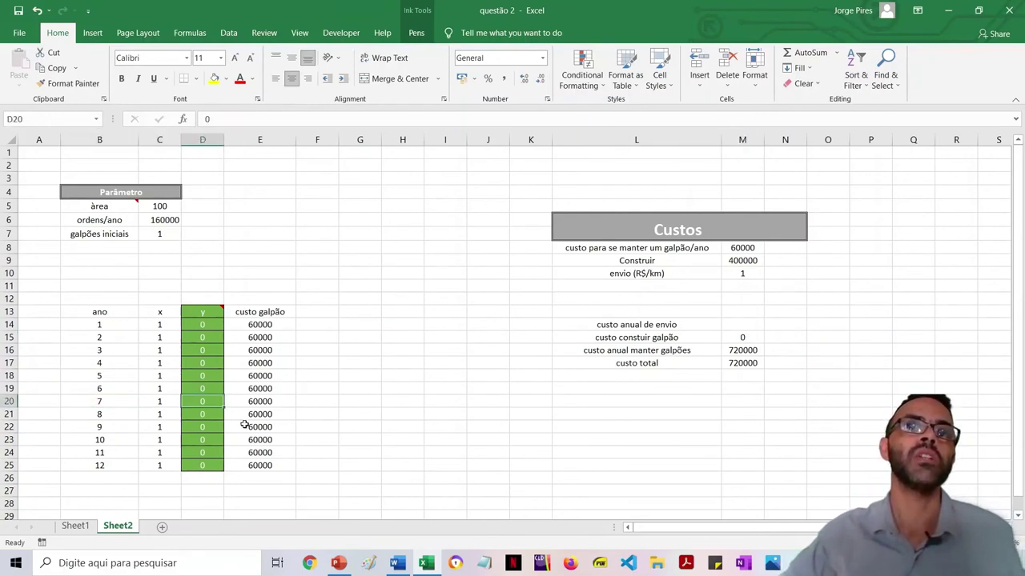
pyautogui.write('1')
pyautogui.press('Return')
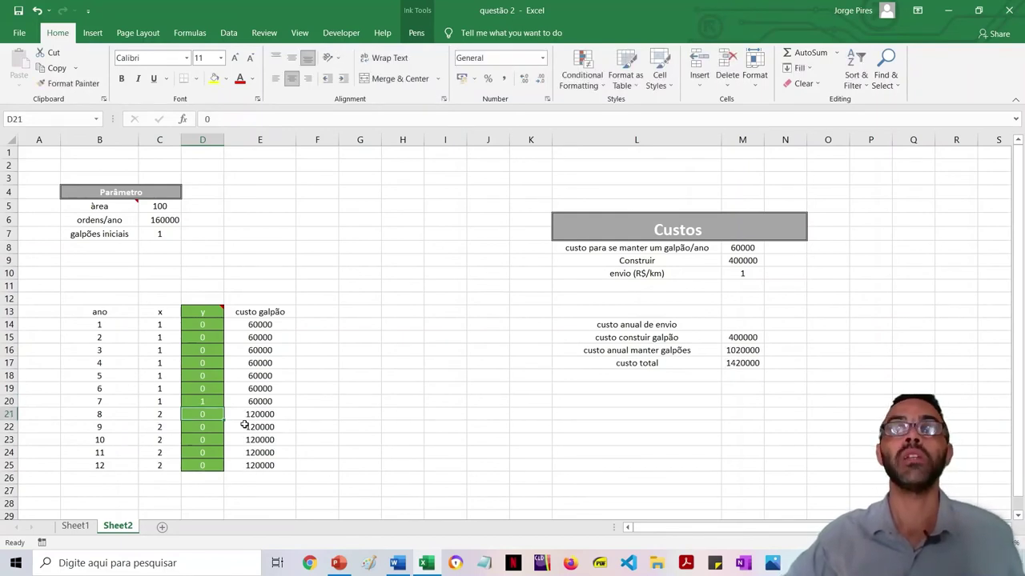
pyautogui.hotkey('ctrl', 'z')
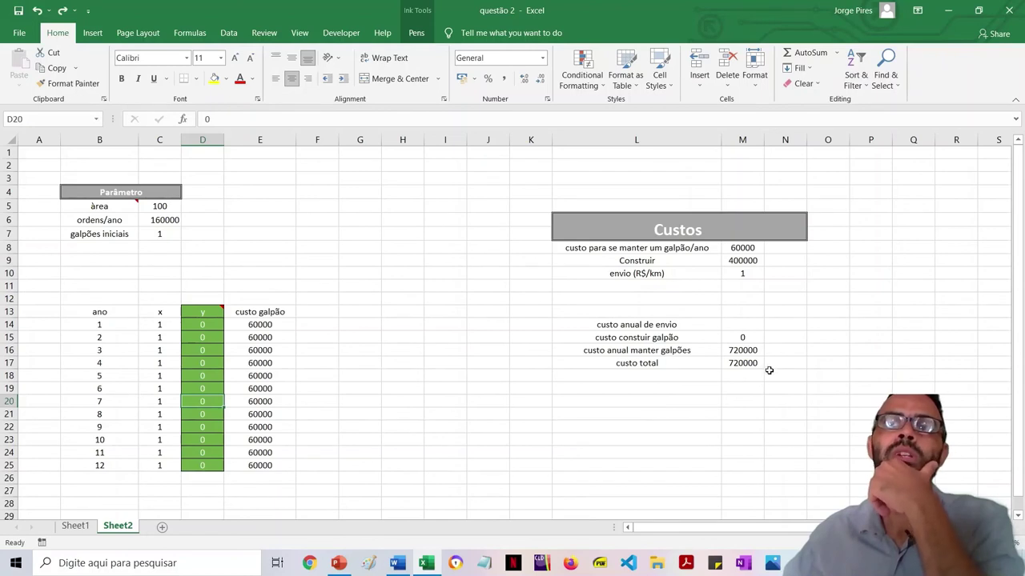
pyautogui.click(745, 325)
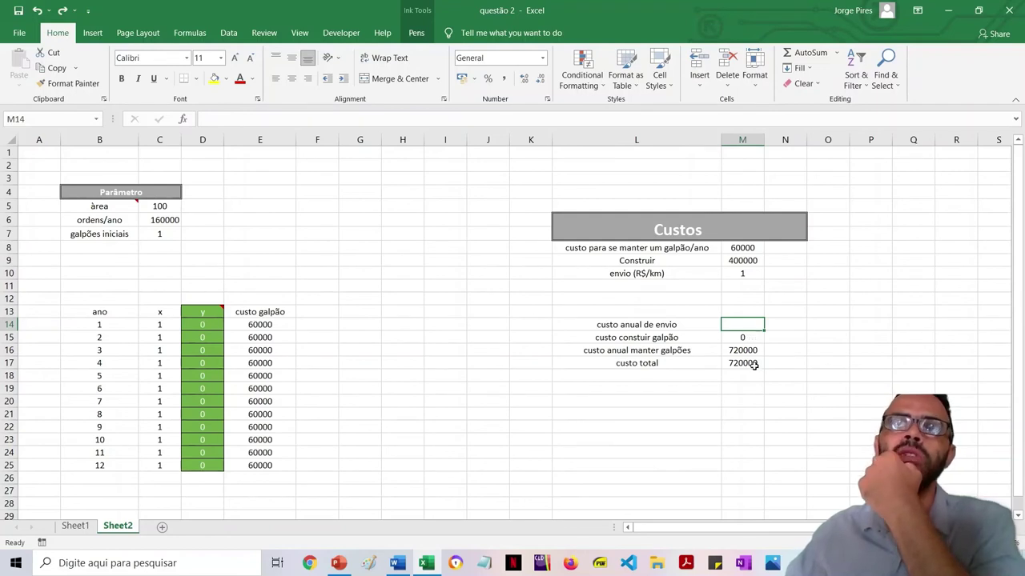
pyautogui.write('=')
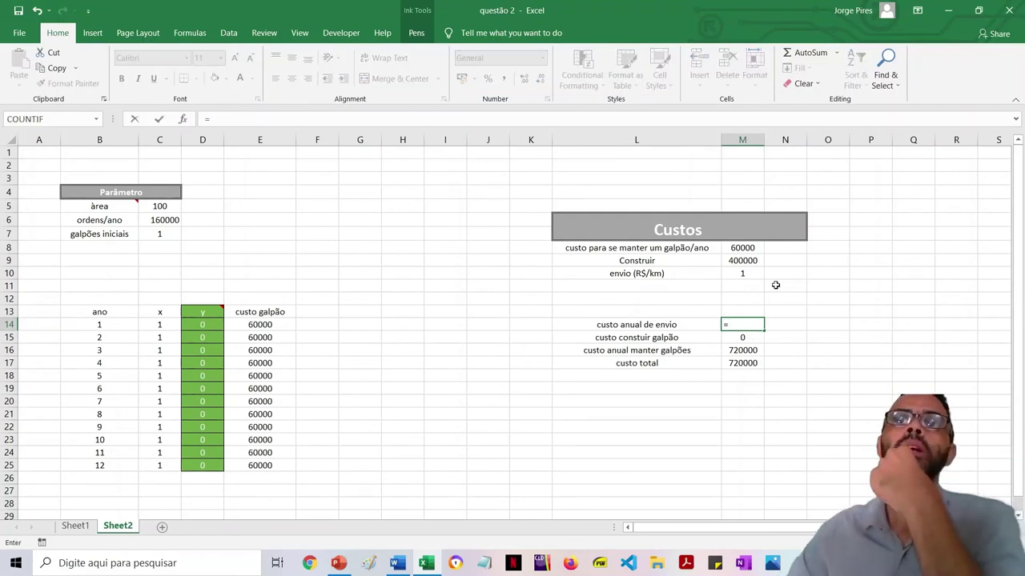
pyautogui.click(163, 221)
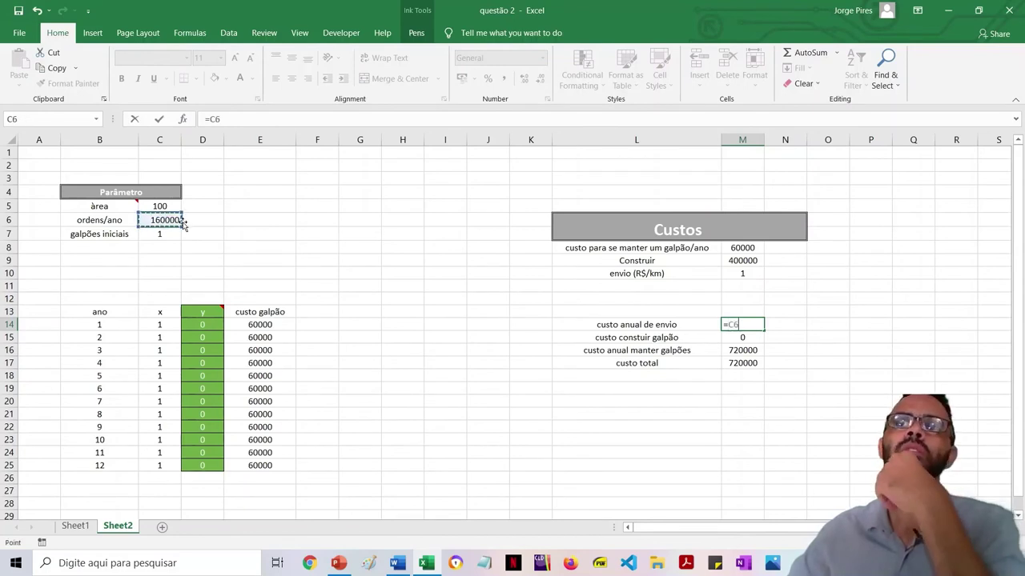
pyautogui.write('*')
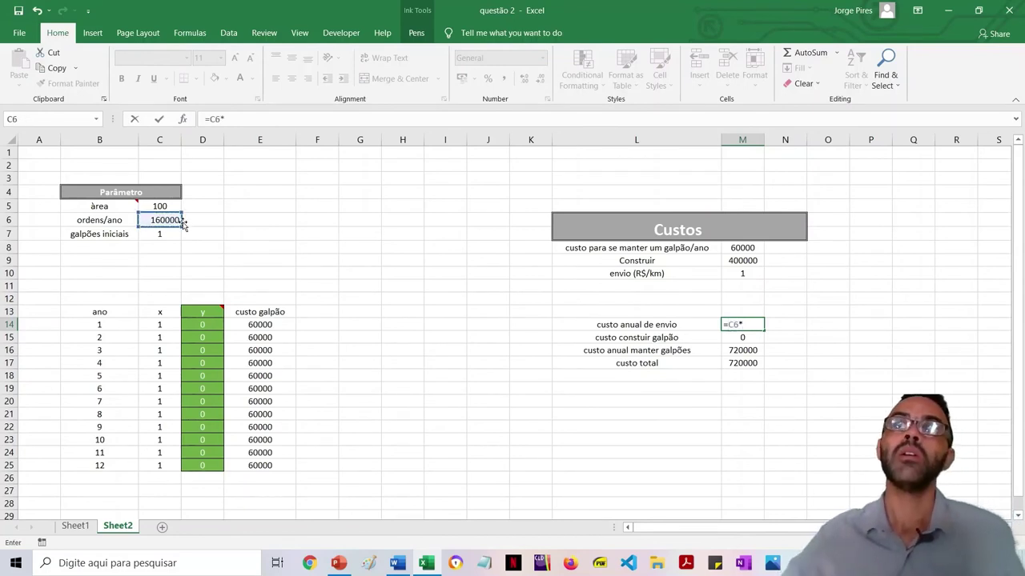
pyautogui.click(752, 273)
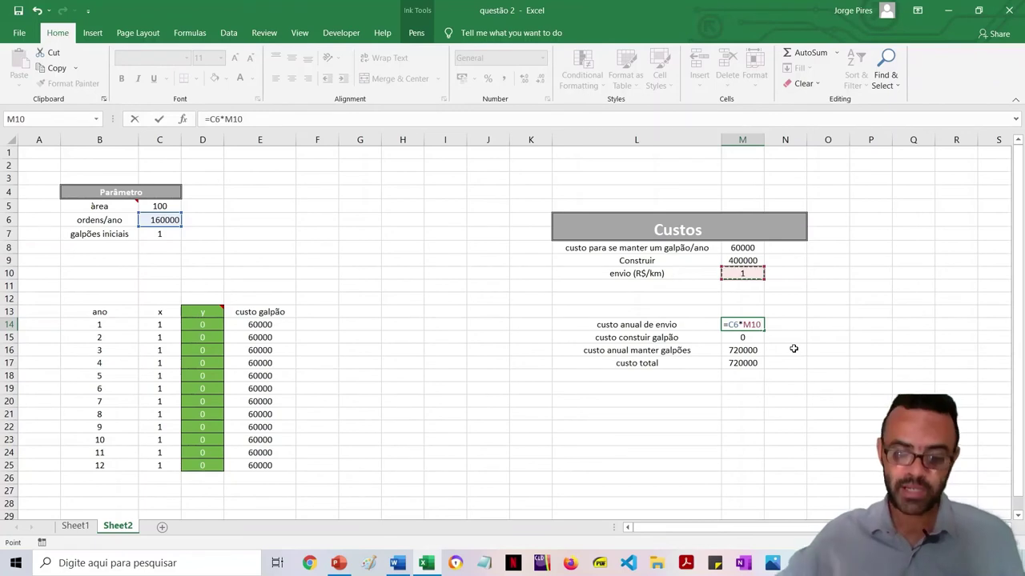
pyautogui.write('*')
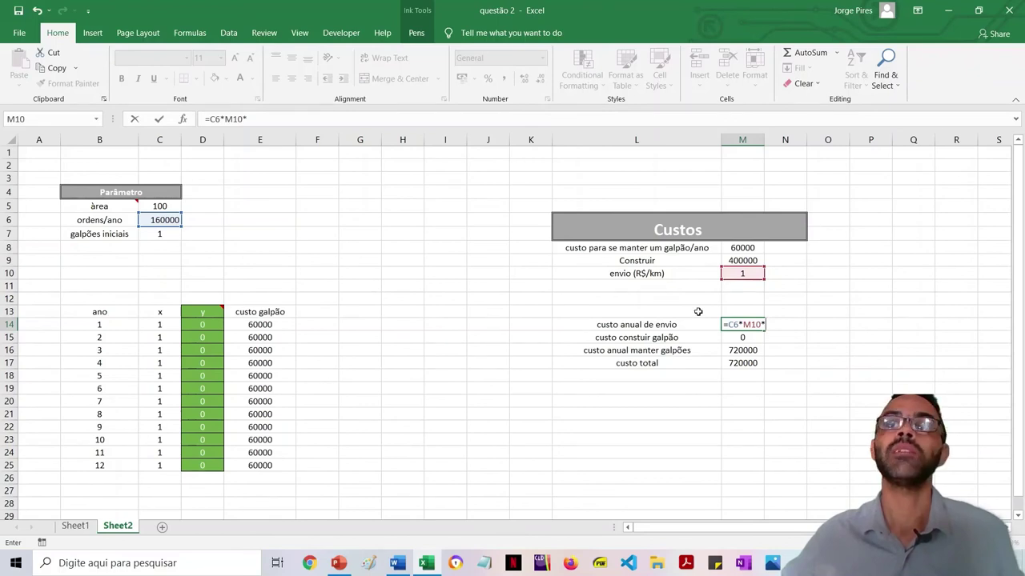
pyautogui.press('Escape')
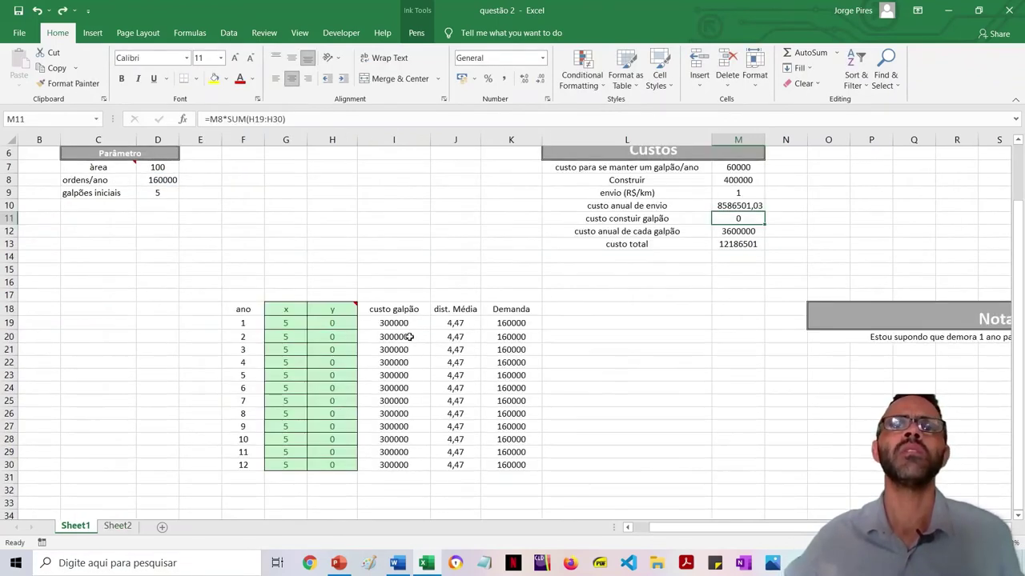
# Copy the dist. Média header from J18 on Sheet1 into F13 on Sheet2 and widen column F to fit it.
pyautogui.click(410, 337)
pyautogui.click(459, 323)
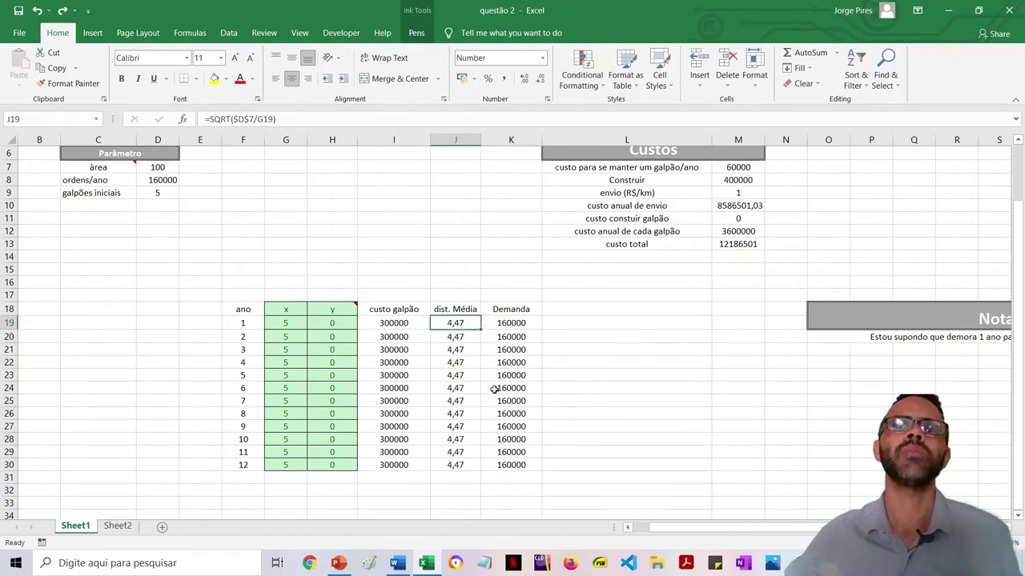
pyautogui.press('Up')
pyautogui.hotkey('shift', 'Down')
pyautogui.hotkey('shift', 'Down')
pyautogui.hotkey('shift', 'Down')
pyautogui.hotkey('shift', 'Down')
pyautogui.hotkey('shift', 'Down')
pyautogui.hotkey('shift', 'Down')
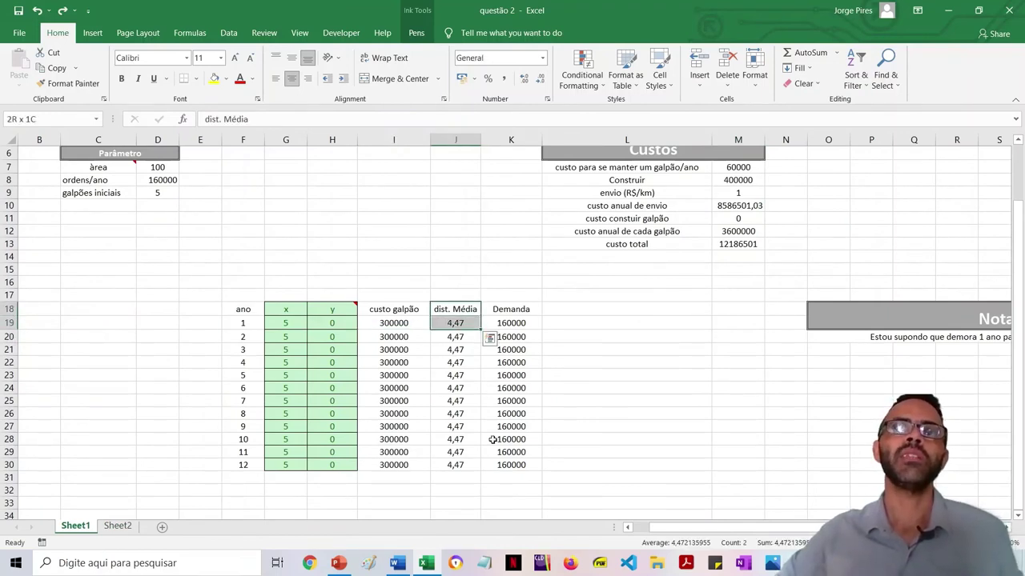
pyautogui.hotkey('shift', 'Up')
pyautogui.hotkey('shift', 'Up')
pyautogui.hotkey('shift', 'Up')
pyautogui.hotkey('shift', 'Up')
pyautogui.hotkey('shift', 'Up')
pyautogui.hotkey('shift', 'Up')
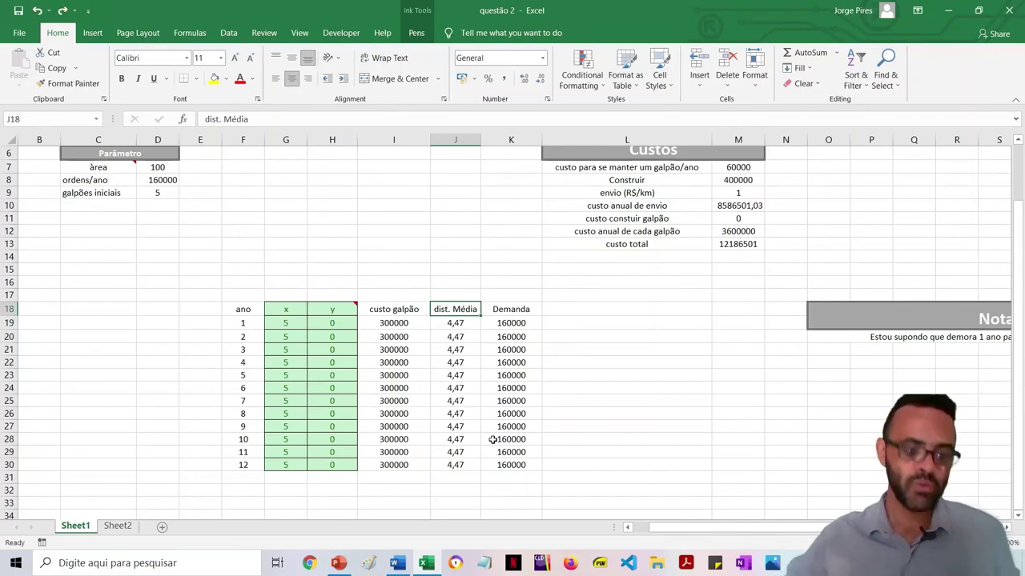
pyautogui.hotkey('ctrl', 'c')
pyautogui.click(118, 526)
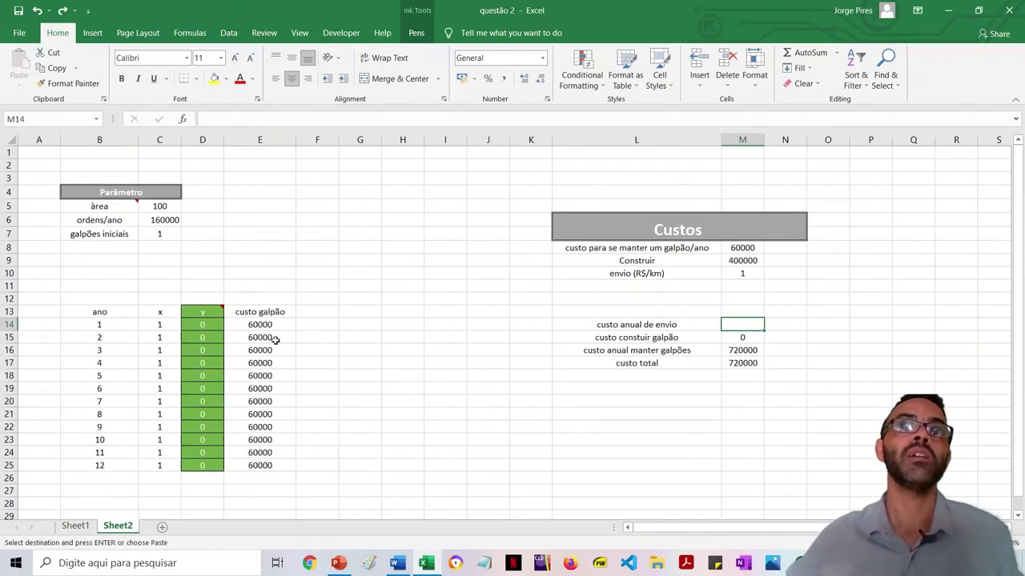
pyautogui.click(334, 316)
pyautogui.hotkey('ctrl', 'v')
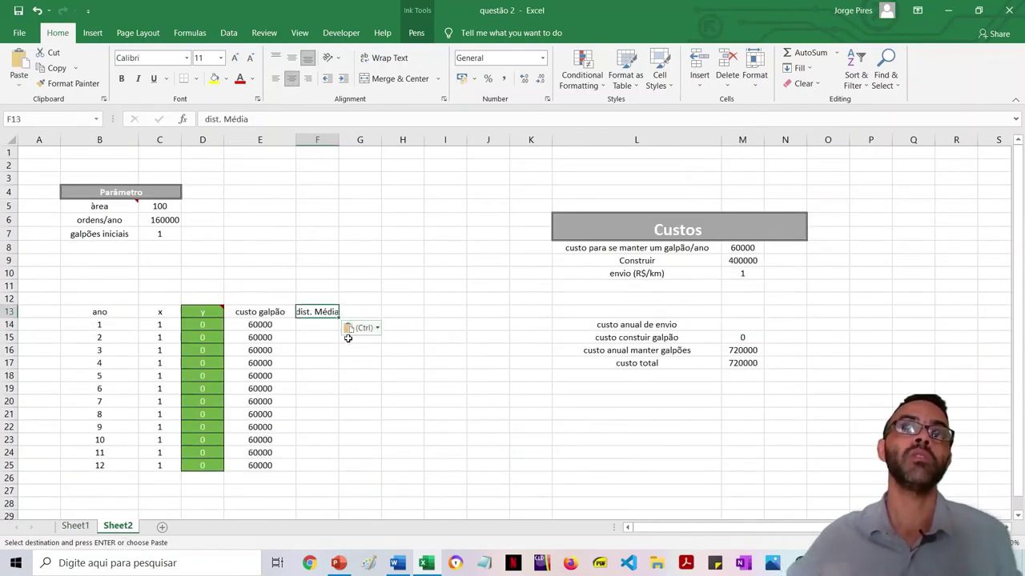
pyautogui.moveTo(339, 139); pyautogui.dragTo(349, 140)
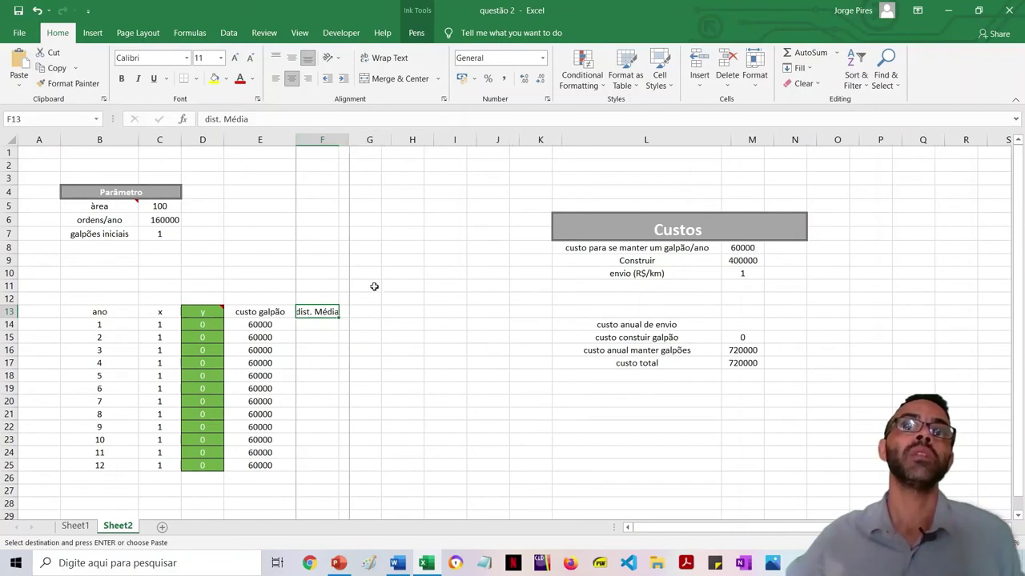
# Enter the dist. Média formula =SQRT($C$5/C14) in F14, with the área reference C5 locked as absolute.
pyautogui.click(343, 329)
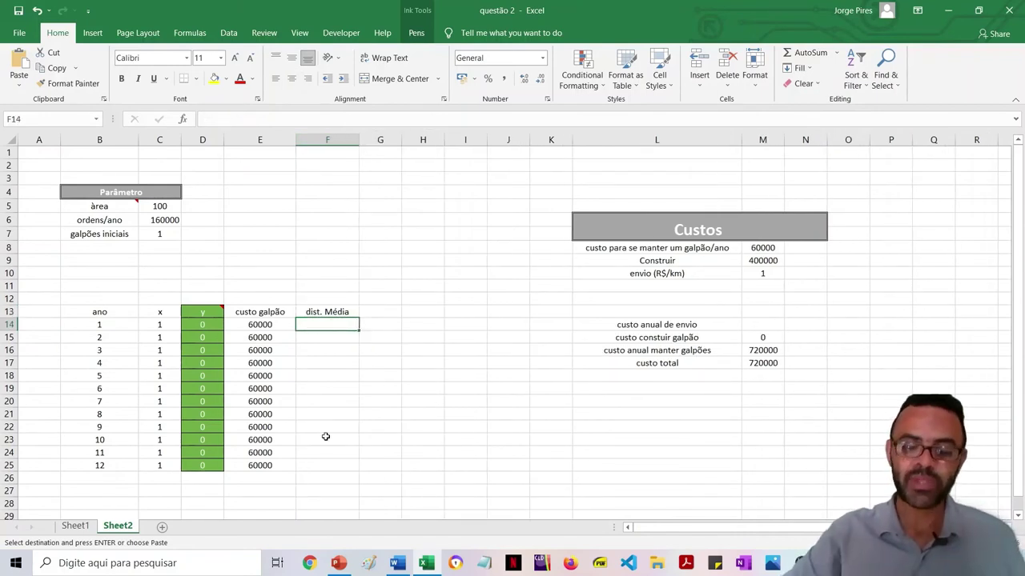
pyautogui.write('=')
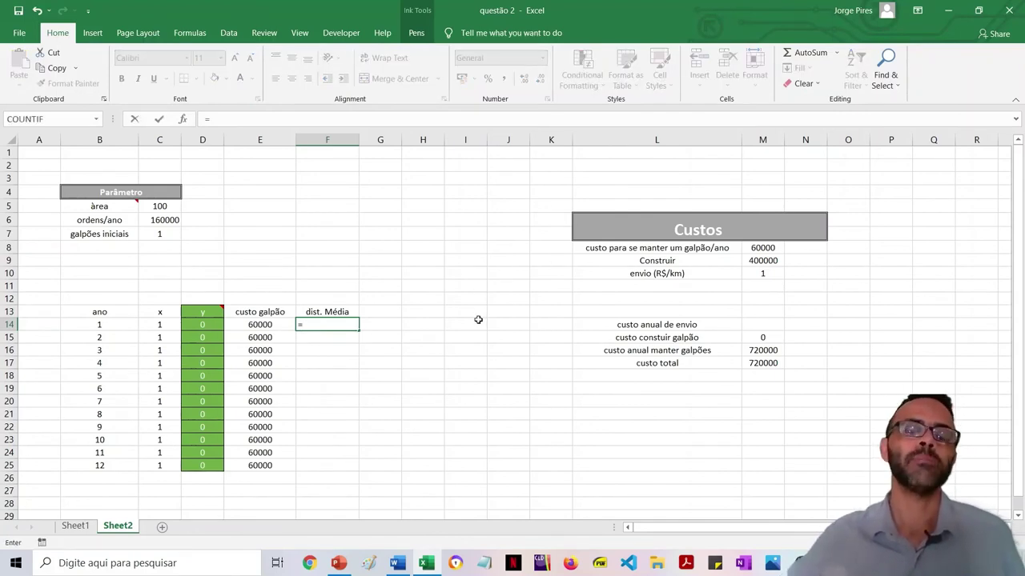
pyautogui.write('sq')
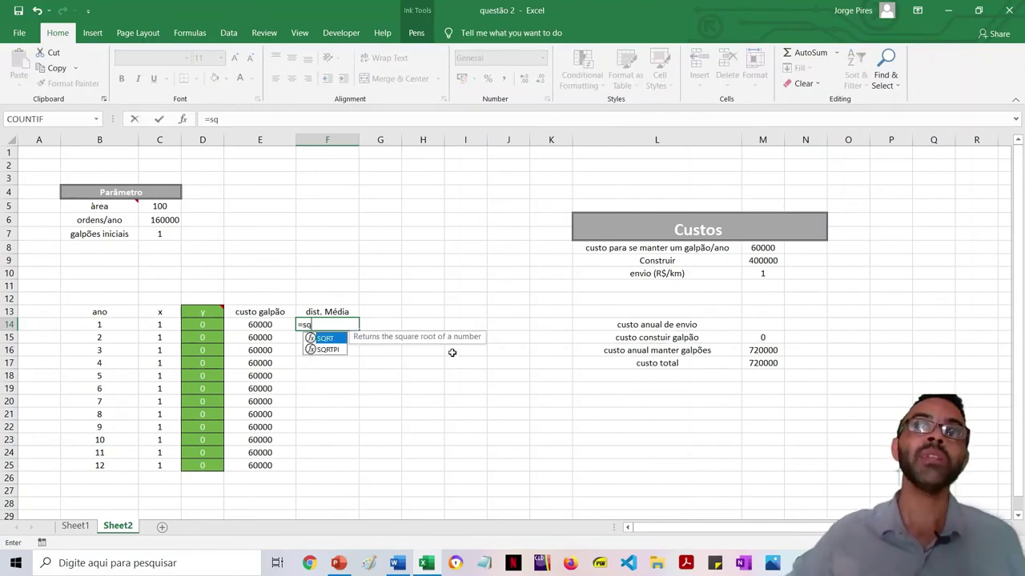
pyautogui.doubleClick(325, 339)
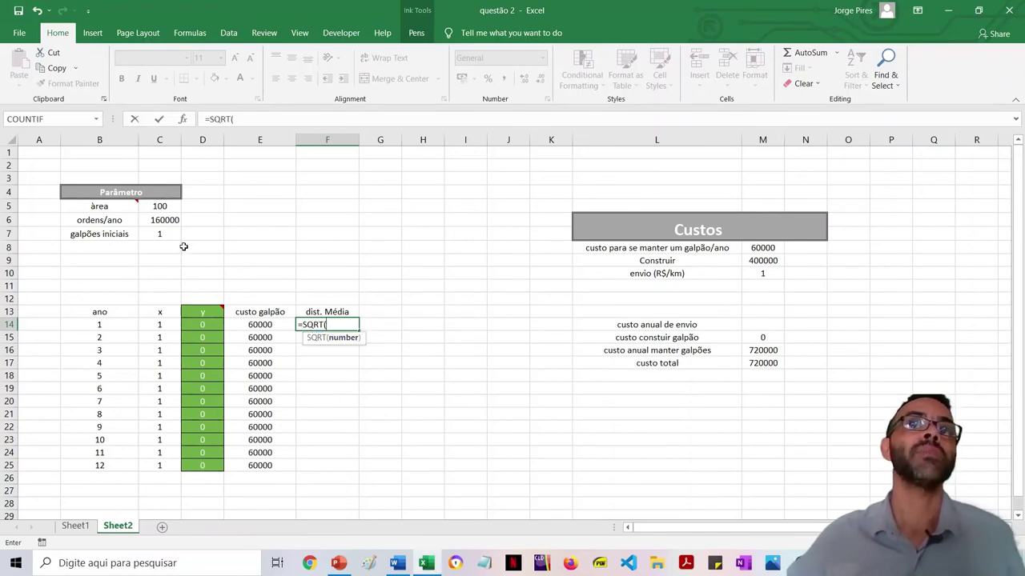
pyautogui.click(158, 205)
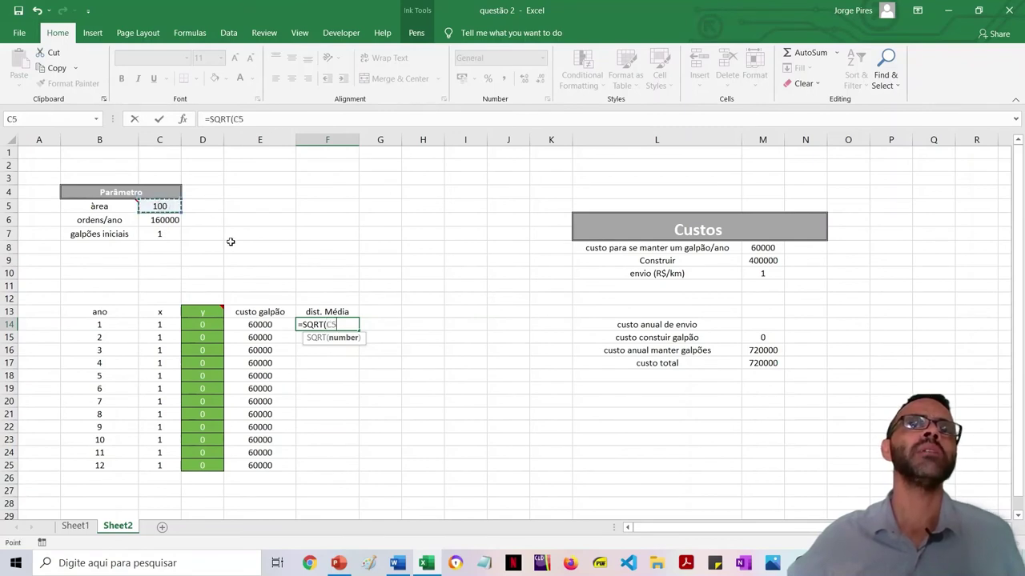
pyautogui.write('/')
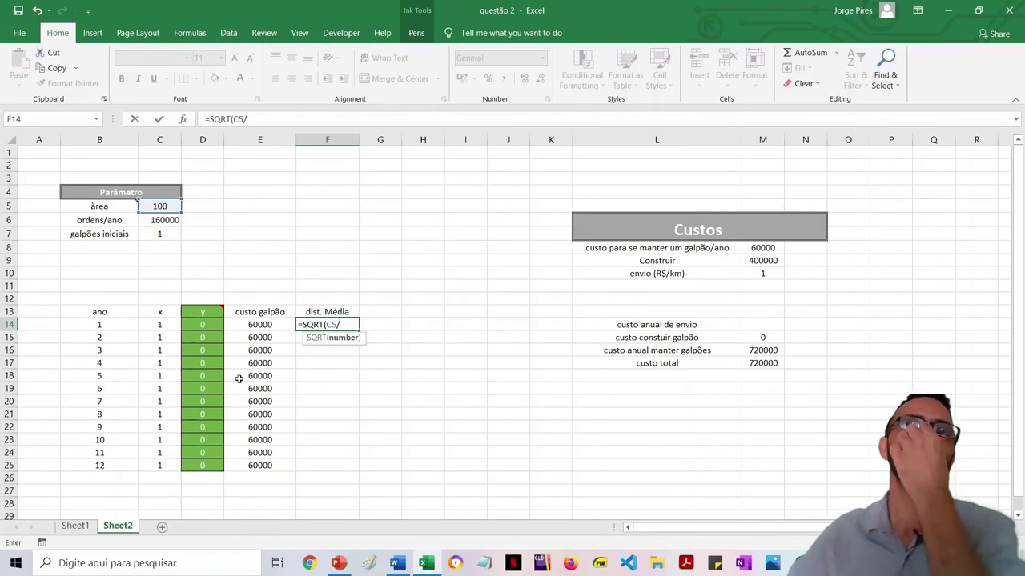
pyautogui.click(160, 325)
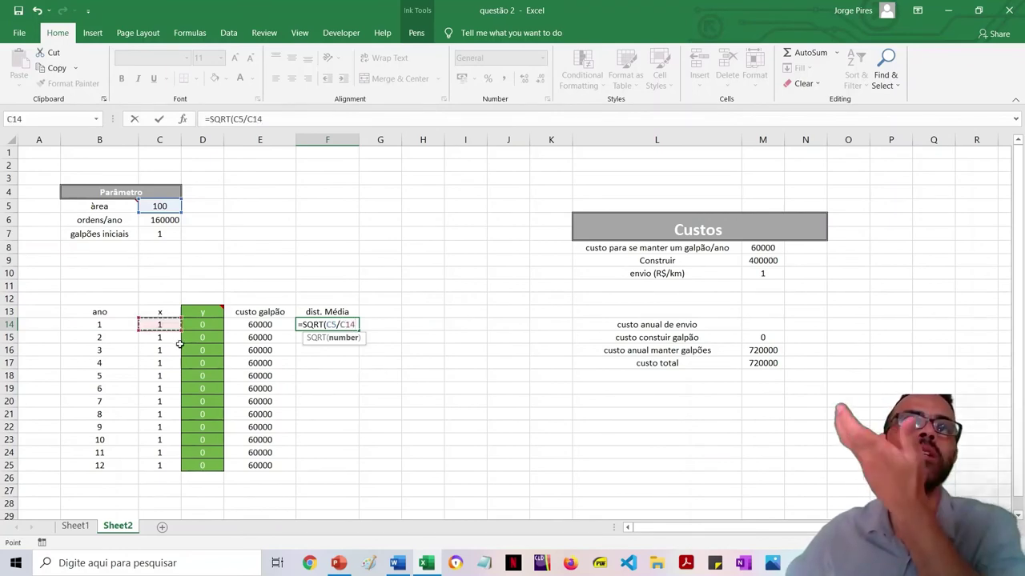
pyautogui.write(')')
pyautogui.press('Return')
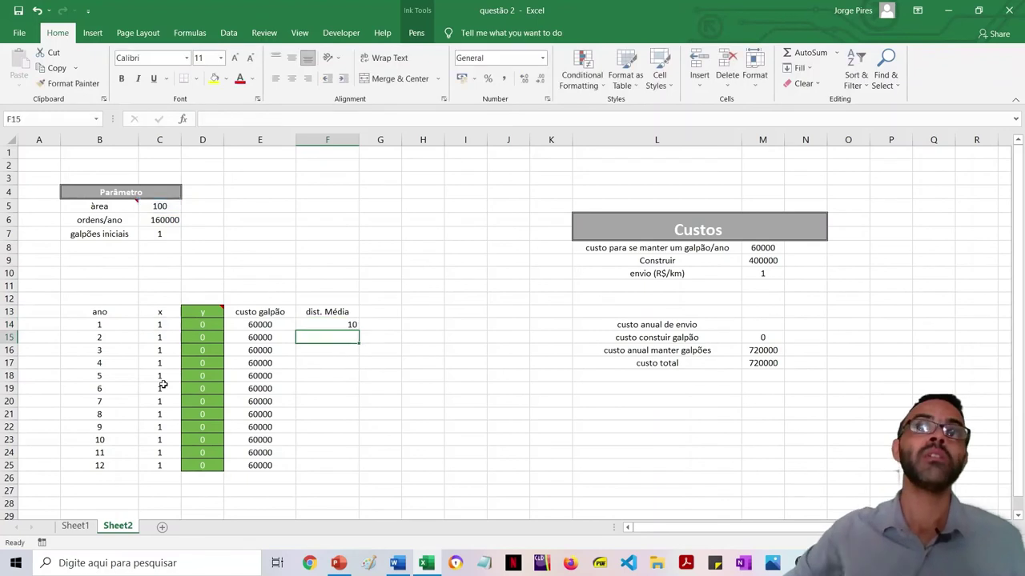
pyautogui.doubleClick(350, 324)
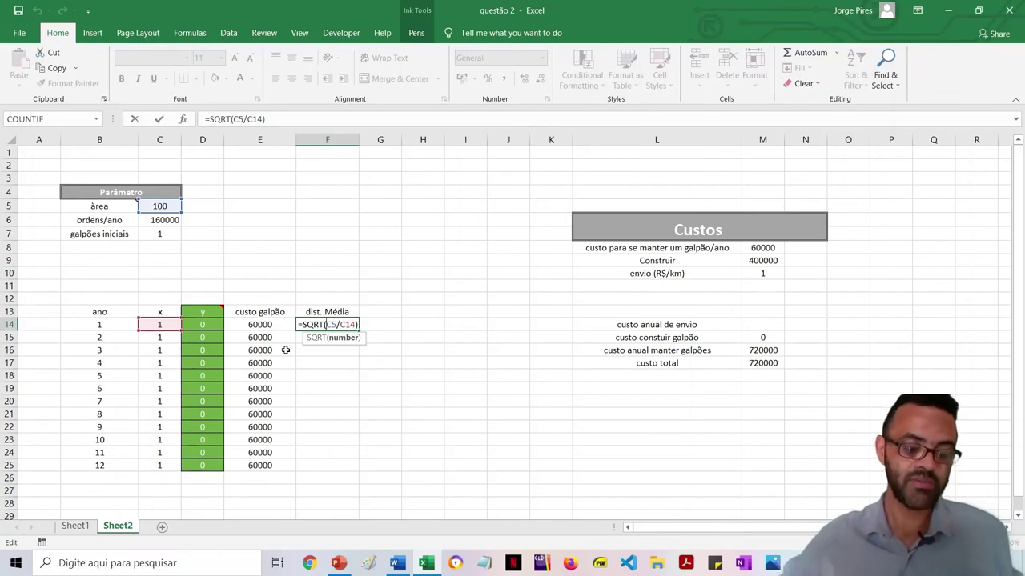
pyautogui.write('$')
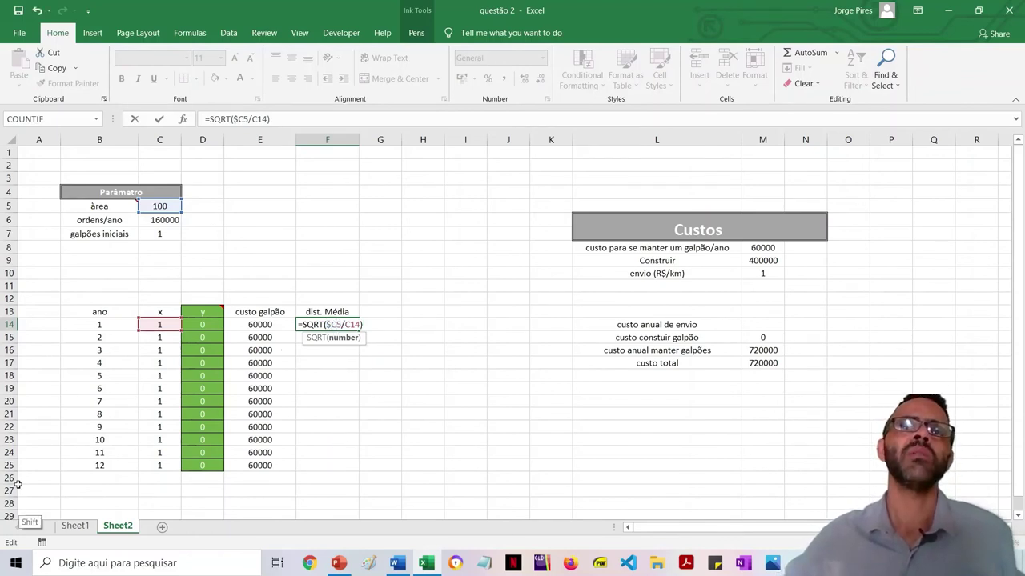
pyautogui.press('Return')
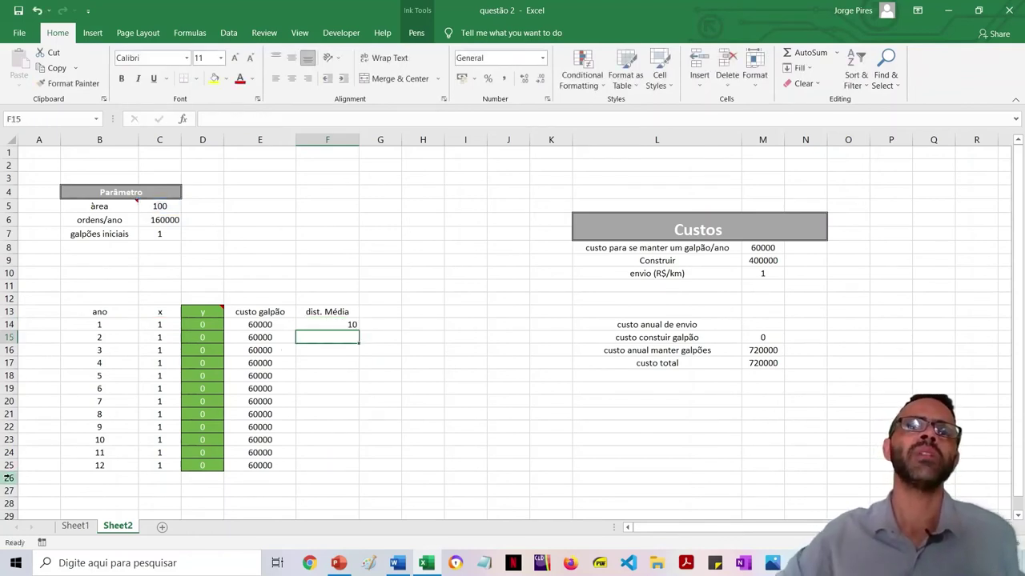
# Fill the dist. Média formula from F14 down to F25 and centre the values.
pyautogui.click(351, 324)
pyautogui.moveTo(359, 330); pyautogui.dragTo(361, 471)
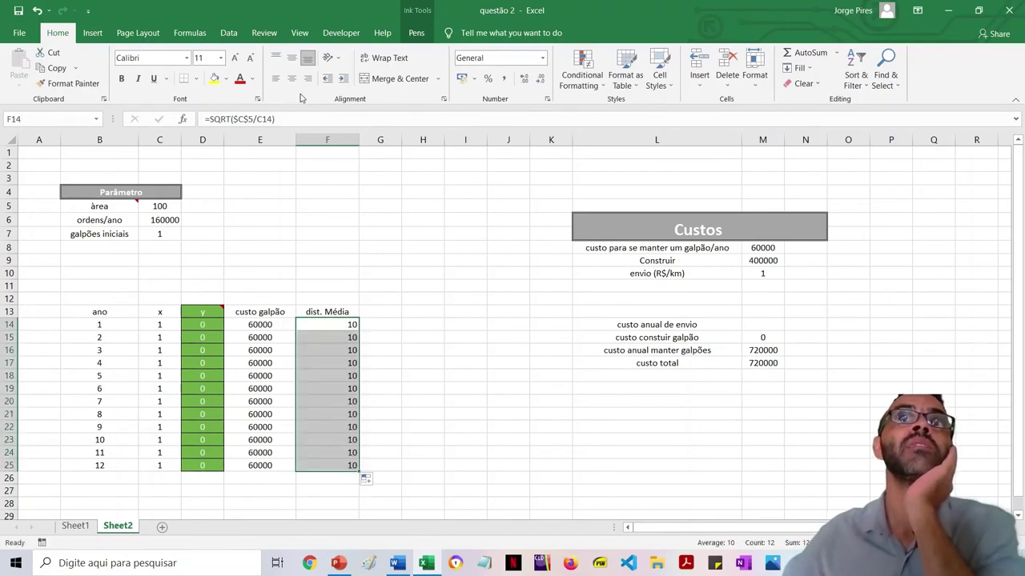
pyautogui.click(291, 79)
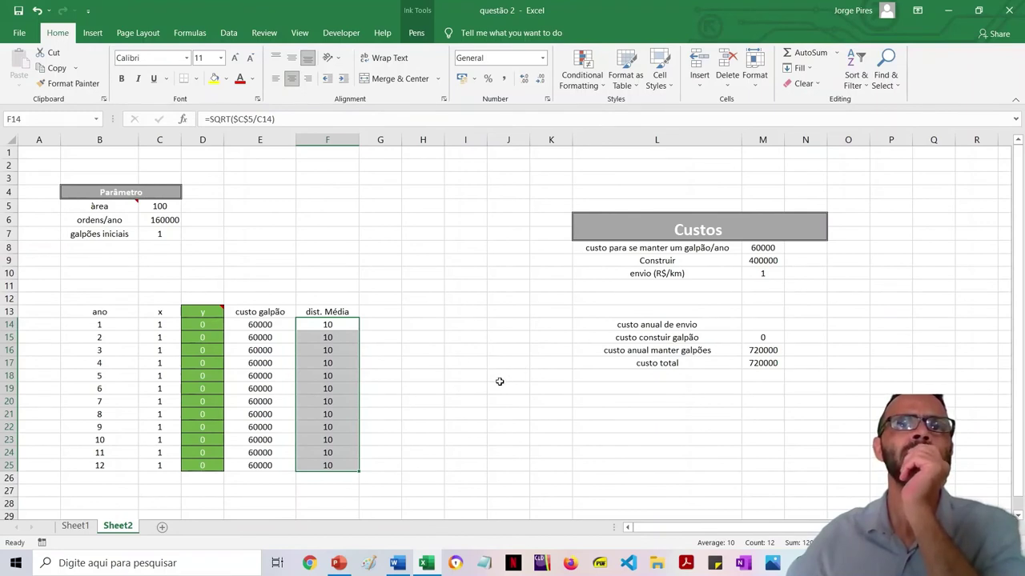
# Compare the dist. Média formulas in J19 and J24 on Sheet1 with the one in F17 on Sheet2.
pyautogui.click(325, 312)
pyautogui.click(227, 316)
pyautogui.click(325, 335)
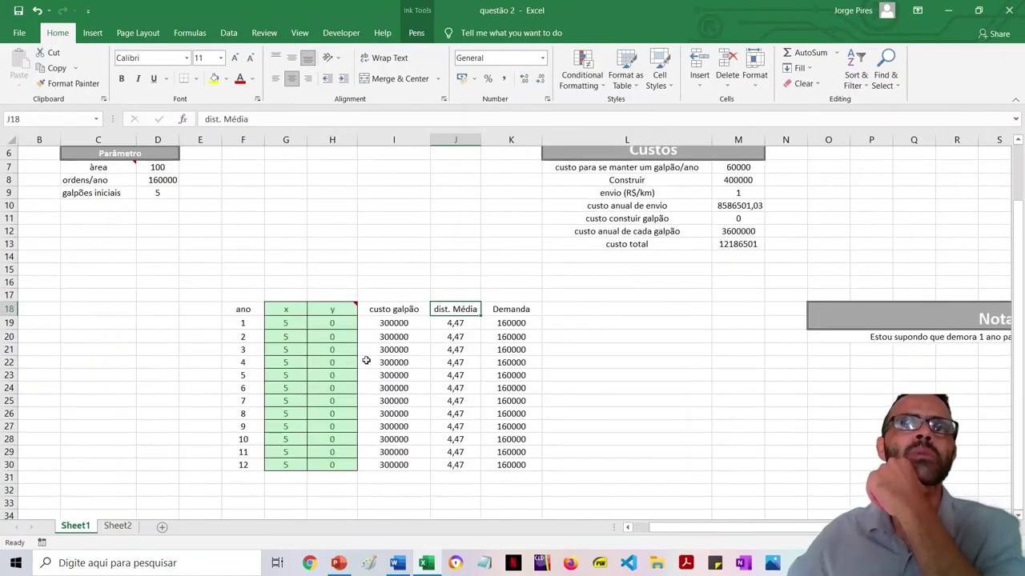
pyautogui.hotkey('ctrl', 'Down')
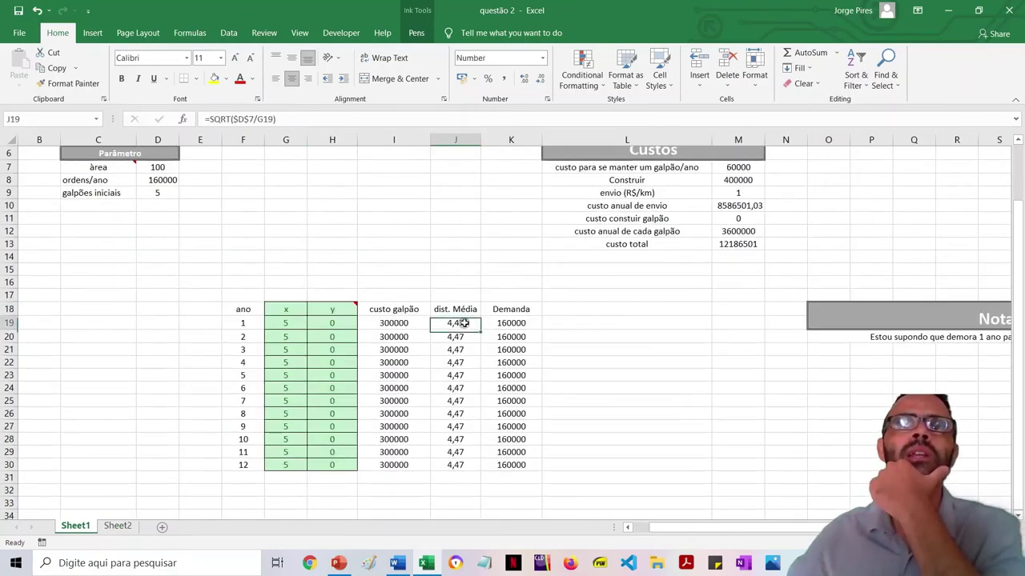
pyautogui.doubleClick(462, 323)
pyautogui.press('Escape')
pyautogui.doubleClick(464, 388)
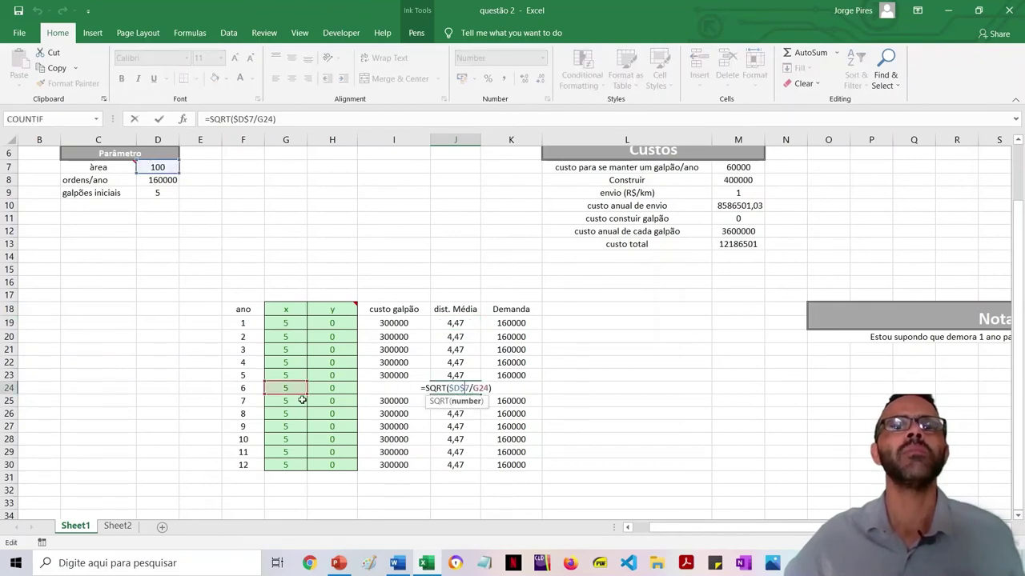
pyautogui.press('Escape')
pyautogui.click(117, 527)
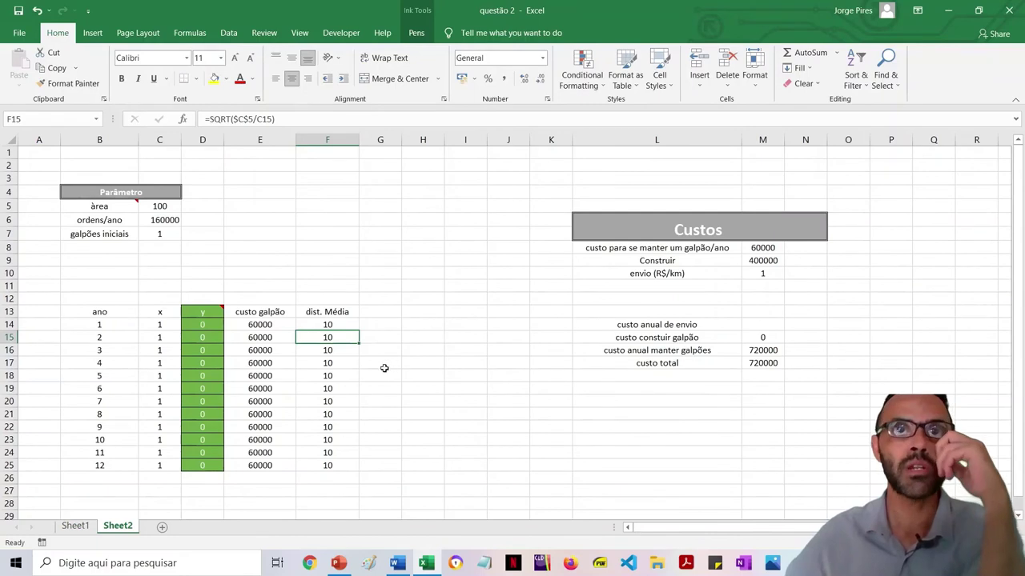
pyautogui.click(335, 363)
pyautogui.hotkey('ctrl', 'Up')
pyautogui.click(339, 362)
pyautogui.doubleClick(339, 362)
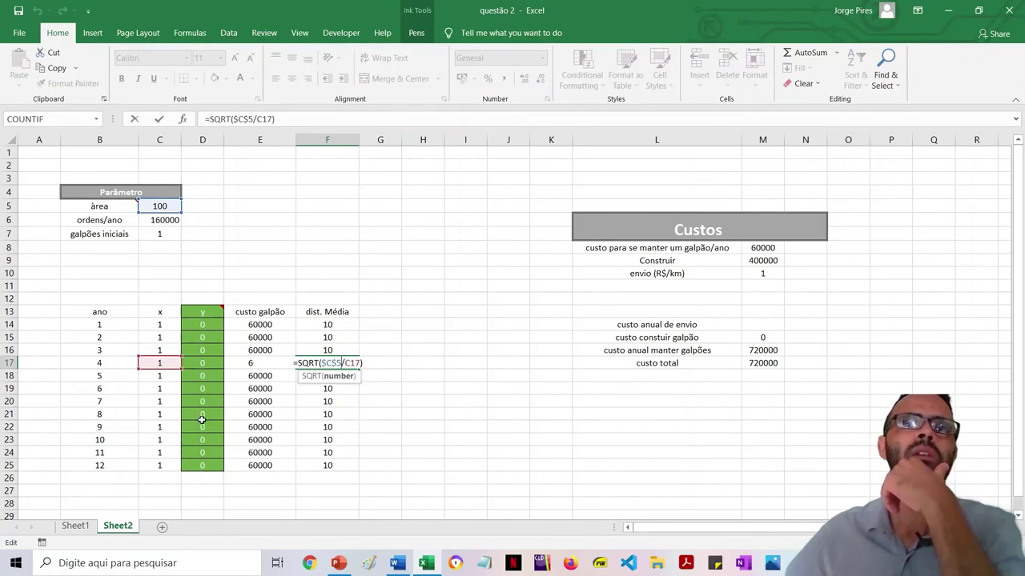
pyautogui.press('Escape')
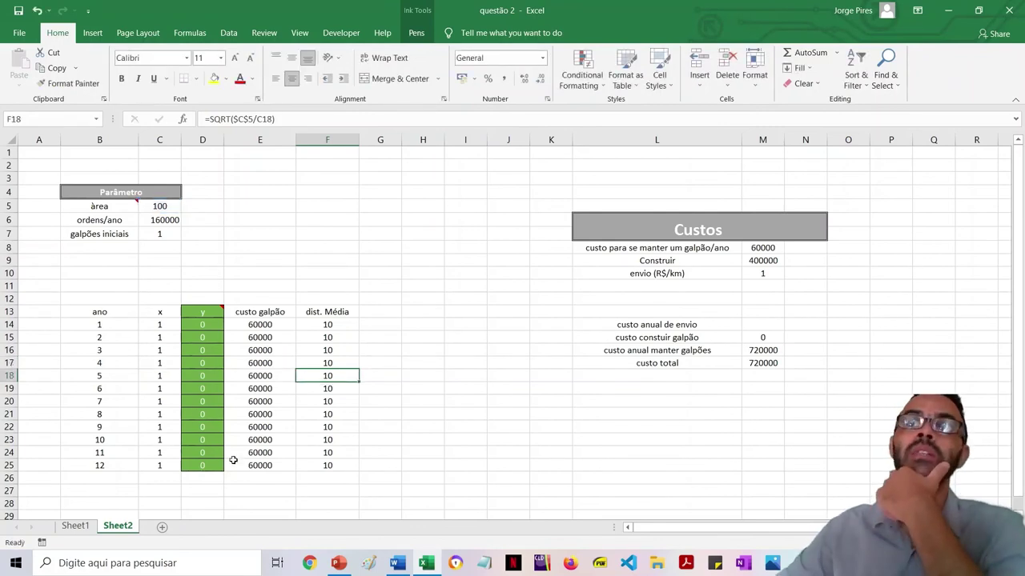
pyautogui.click(770, 323)
pyautogui.write('=')
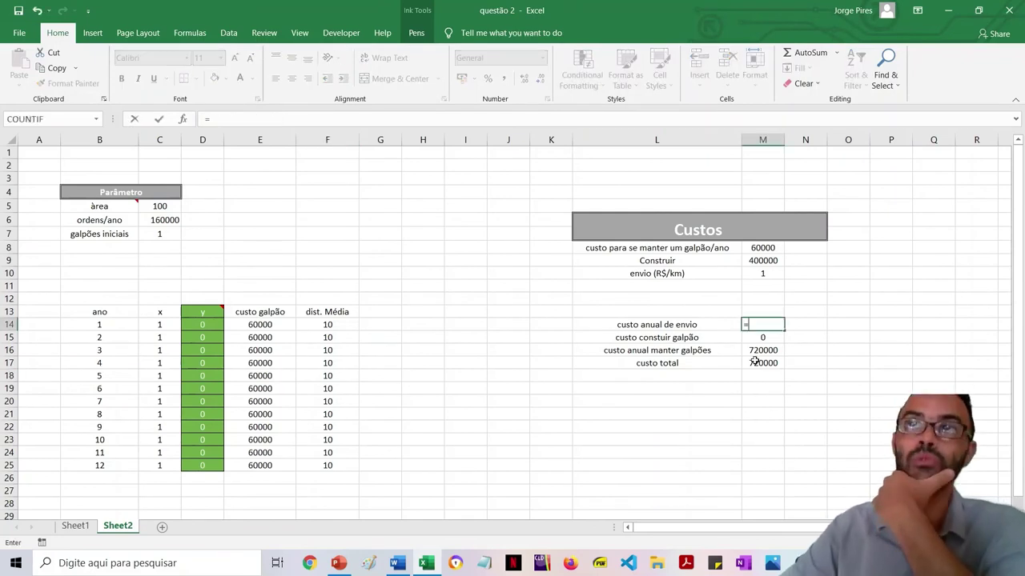
pyautogui.click(765, 274)
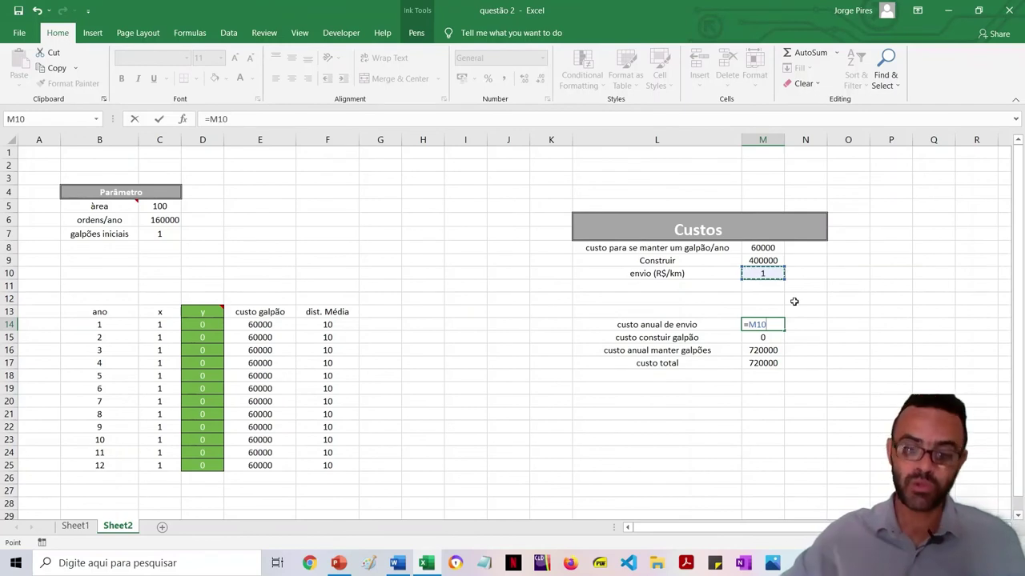
pyautogui.write('*')
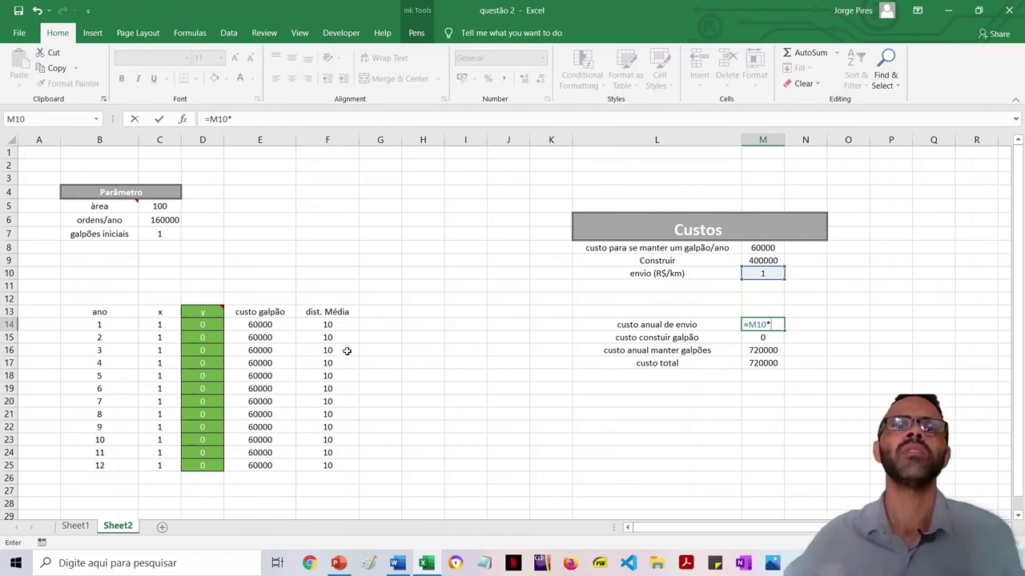
pyautogui.press('Escape')
pyautogui.click(86, 528)
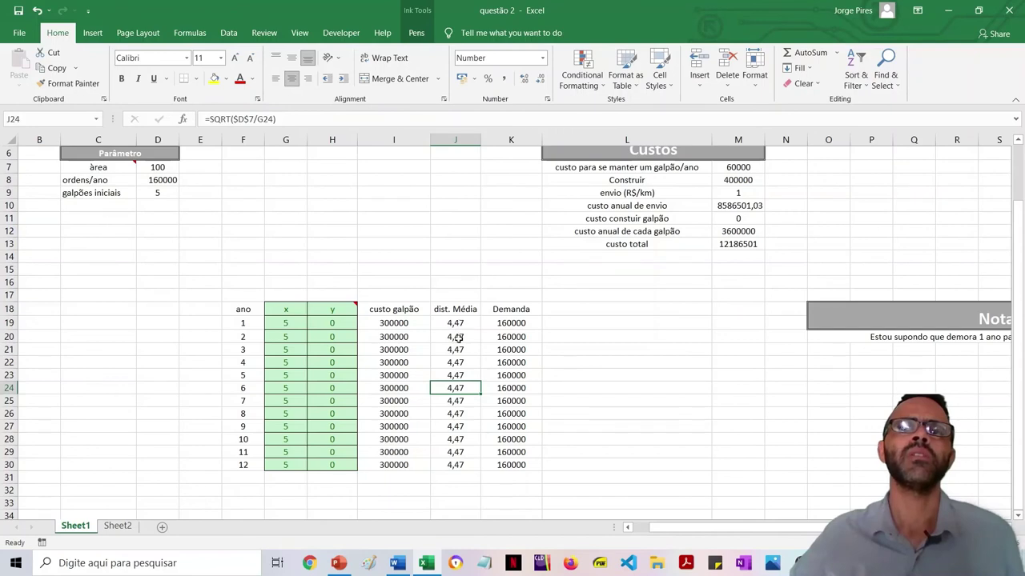
pyautogui.click(118, 526)
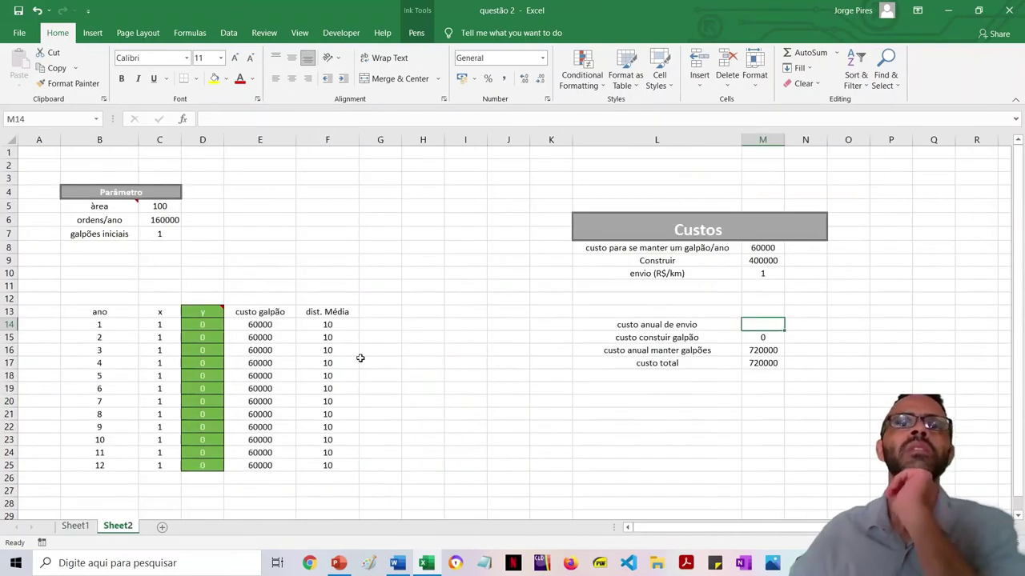
pyautogui.click(346, 325)
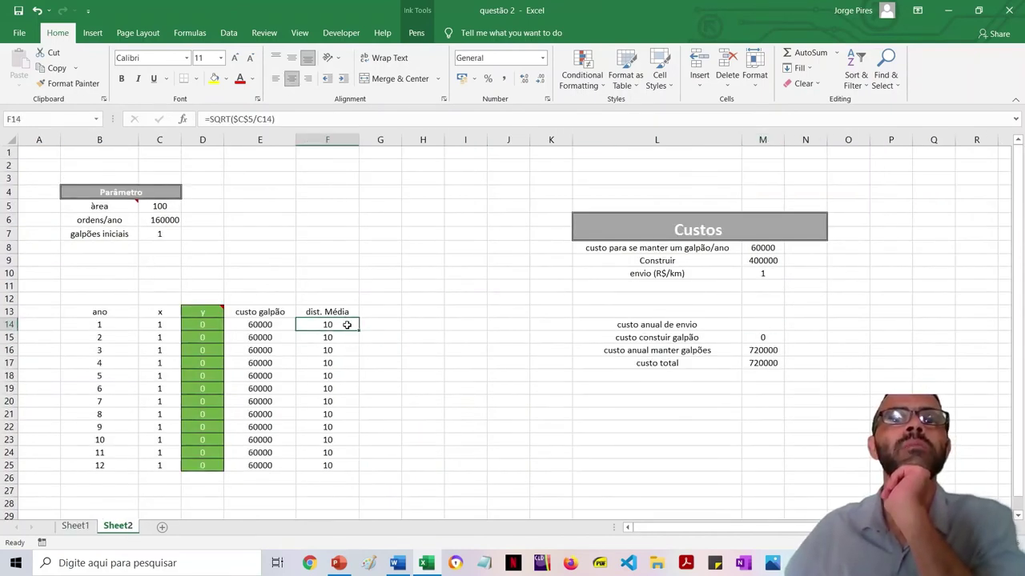
pyautogui.moveTo(341, 327); pyautogui.dragTo(317, 464)
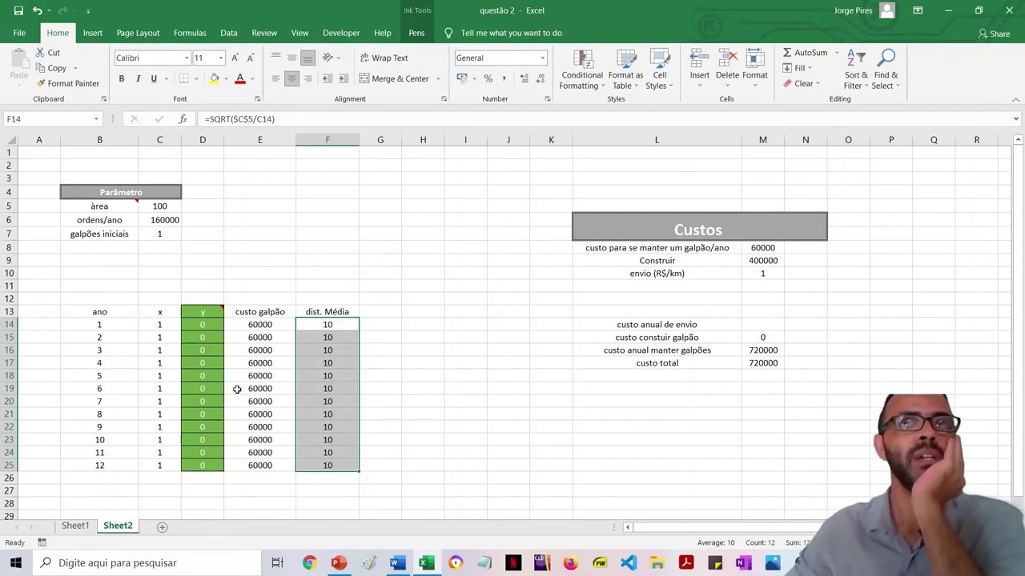
pyautogui.click(388, 326)
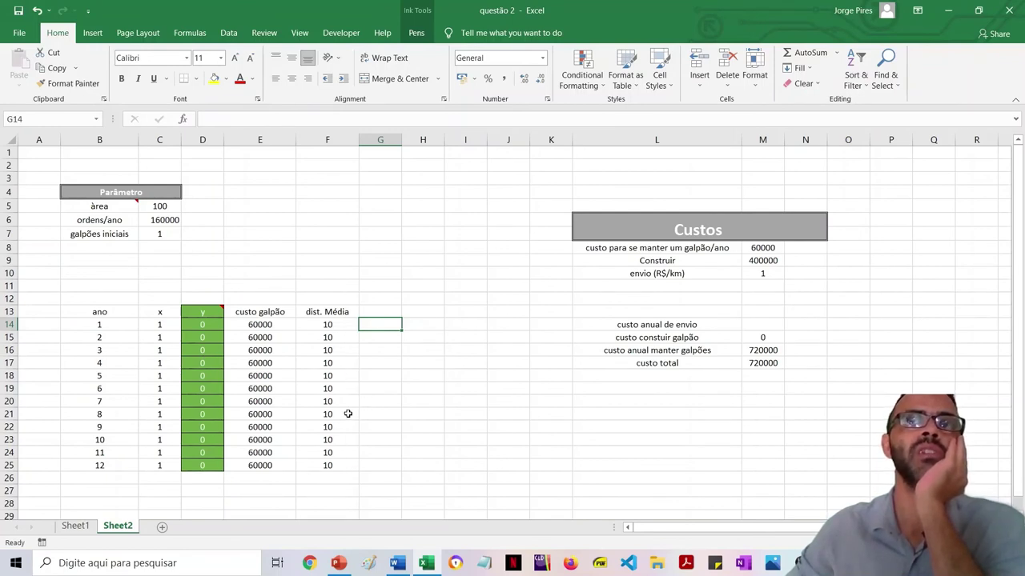
pyautogui.click(379, 310)
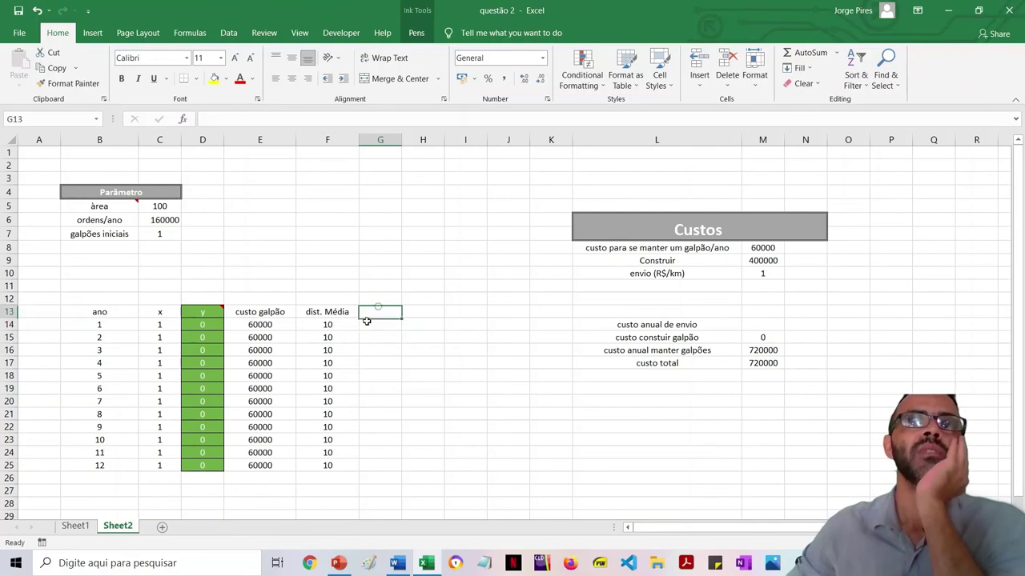
# Copy the custo anual de envio label from L14 into G13 as a column header and widen column G to fit it.
pyautogui.doubleClick(711, 326)
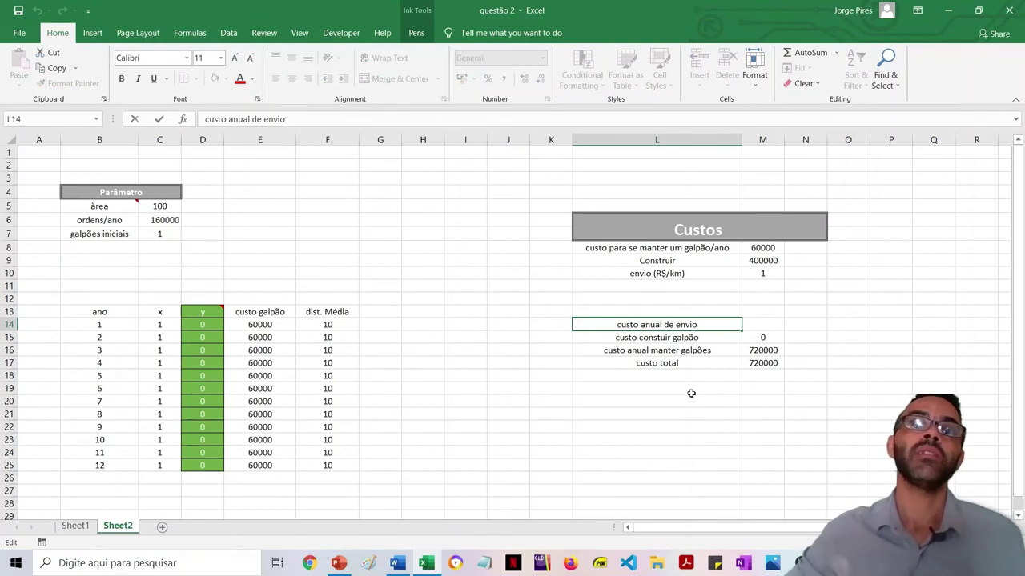
pyautogui.click(392, 312)
pyautogui.doubleClick(722, 327)
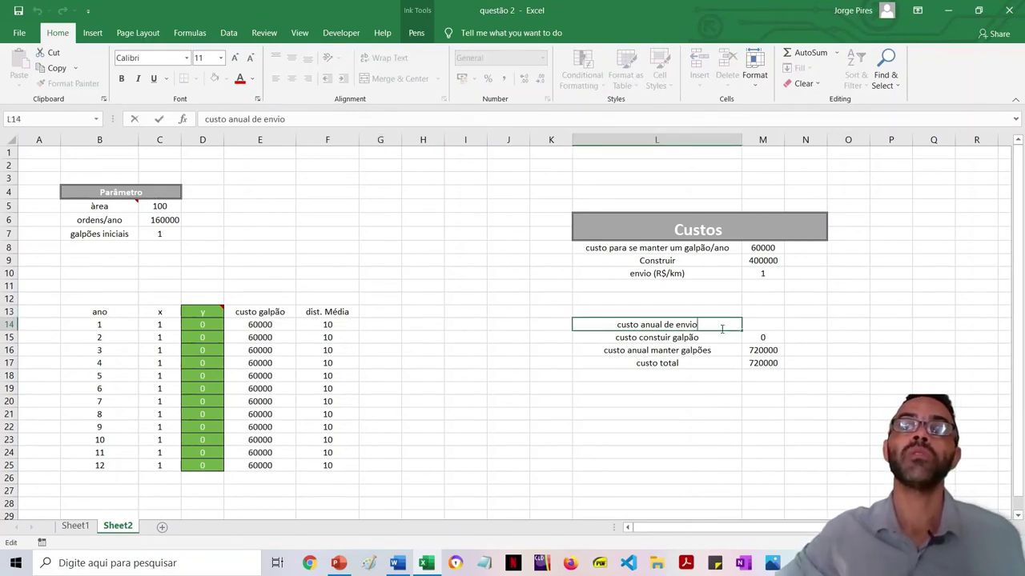
pyautogui.hotkey('shift', 'Left')
pyautogui.hotkey('shift', 'Left')
pyautogui.hotkey('shift', 'Left')
pyautogui.hotkey('shift', 'Left')
pyautogui.hotkey('shift', 'Left')
pyautogui.hotkey('shift', 'Left')
pyautogui.hotkey('shift', 'Left')
pyautogui.hotkey('shift', 'Left')
pyautogui.hotkey('shift', 'Left')
pyautogui.hotkey('shift', 'Left')
pyautogui.hotkey('shift', 'Left')
pyautogui.hotkey('shift', 'Left')
pyautogui.hotkey('shift', 'Left')
pyautogui.hotkey('shift', 'Left')
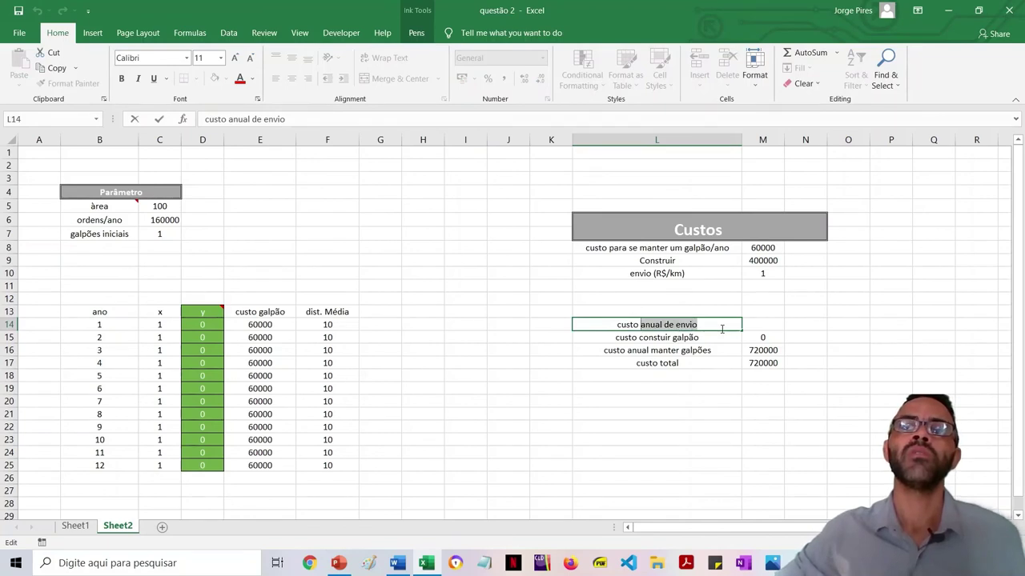
pyautogui.hotkey('ctrl', 'c')
pyautogui.click(393, 310)
pyautogui.hotkey('ctrl', 'v')
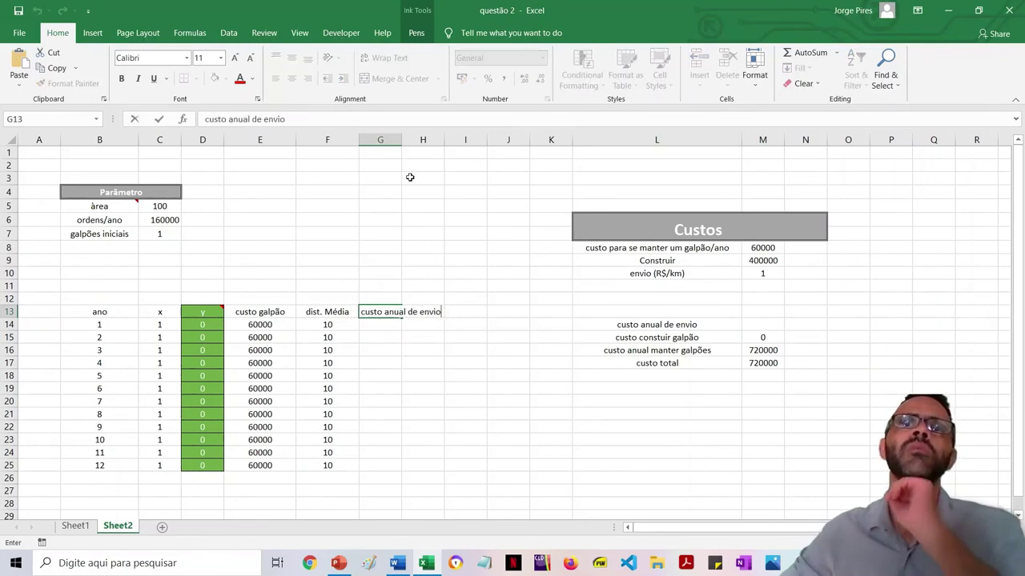
pyautogui.click(450, 298)
pyautogui.doubleClick(401, 140)
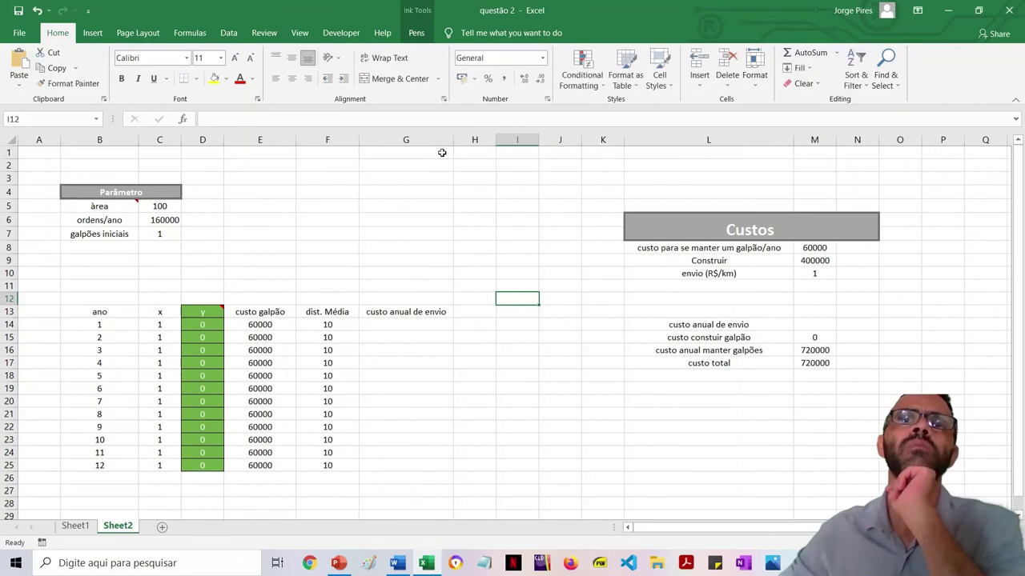
# Enter the custo anual de envio formula =M10*C6*F14 in G14 for year 1.
pyautogui.click(435, 323)
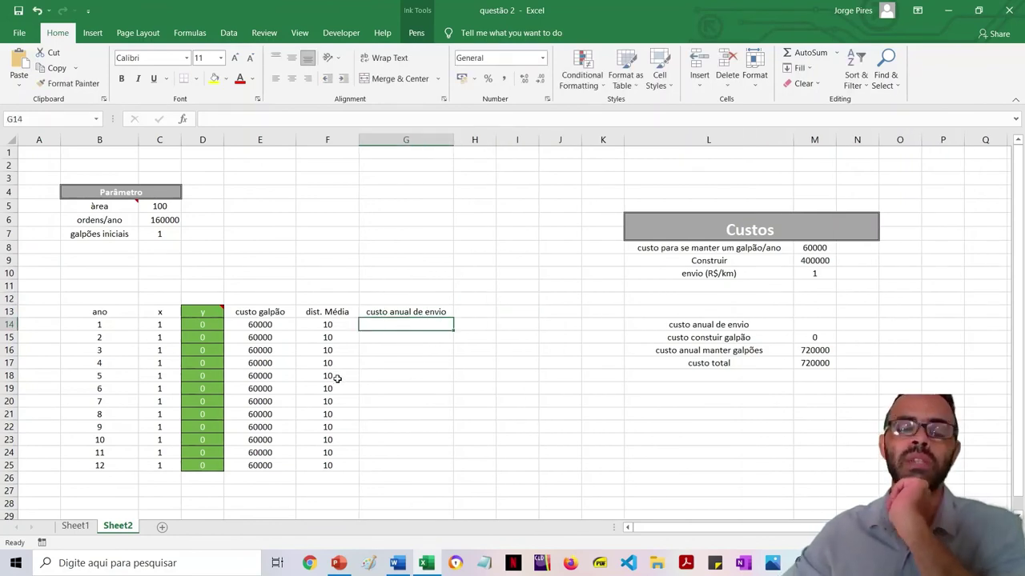
pyautogui.write('=')
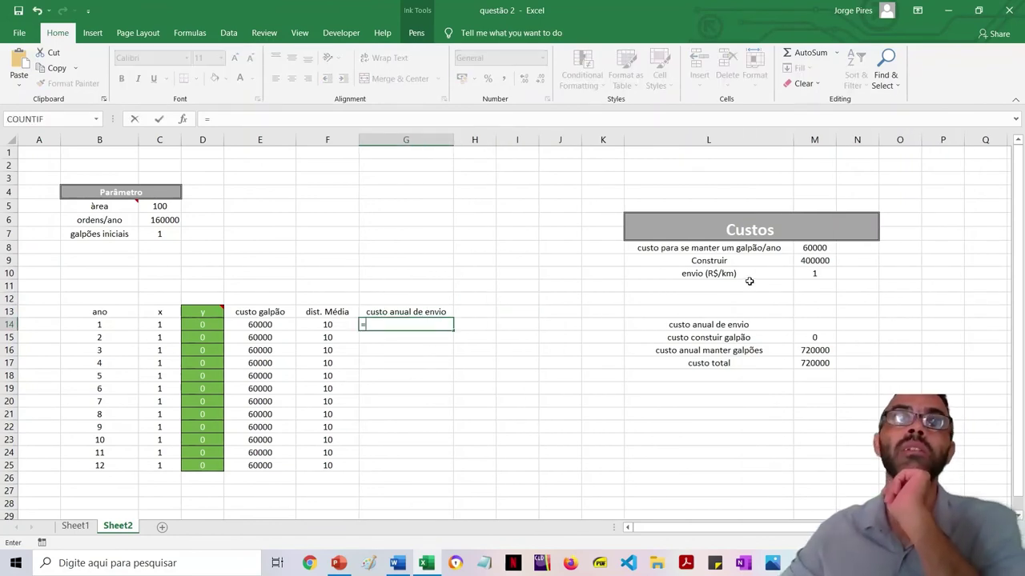
pyautogui.click(818, 273)
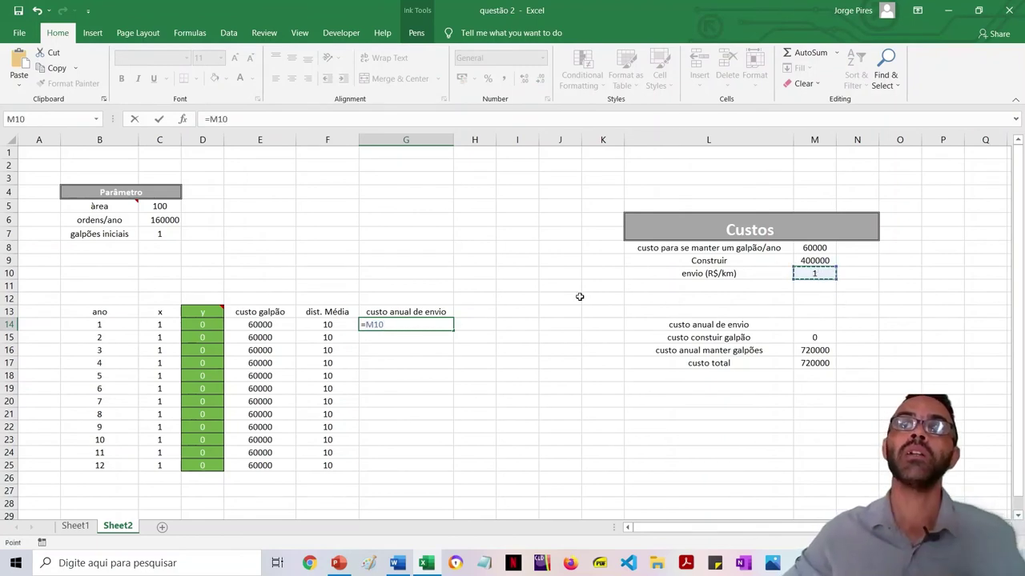
pyautogui.write('*')
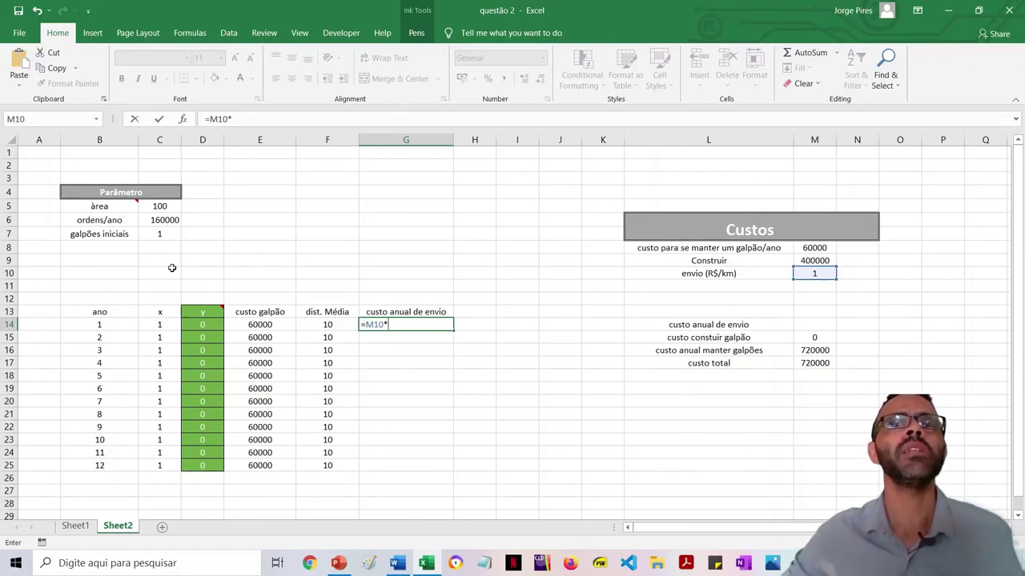
pyautogui.click(164, 219)
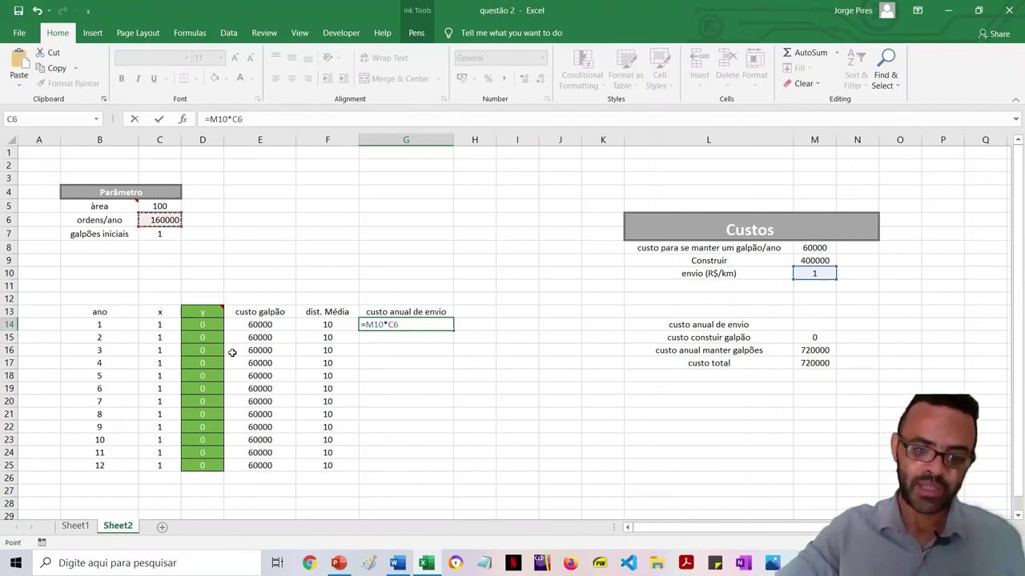
pyautogui.write('*')
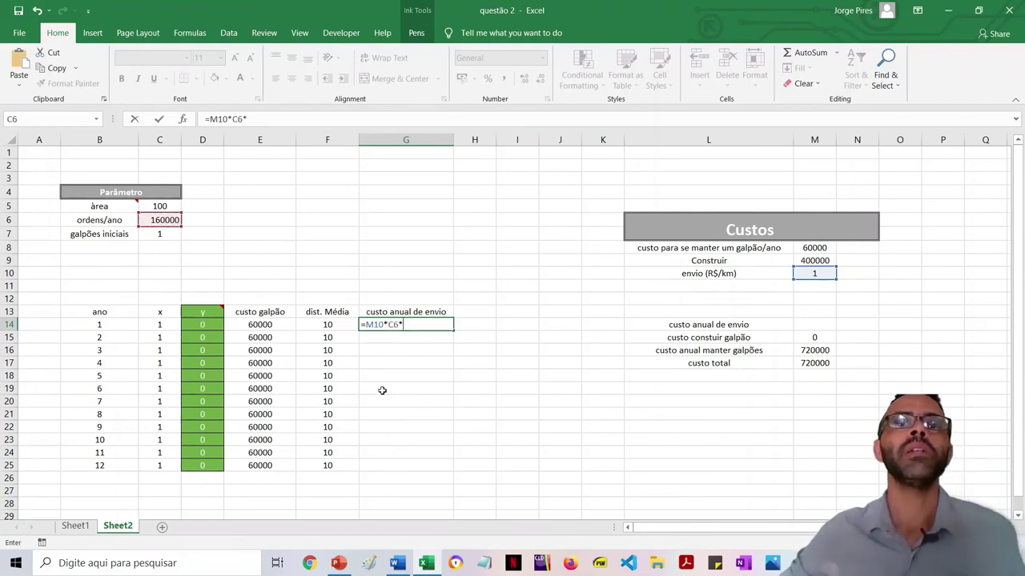
pyautogui.click(334, 324)
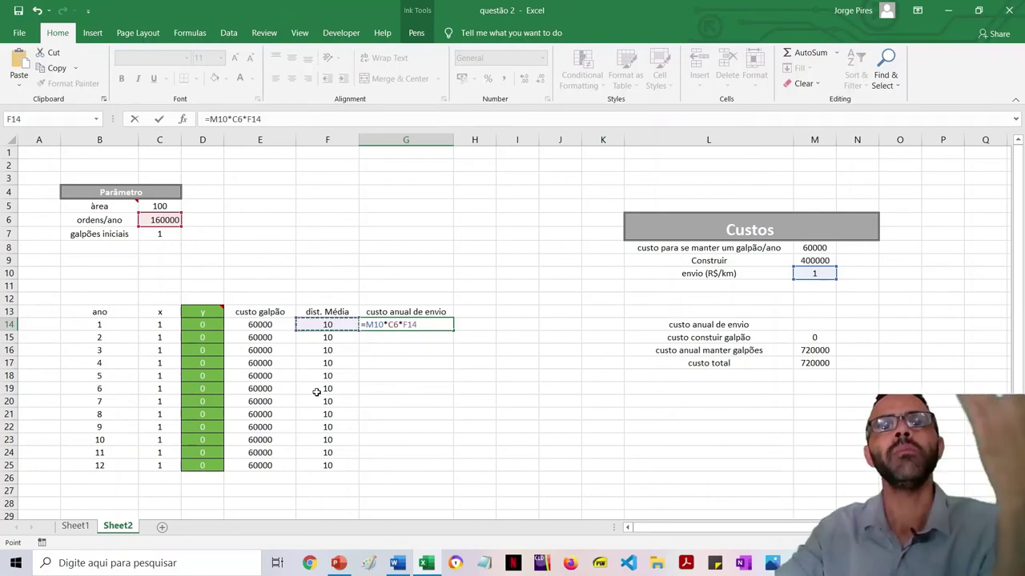
pyautogui.press('Return')
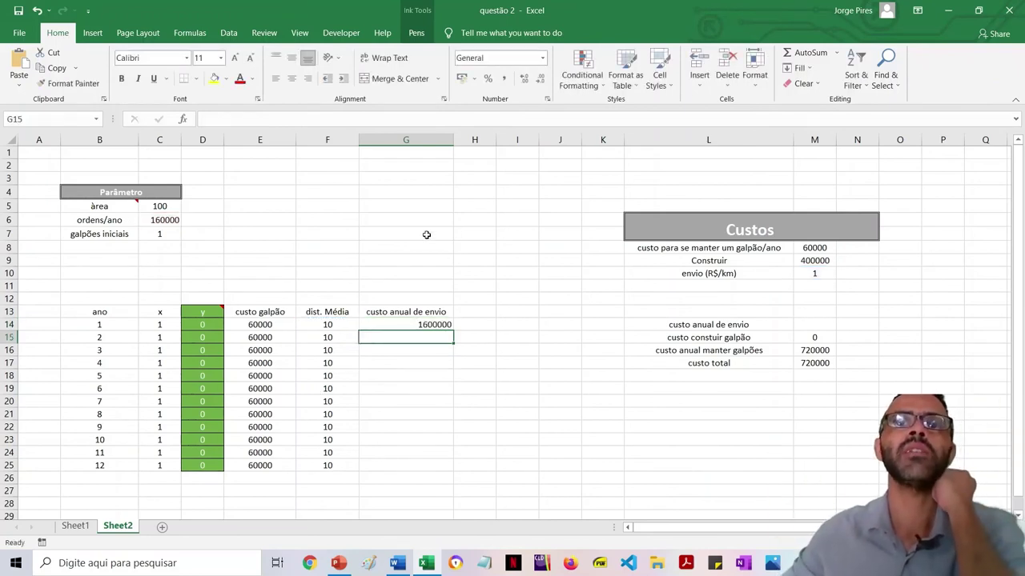
# Lock the envio and ordens/ano references in G14 as absolute so the formula reads =$M$10*$C$6*F14.
pyautogui.doubleClick(432, 324)
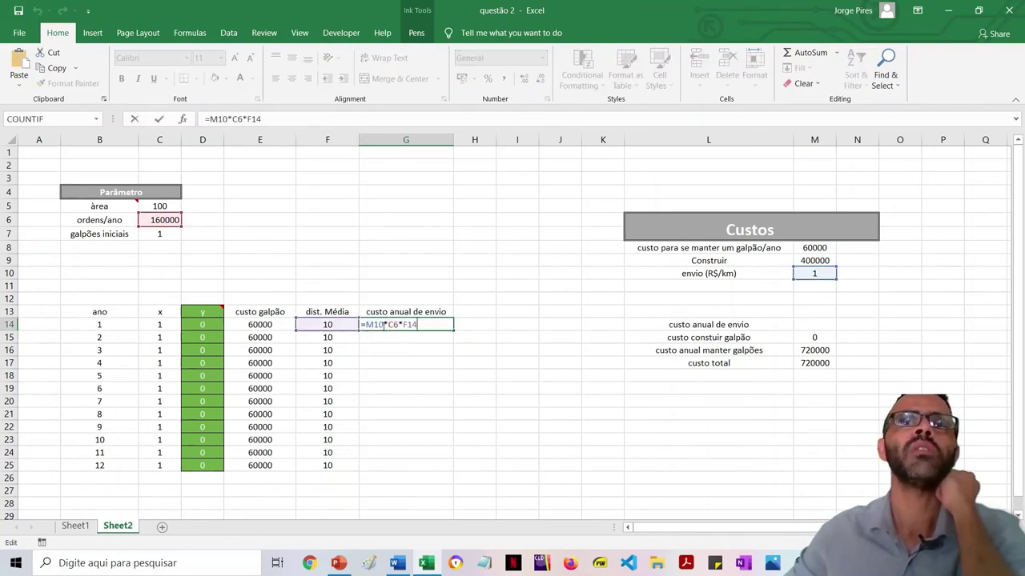
pyautogui.click(388, 325)
pyautogui.write('$')
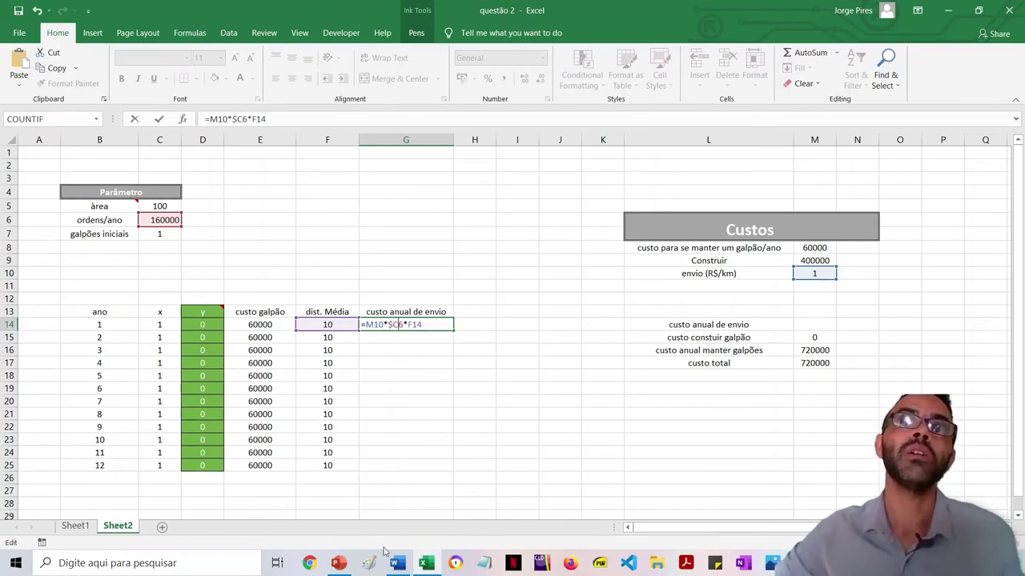
pyautogui.press('Right')
pyautogui.write('$')
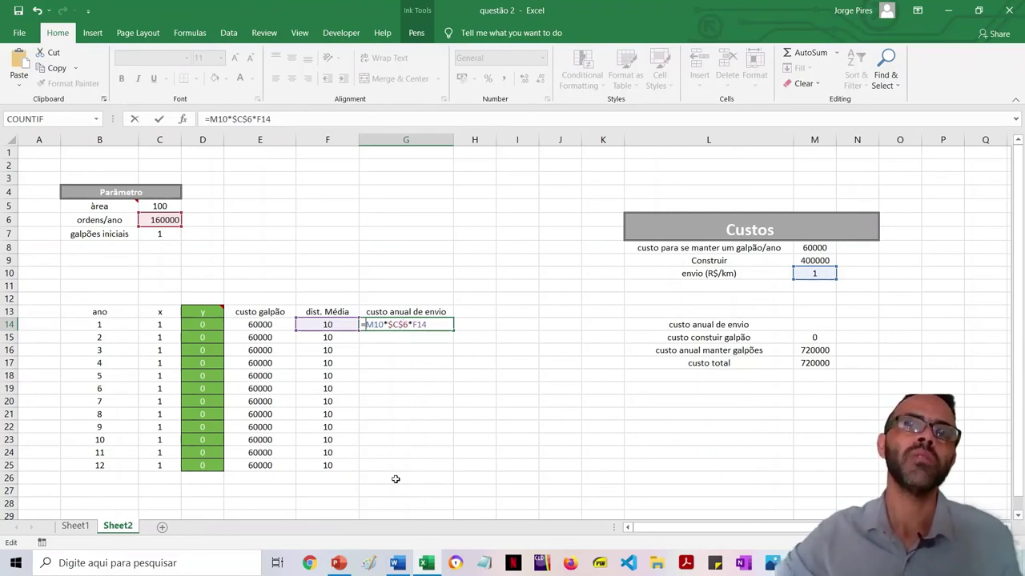
pyautogui.press('Home')
pyautogui.press('Right')
pyautogui.write('$')
pyautogui.click(378, 324)
pyautogui.write('$')
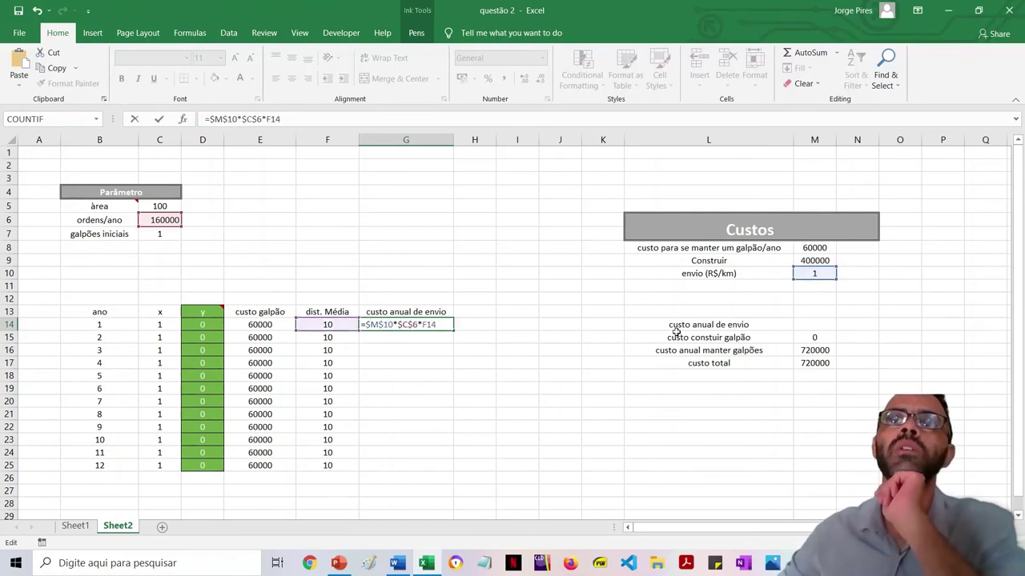
pyautogui.press('Return')
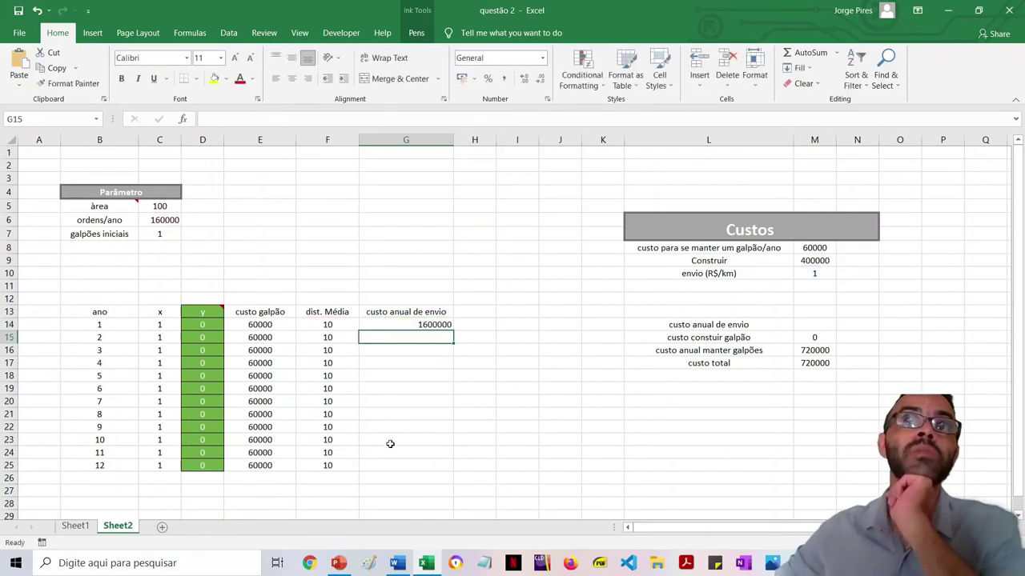
# Fill the custo anual de envio formula from G14 down to G25 and centre the values.
pyautogui.click(423, 326)
pyautogui.moveTo(453, 329); pyautogui.dragTo(451, 466)
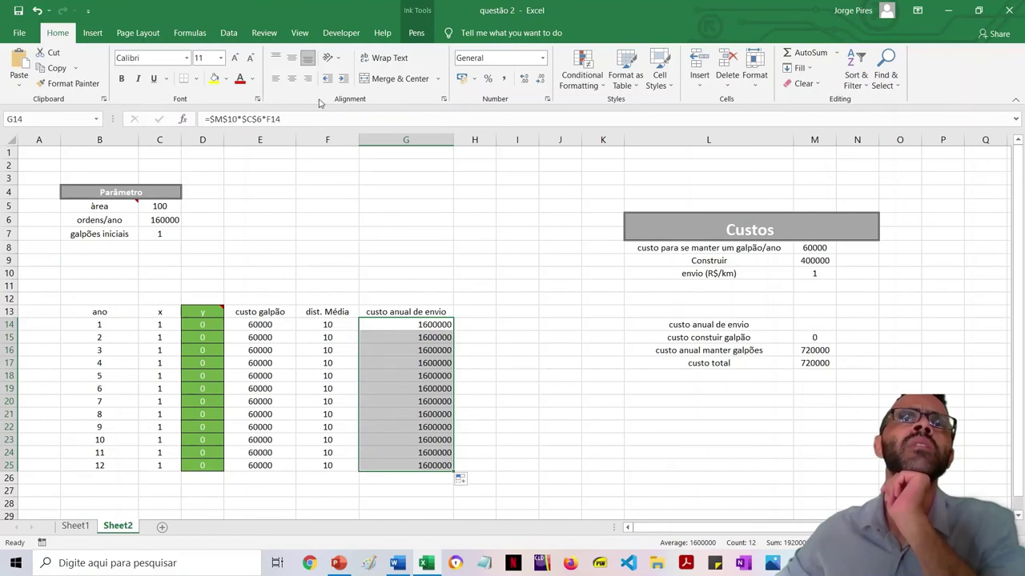
pyautogui.click(291, 78)
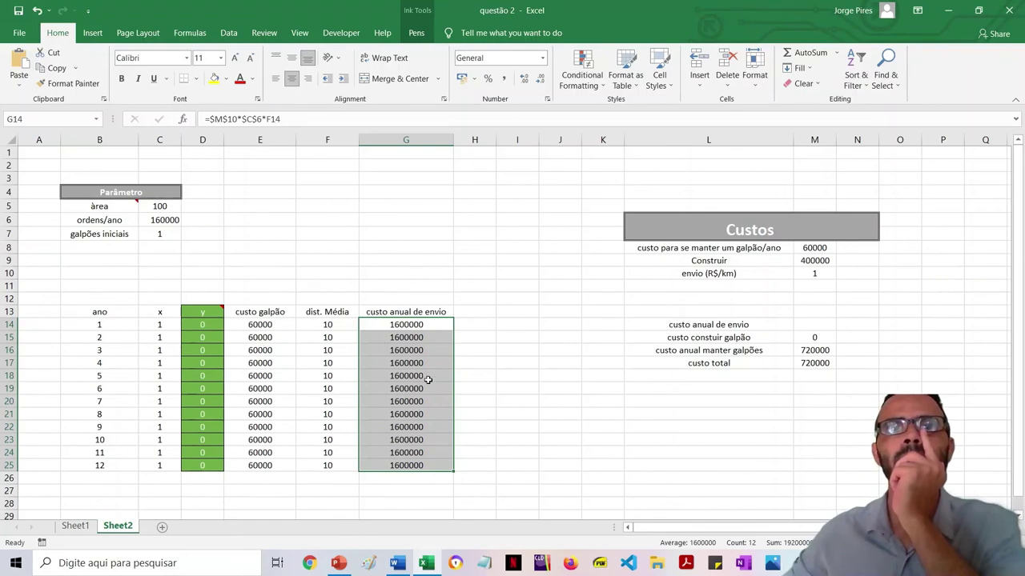
pyautogui.click(434, 431)
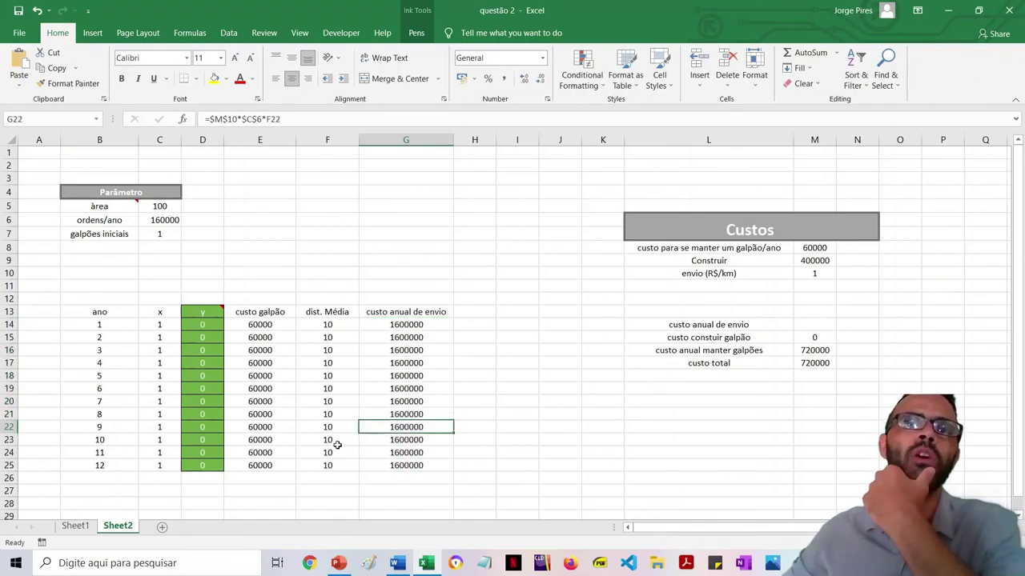
# Set the y value for year 7 in D20 to 10 to test the model.
pyautogui.click(337, 443)
pyautogui.click(214, 442)
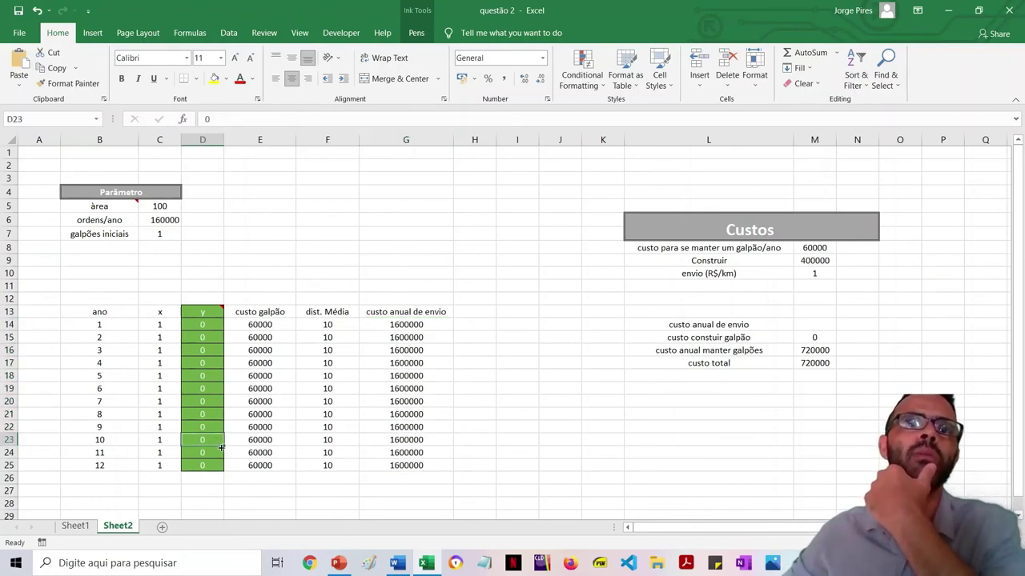
pyautogui.press('Up')
pyautogui.press('Up')
pyautogui.press('Up')
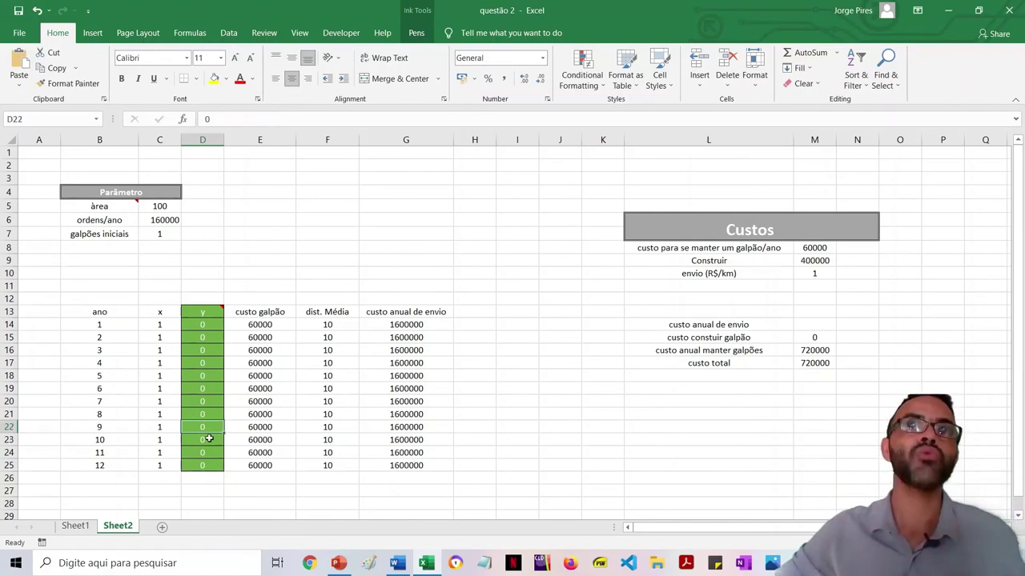
pyautogui.write('10')
pyautogui.hotkey('ctrl', 'Return')
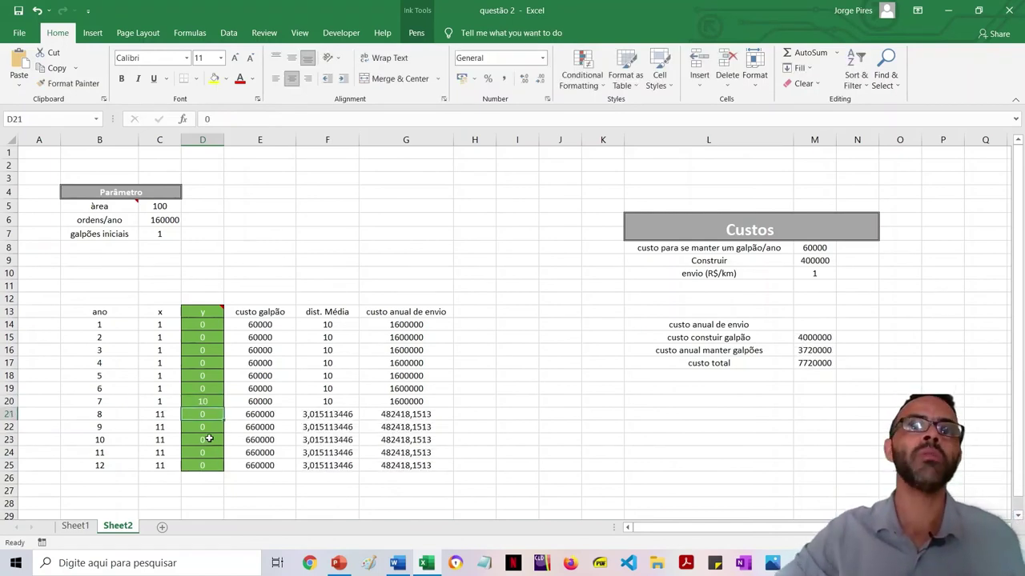
# Format the year 8 custo anual de envio value in G21 to show no decimal places.
pyautogui.press('Down')
pyautogui.press('Down')
pyautogui.press('Down')
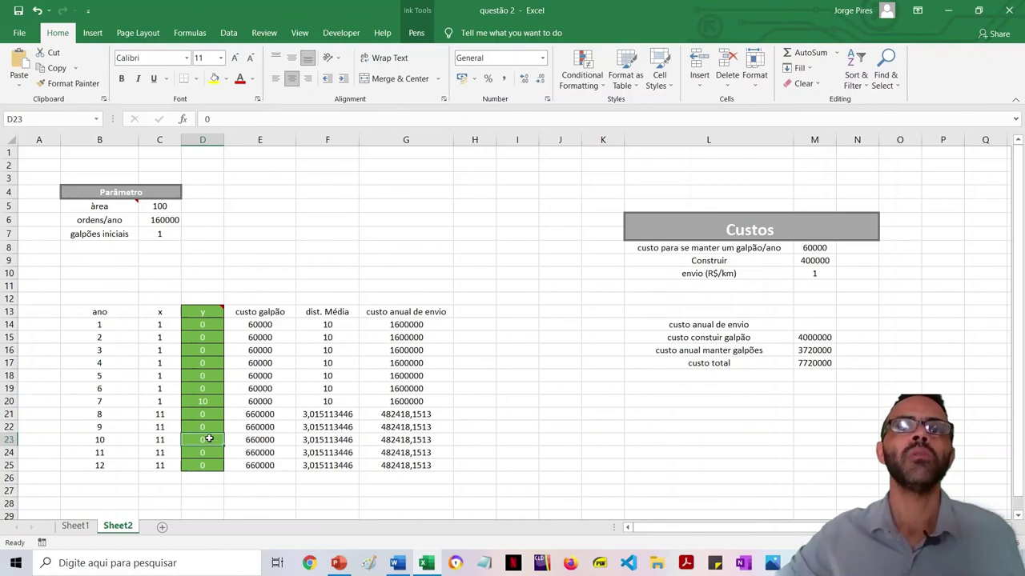
pyautogui.press('Right')
pyautogui.press('Right')
pyautogui.press('Right')
pyautogui.press('Up')
pyautogui.press('Up')
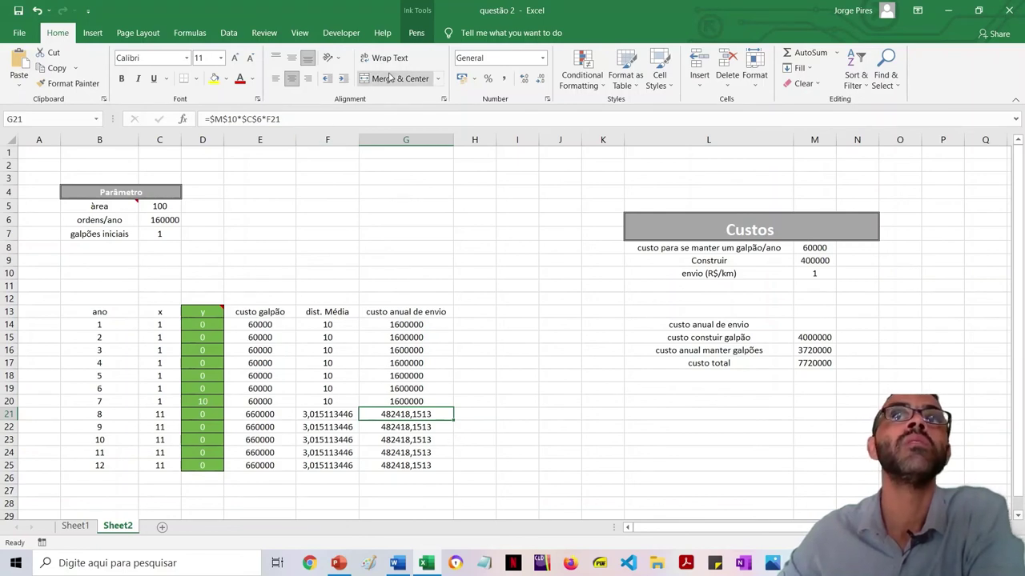
pyautogui.click(525, 78)
pyautogui.click(539, 78)
pyautogui.click(540, 78)
pyautogui.click(540, 77)
pyautogui.click(539, 78)
pyautogui.click(540, 78)
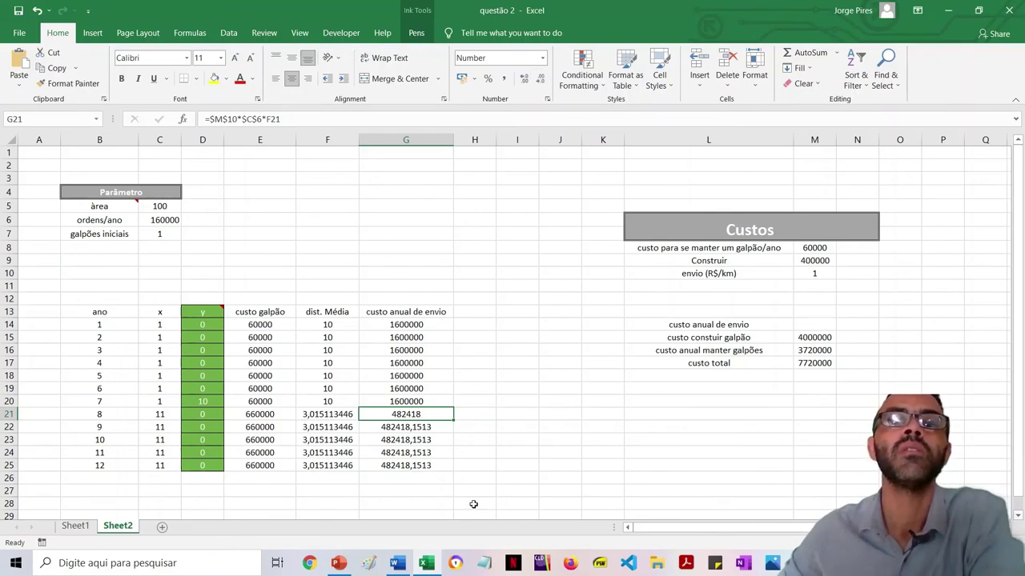
# Format the custo anual de envio values for years 9 to 12 in G22:G25 without decimal places.
pyautogui.press('Down')
pyautogui.hotkey('shift', 'Down')
pyautogui.hotkey('shift', 'Down')
pyautogui.hotkey('shift', 'Down')
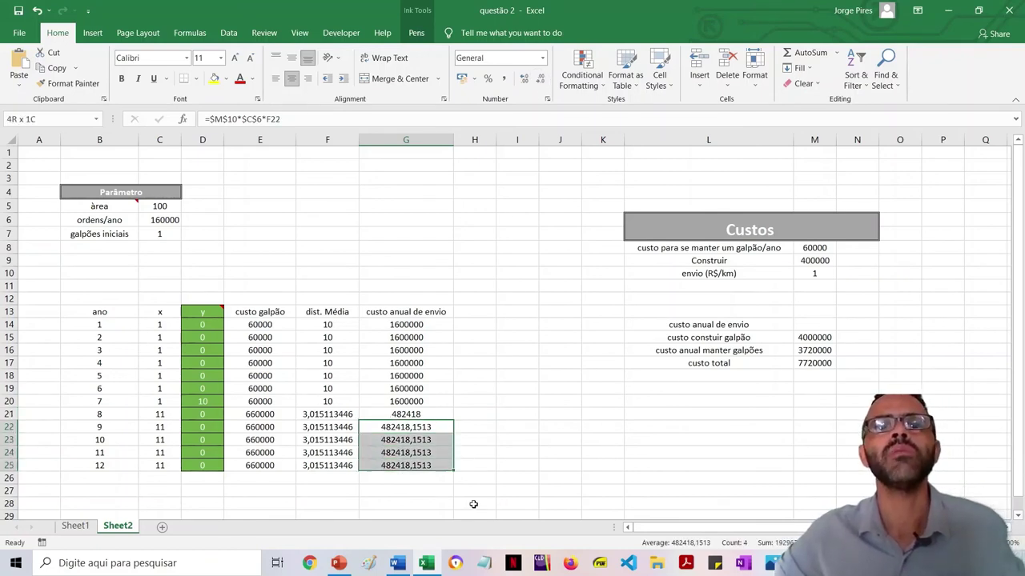
pyautogui.click(540, 78)
pyautogui.click(541, 78)
pyautogui.click(541, 78)
pyautogui.click(540, 77)
pyautogui.click(588, 363)
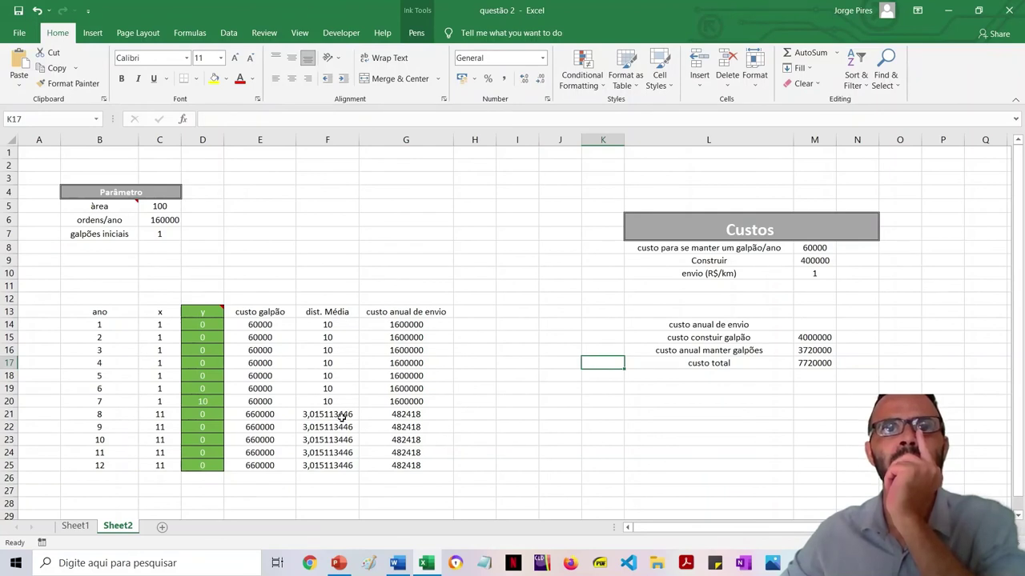
# Total the yearly custo anual de envio values from column G in M14 with a SUM formula.
pyautogui.click(202, 403)
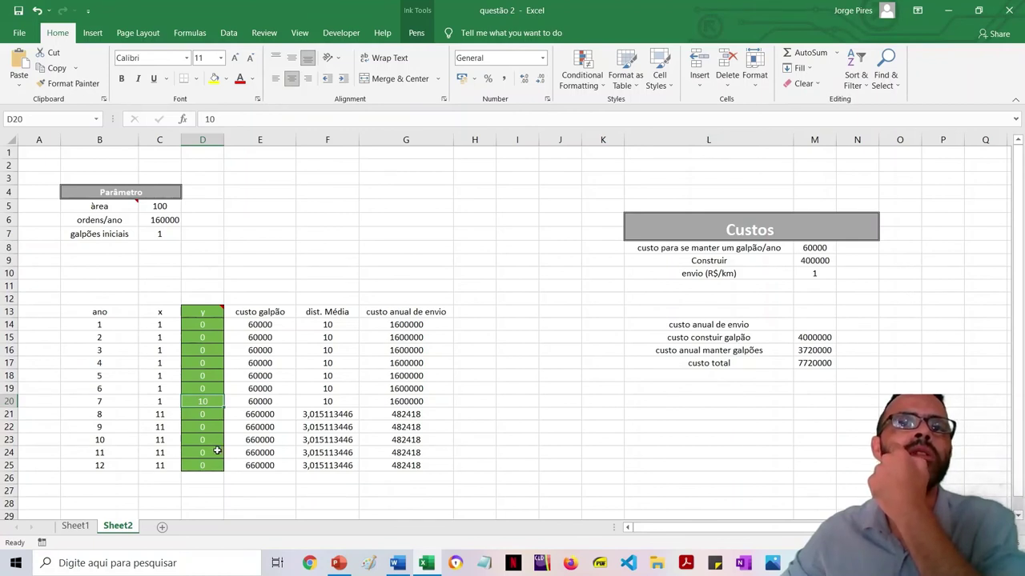
pyautogui.click(814, 363)
pyautogui.click(813, 337)
pyautogui.click(810, 325)
pyautogui.write('=')
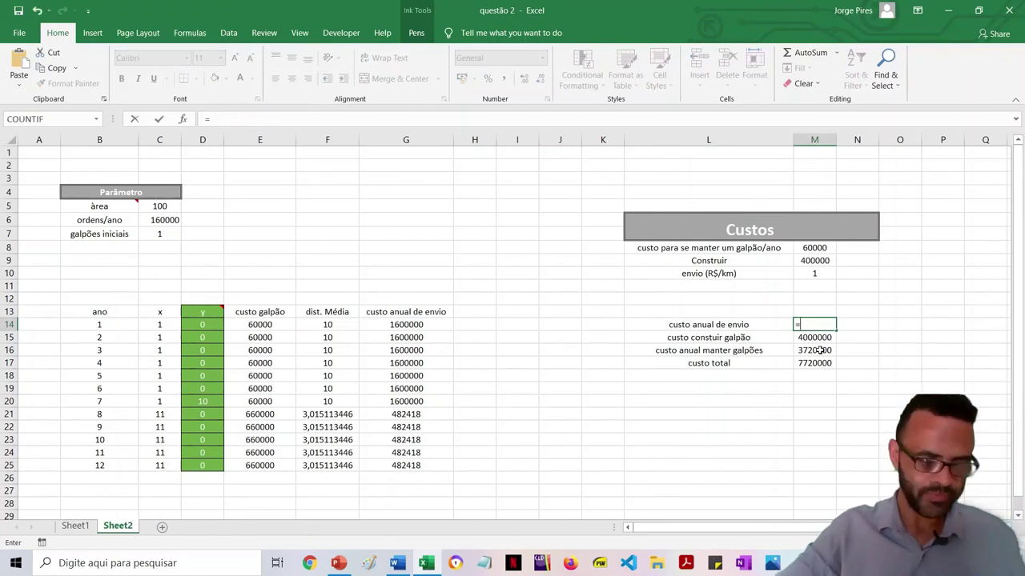
pyautogui.write('sum')
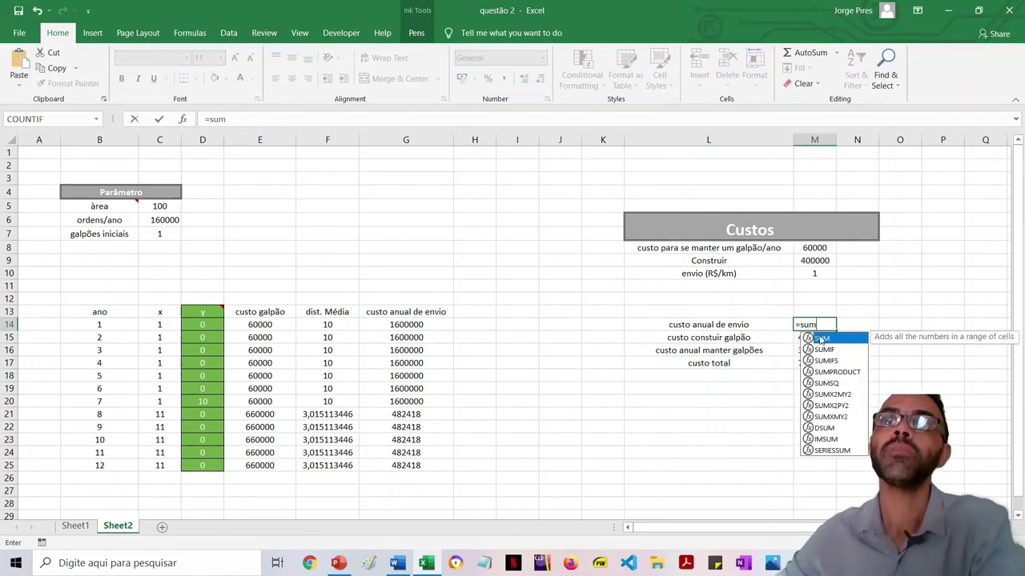
pyautogui.press('Tab')
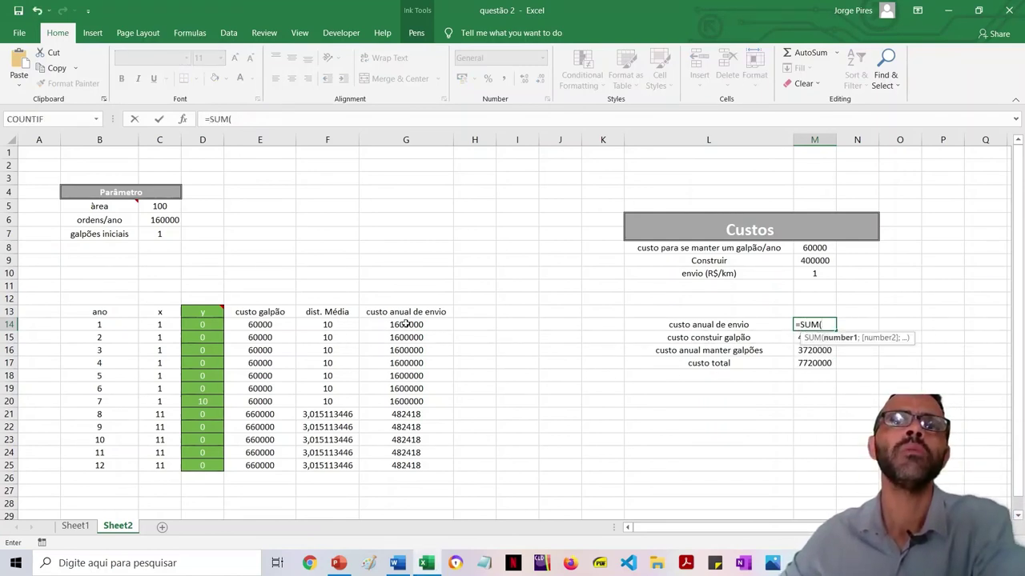
pyautogui.moveTo(409, 323); pyautogui.dragTo(416, 475)
pyautogui.press('Return')
pyautogui.press('Return')
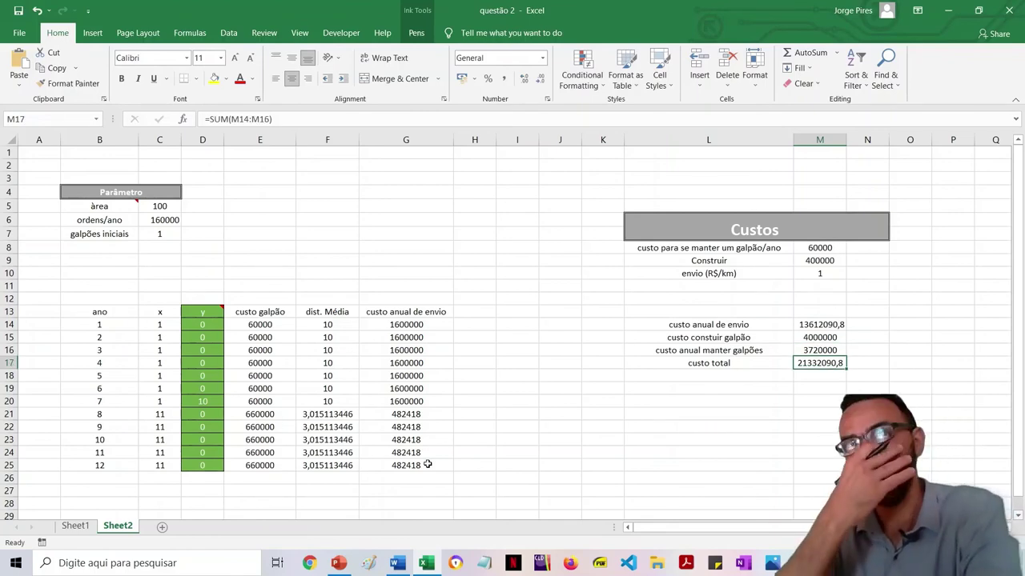
# Glance at Sheet1, return to Sheet2 and open Solver with the custo total cell $M$17 as the objective.
pyautogui.click(77, 530)
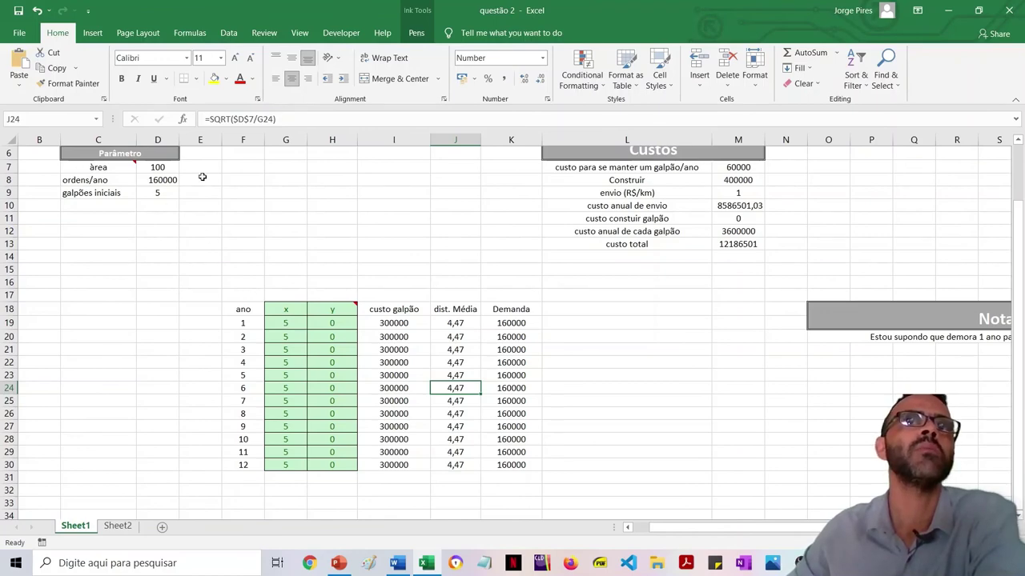
pyautogui.click(118, 526)
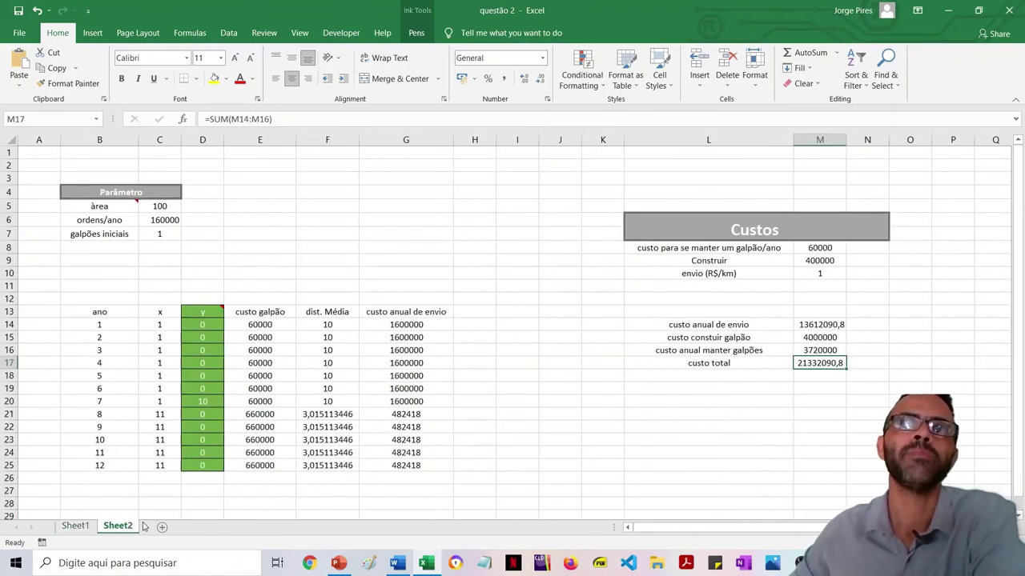
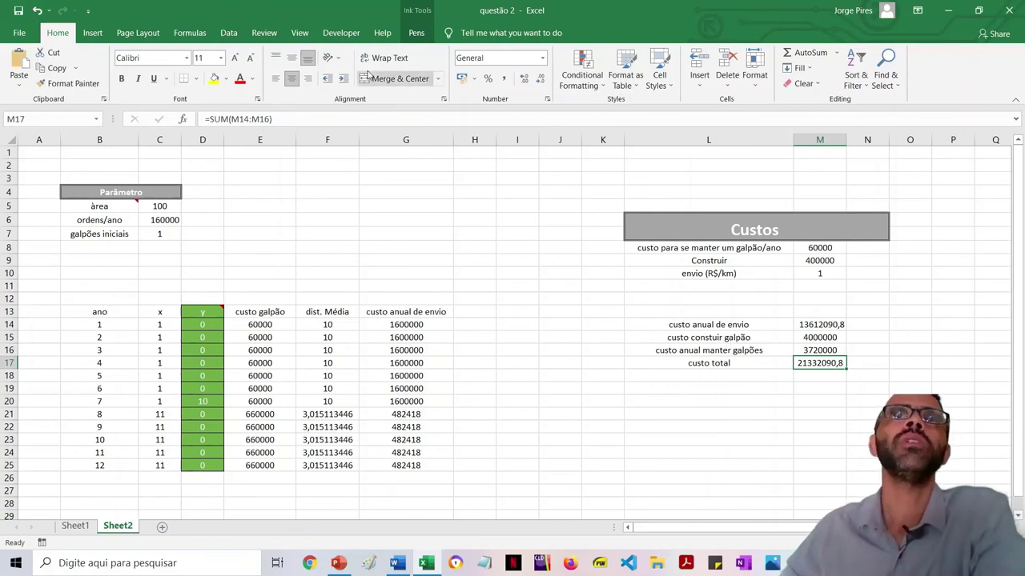
pyautogui.click(232, 34)
pyautogui.click(953, 68)
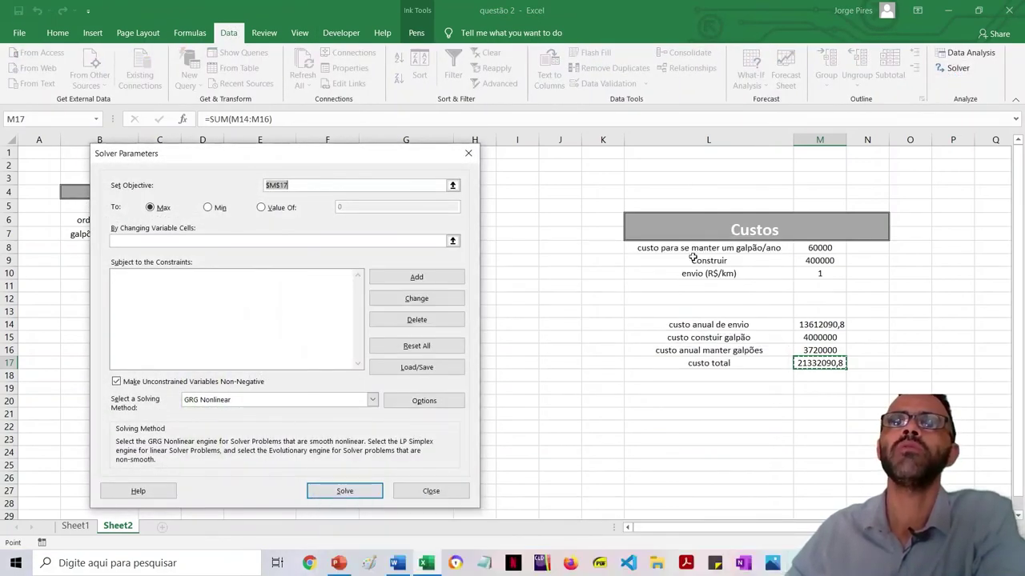
pyautogui.click(452, 185)
pyautogui.click(827, 363)
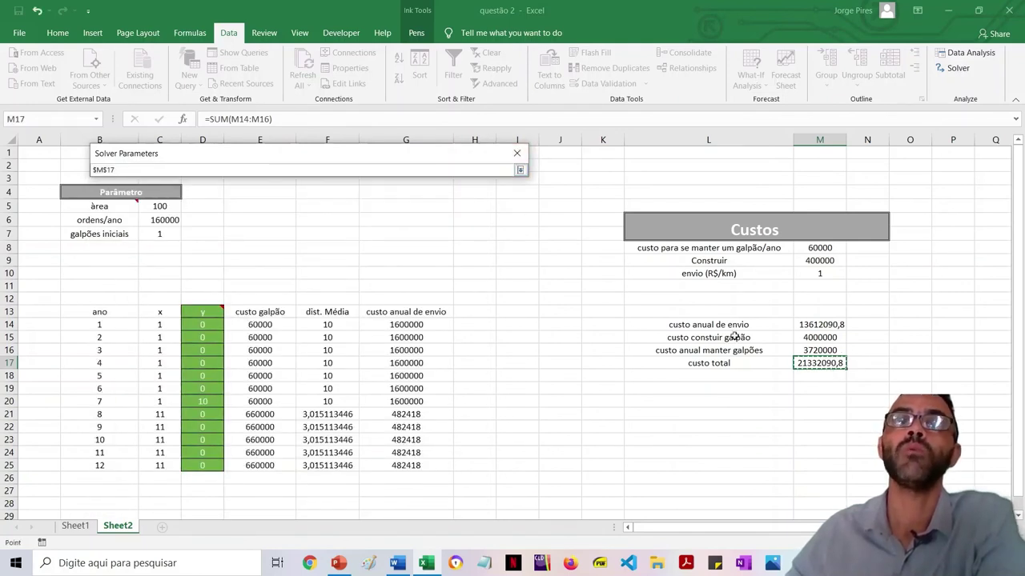
pyautogui.click(520, 170)
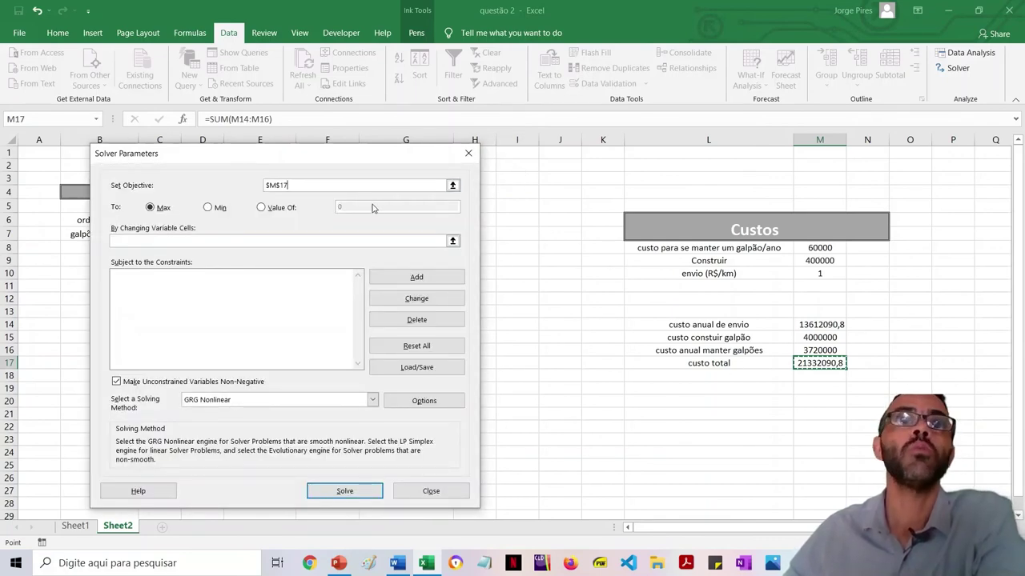
# Set the Solver's changing variable cells to the y column range $D$14:$D$25.
pyautogui.click(452, 241)
pyautogui.moveTo(201, 325); pyautogui.dragTo(222, 464)
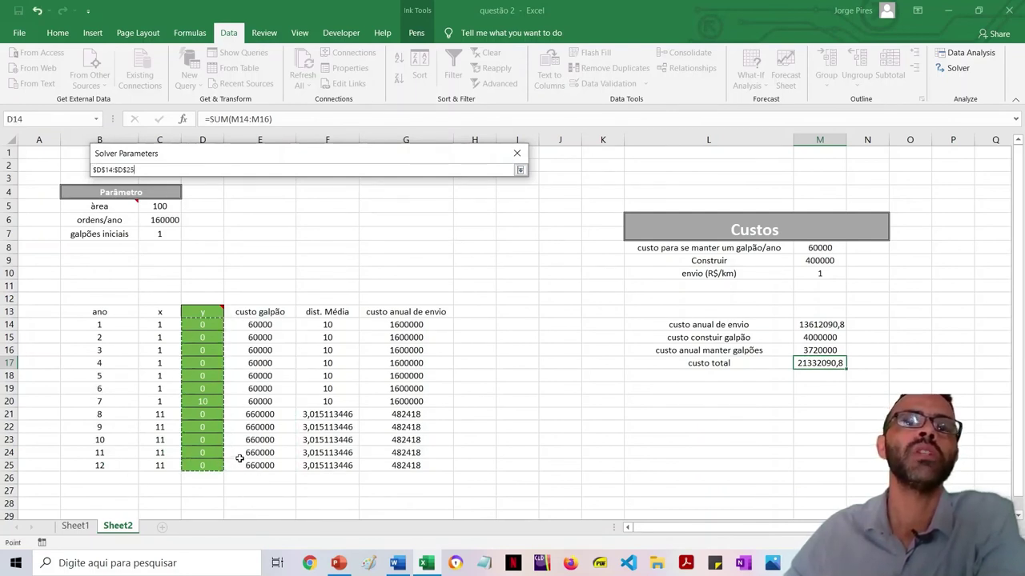
pyautogui.click(520, 171)
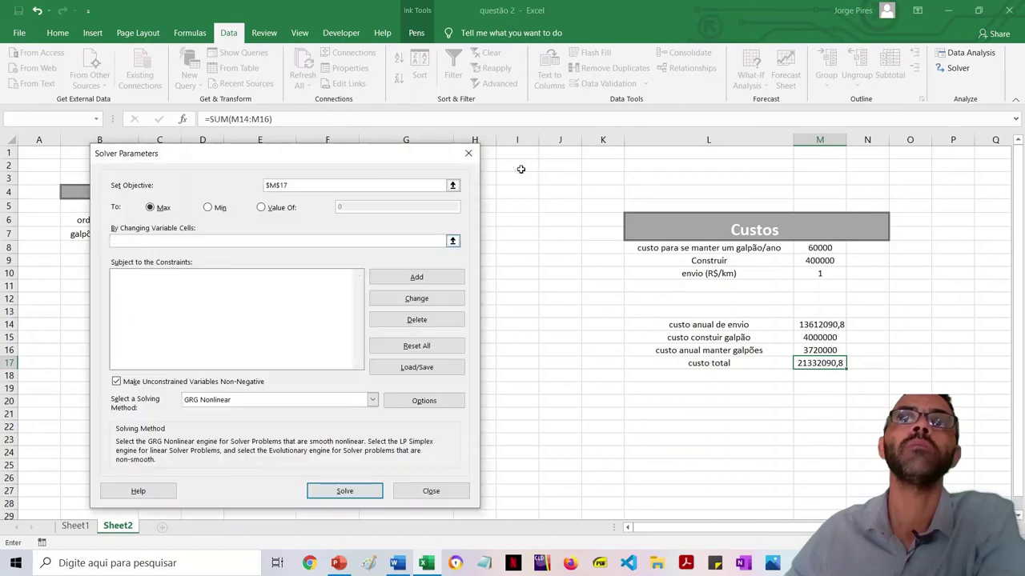
pyautogui.moveTo(350, 163); pyautogui.dragTo(682, 152)
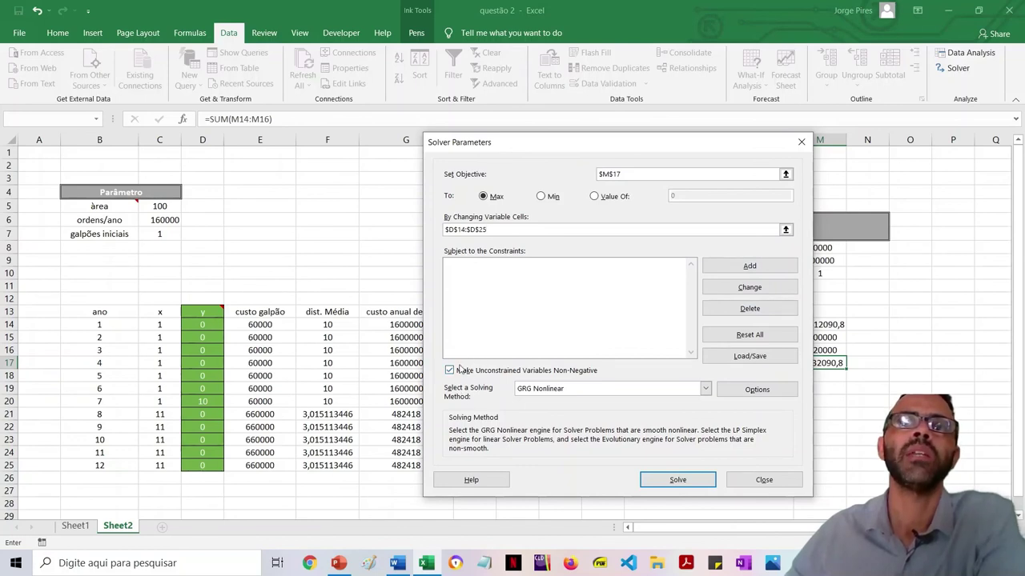
# Add a Solver constraint requiring the y values in $D$14:$D$25 to be integers.
pyautogui.click(764, 270)
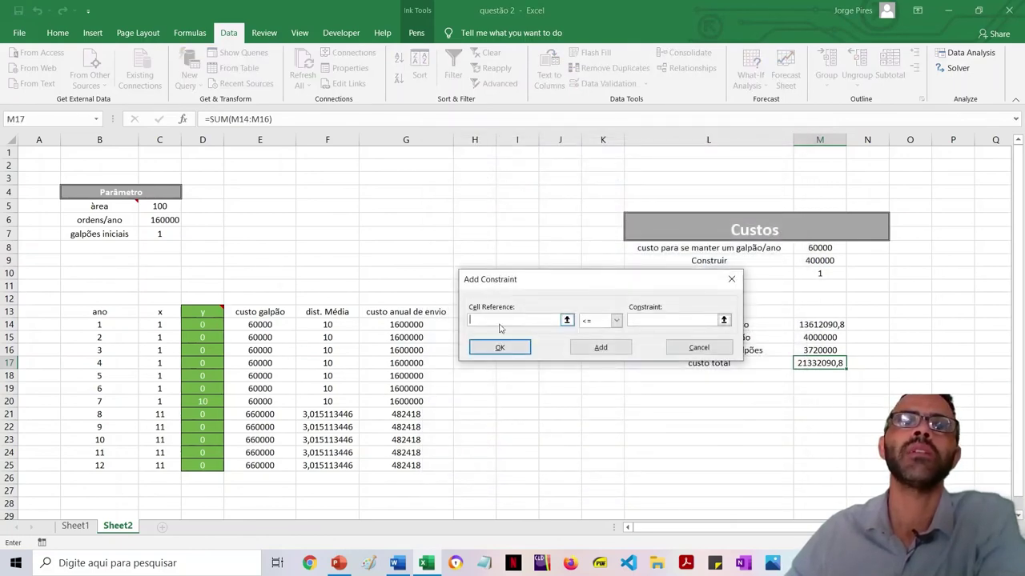
pyautogui.moveTo(205, 327); pyautogui.dragTo(205, 462)
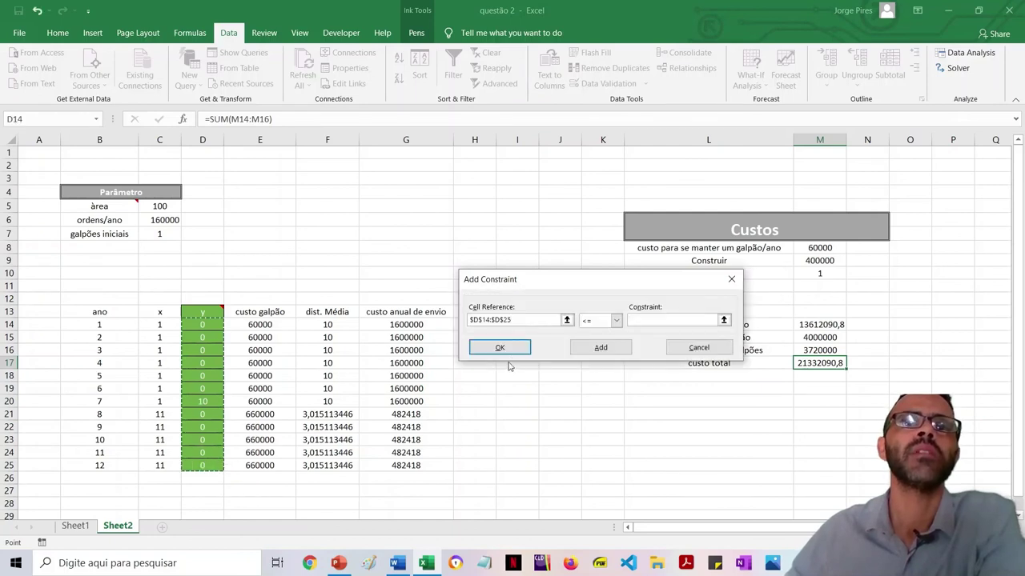
pyautogui.click(616, 321)
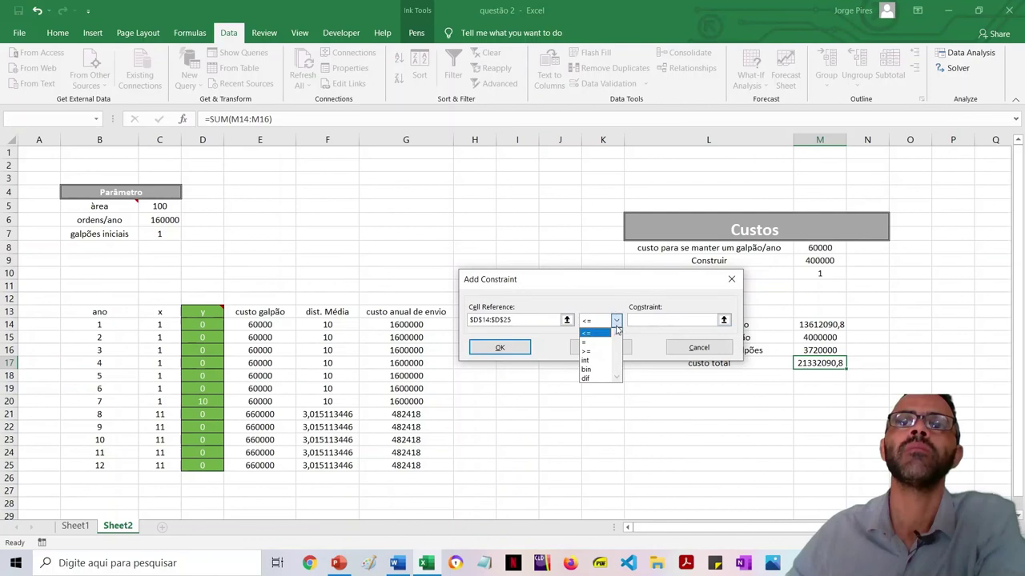
pyautogui.click(588, 360)
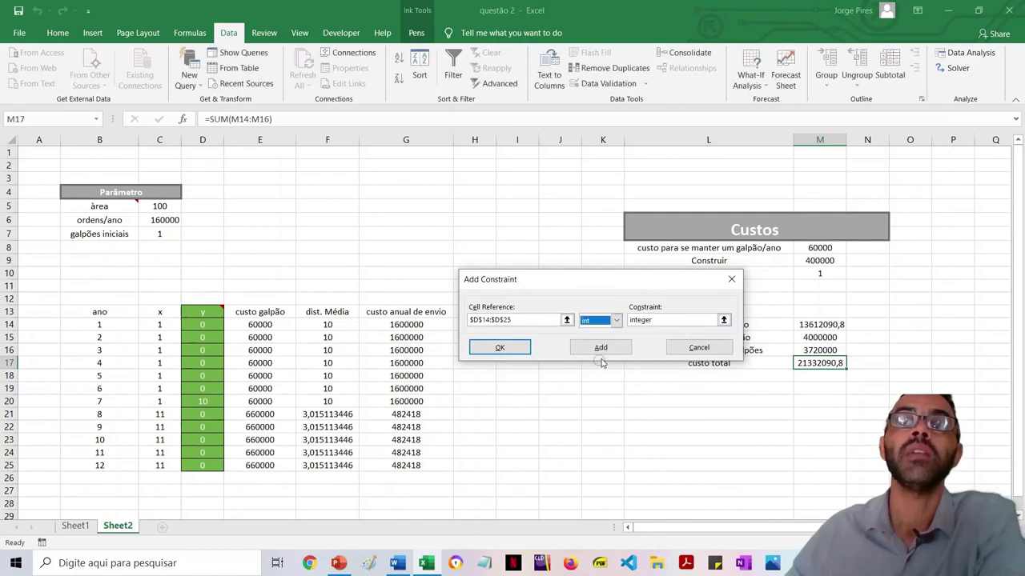
pyautogui.click(514, 351)
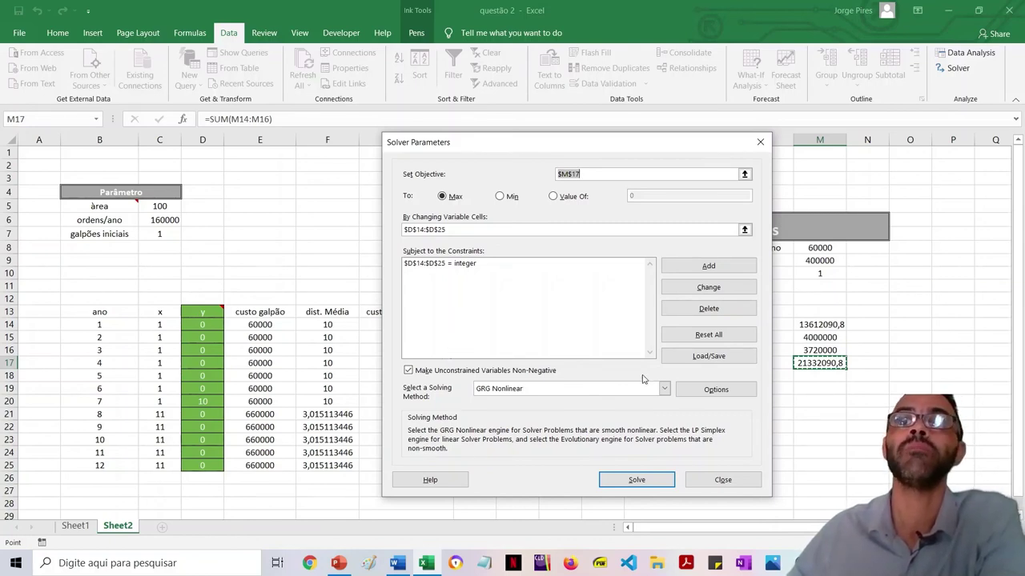
# Try solving the model with the objective set to Max and dismiss the Solver results.
pyautogui.click(650, 481)
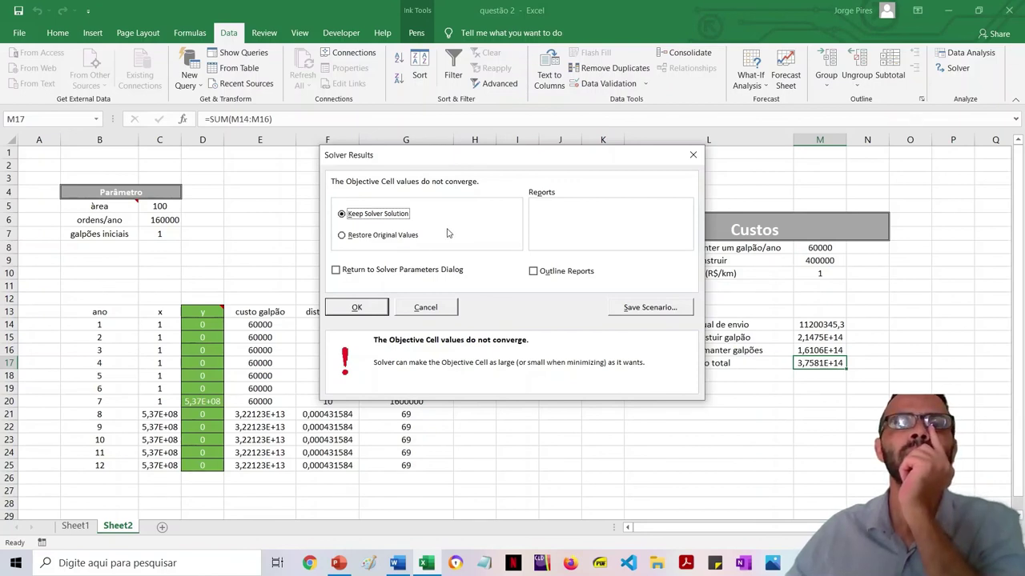
pyautogui.click(694, 157)
# Reopen Solver, set the custo total objective to Min, solve the model and keep the Solver solution.
pyautogui.click(953, 68)
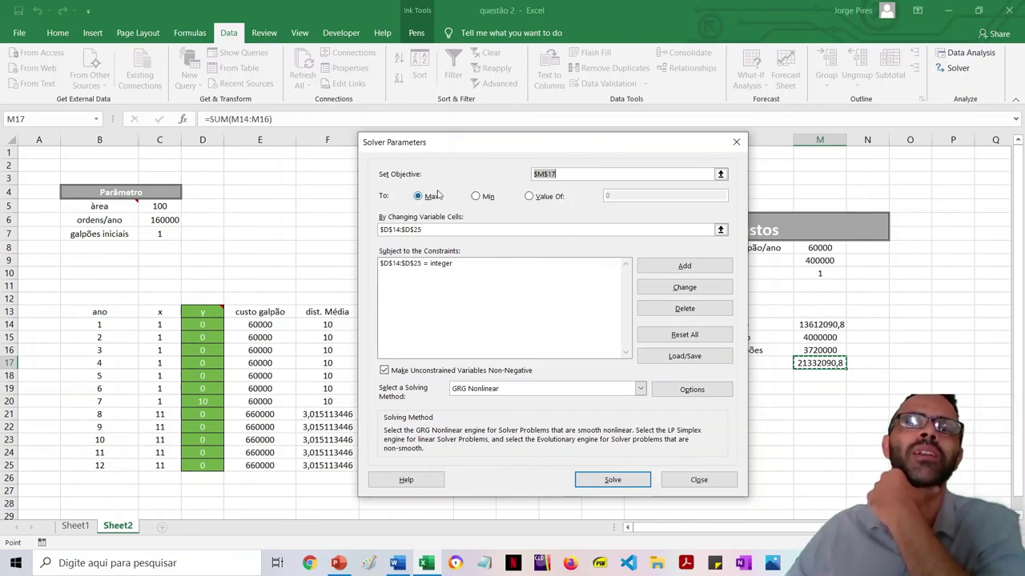
pyautogui.click(476, 197)
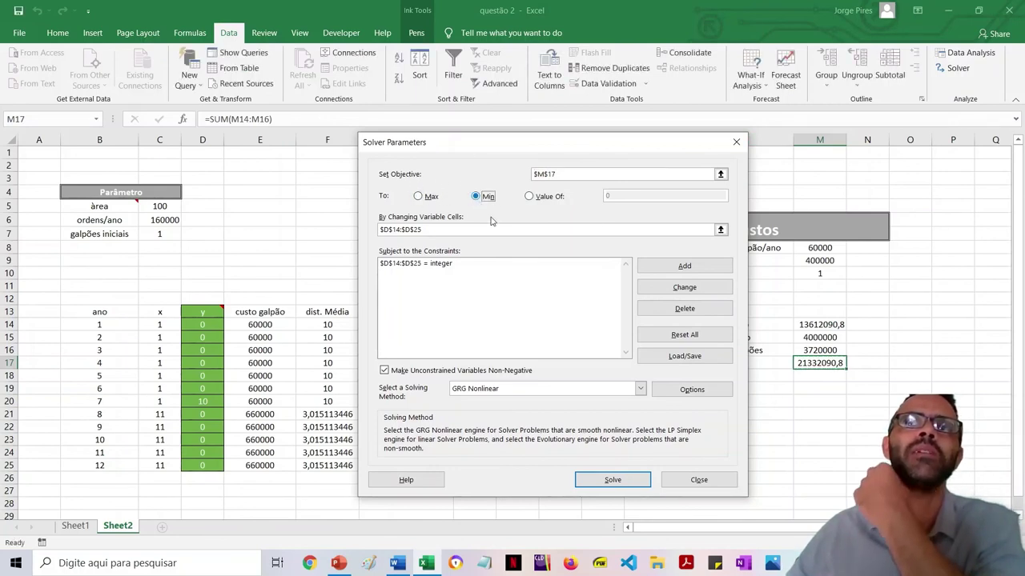
pyautogui.click(613, 479)
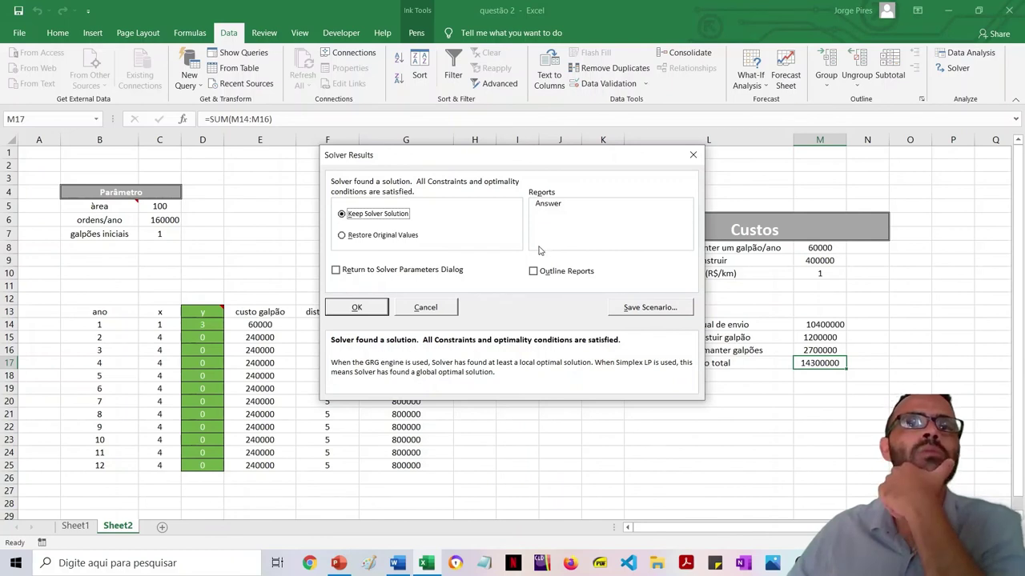
pyautogui.click(363, 310)
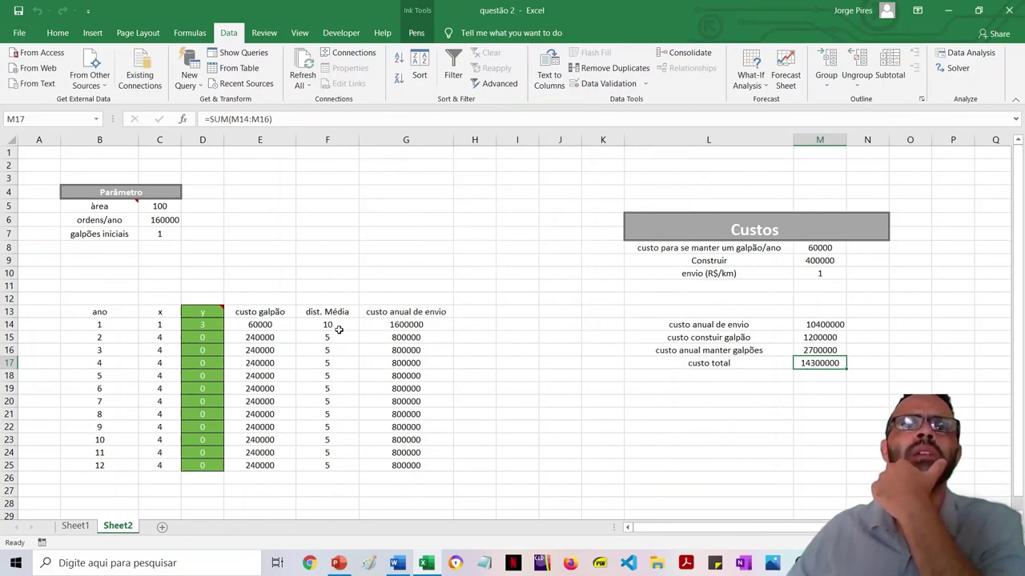
# Examine the solved x, y, custo galpão and dist. Média cells for years 1 and 2 in rows 14 and 15.
pyautogui.click(327, 325)
pyautogui.click(156, 326)
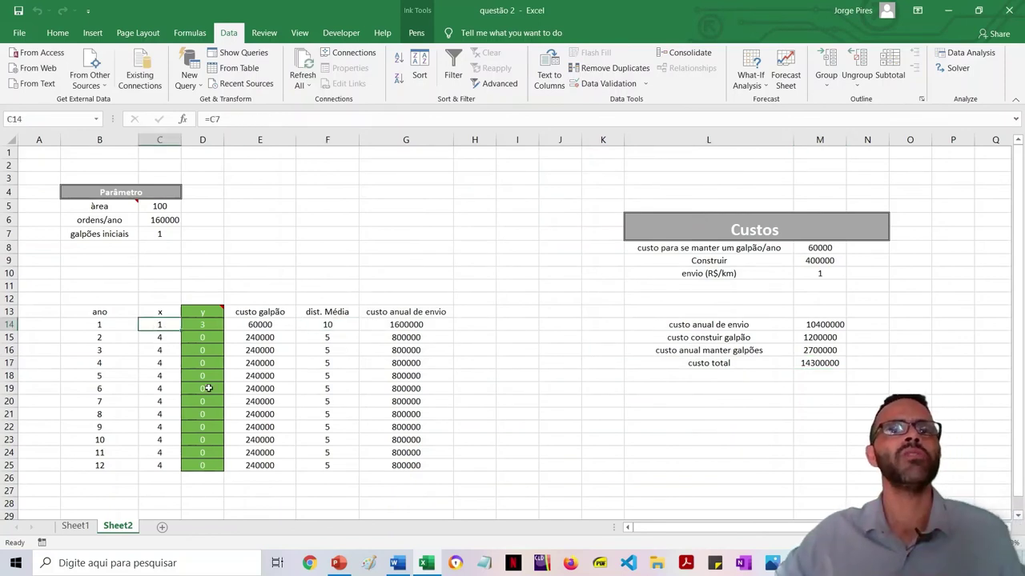
pyautogui.press('Right')
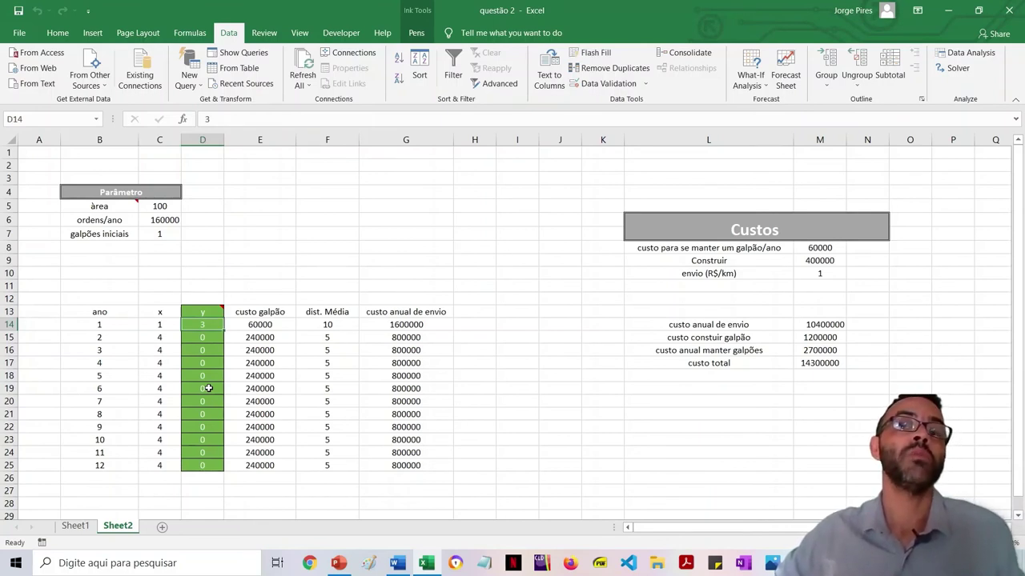
pyautogui.press('Left')
pyautogui.press('Right')
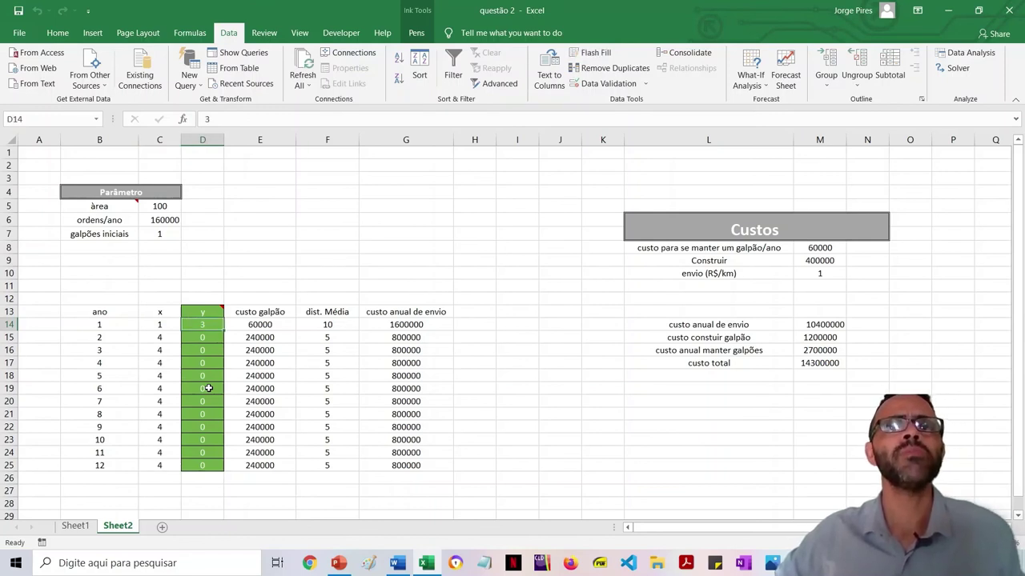
pyautogui.press('Right')
pyautogui.press('Right')
pyautogui.press('Down')
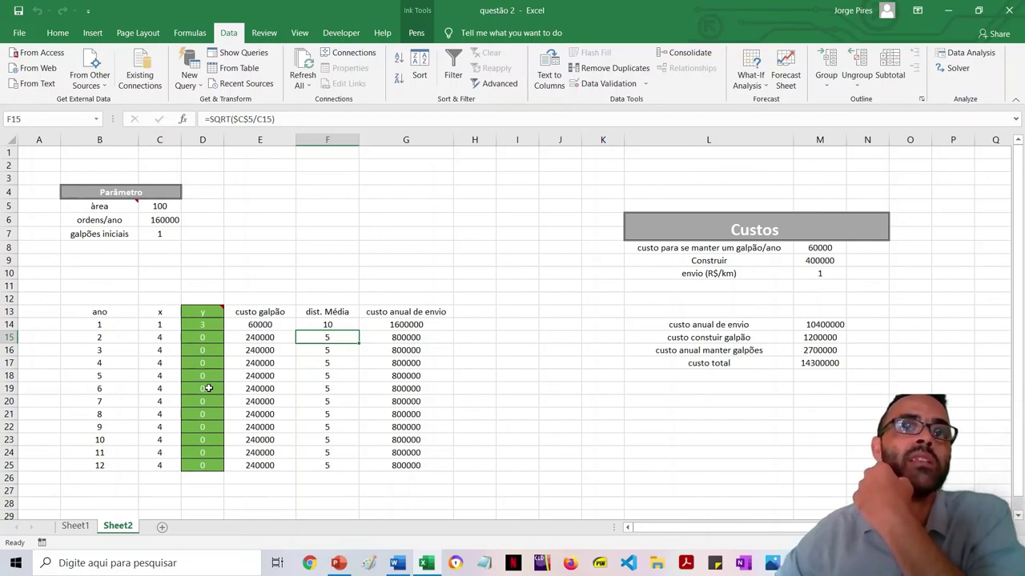
pyautogui.press('Left')
pyautogui.press('Left')
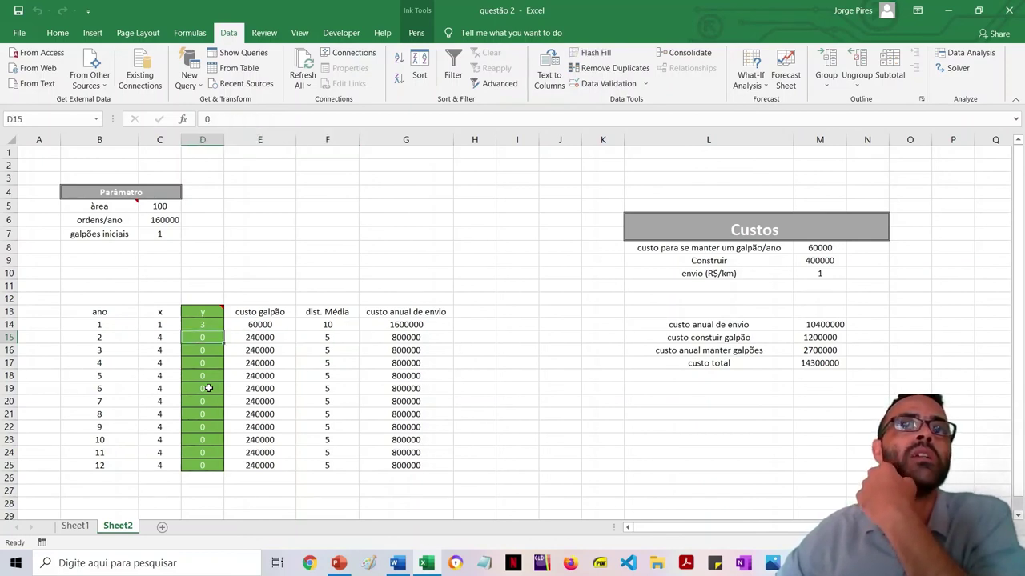
pyautogui.press('Right')
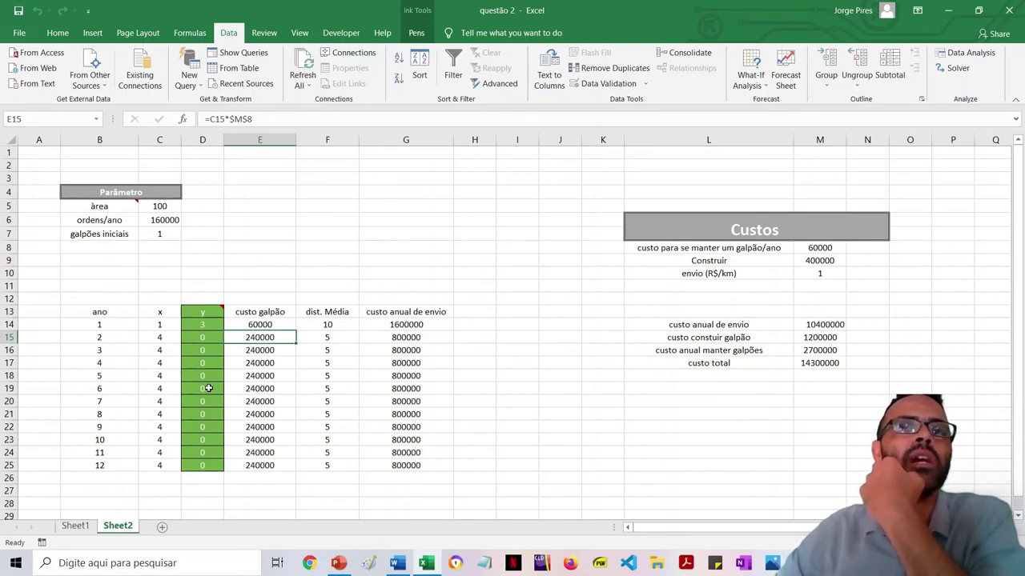
pyautogui.press('Left')
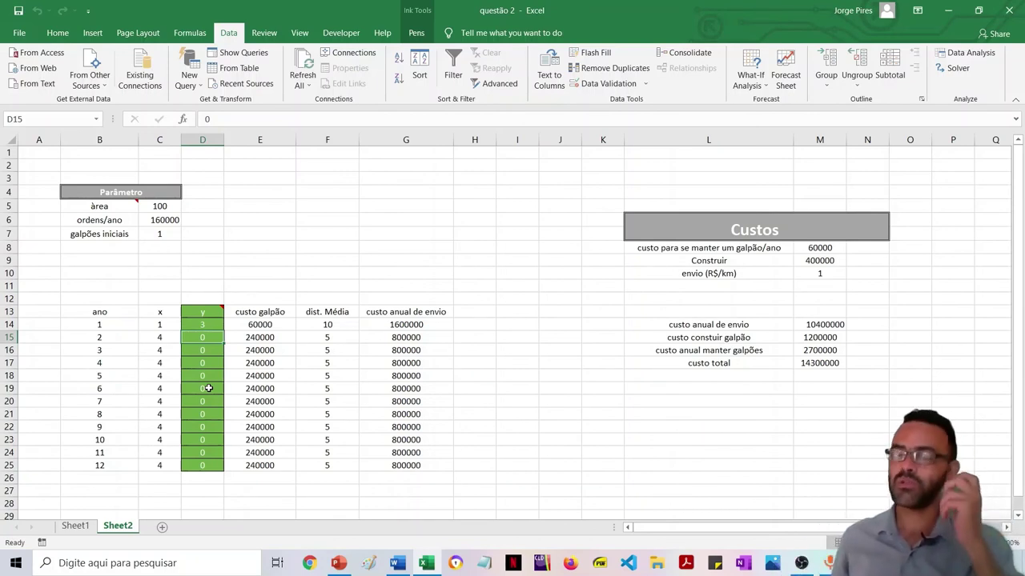
# Minimize the questão 2 workbook and the resolução v2 document behind it.
pyautogui.click(946, 11)
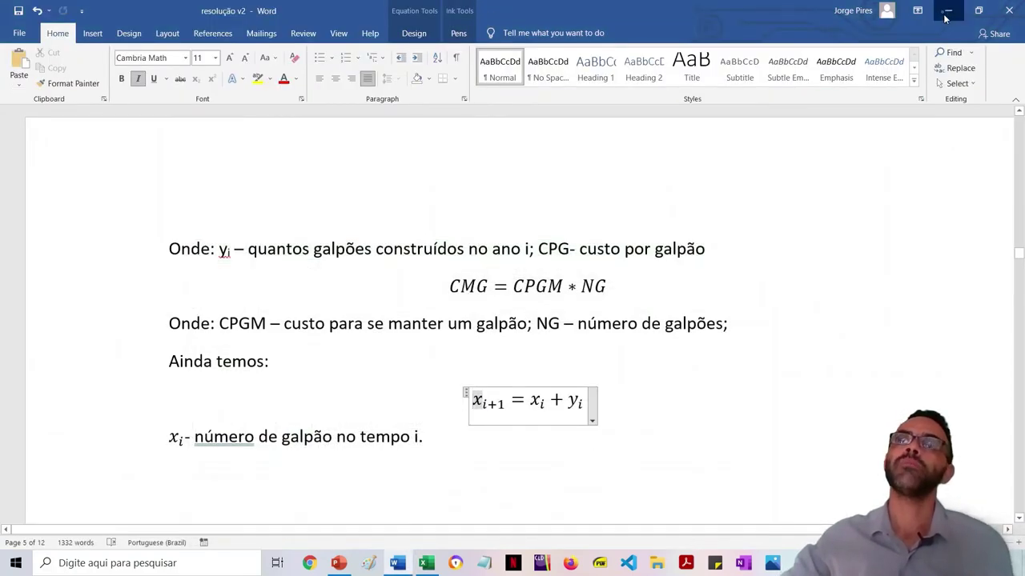
pyautogui.click(947, 11)
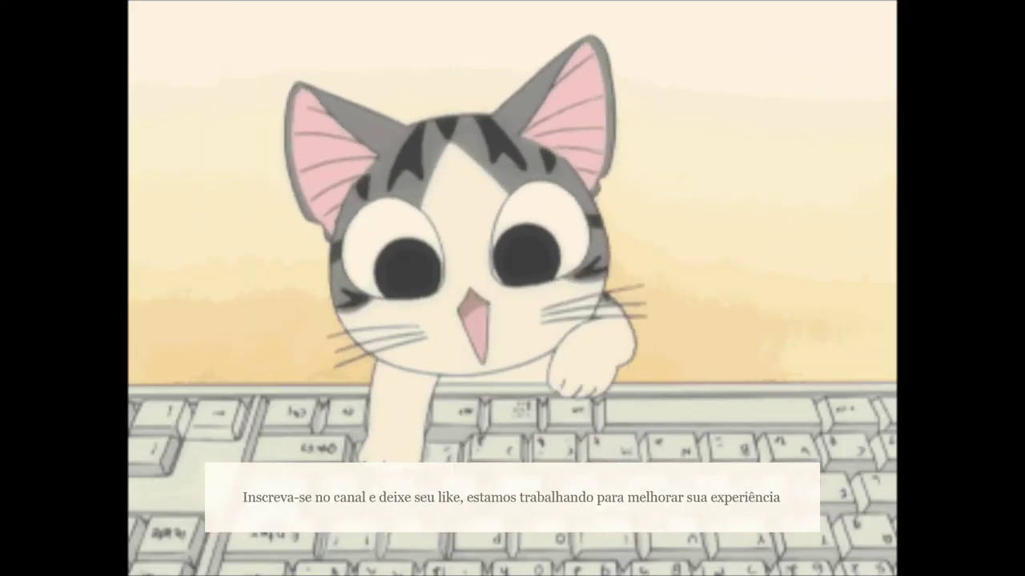